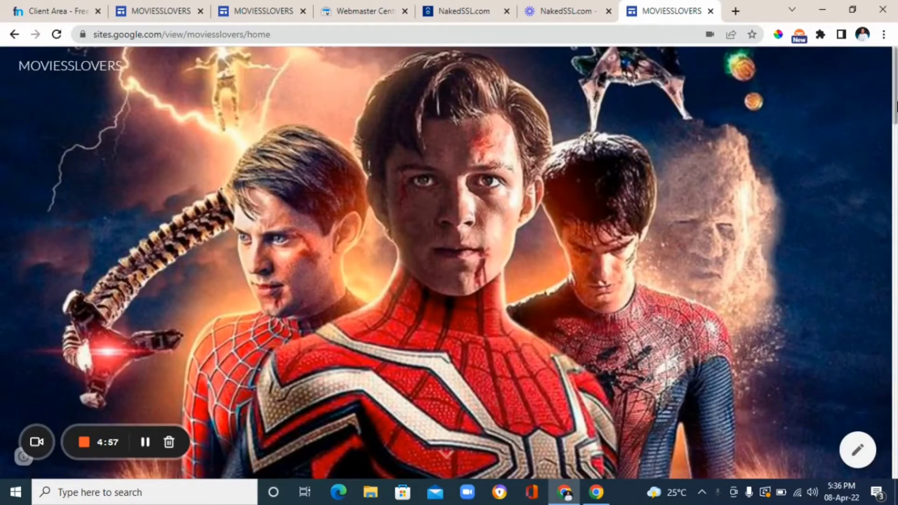
Review the banner and posters at the start of the MOVIESSLOVERS landing page and play the embedded Spider-Man trailer
scroll(446, 262, down, 2)
scroll(446, 262, down, 2)
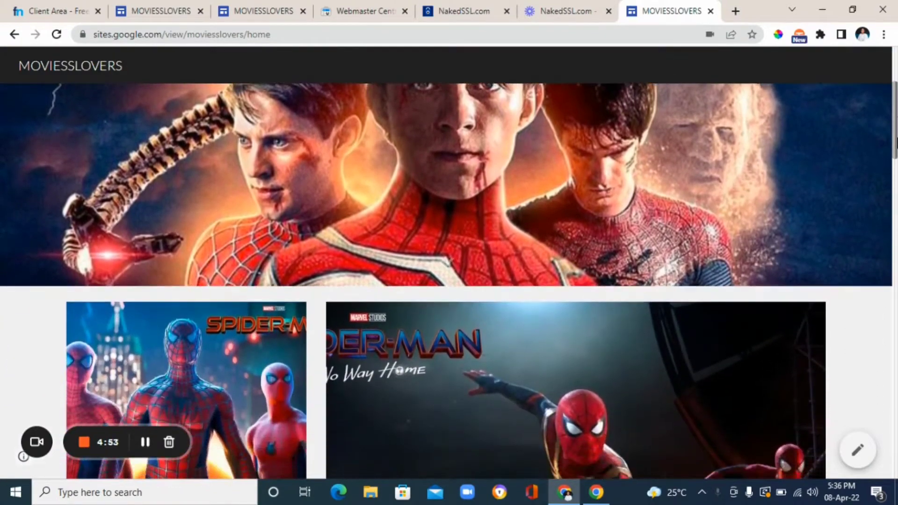
scroll(446, 262, down, 1)
drag(896, 131, 896, 225)
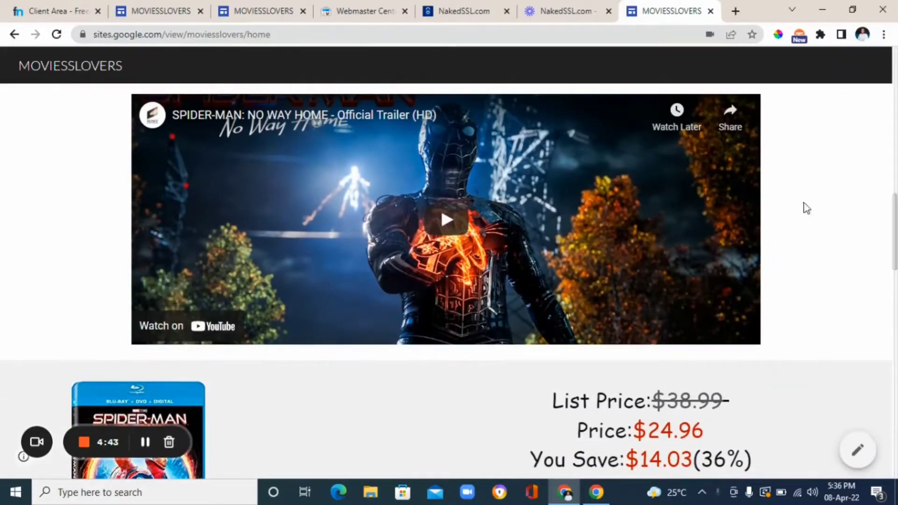
click(465, 229)
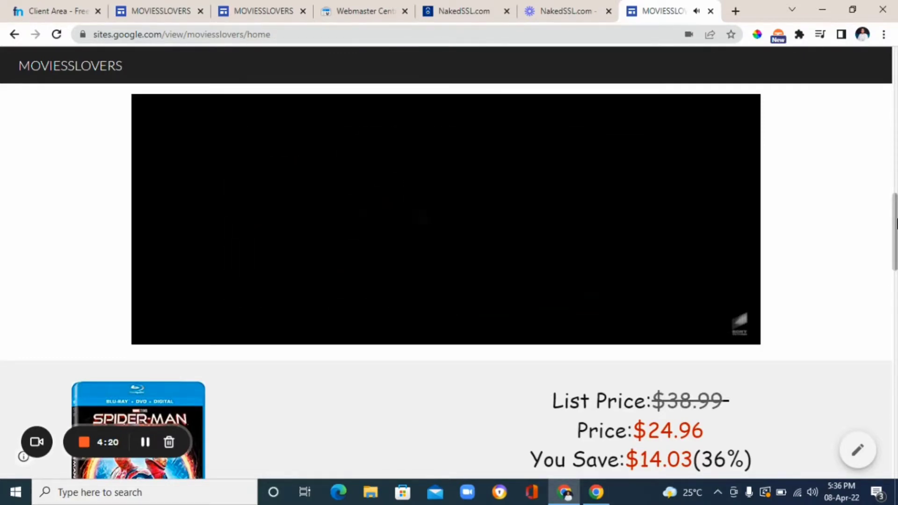
Examine the rest of the landing page below the trailer, including the Blu-ray price sections and the cast photos
mouse_move(895, 223)
mouse_down()
mouse_move(895, 202)
mouse_move(895, 213)
mouse_up()
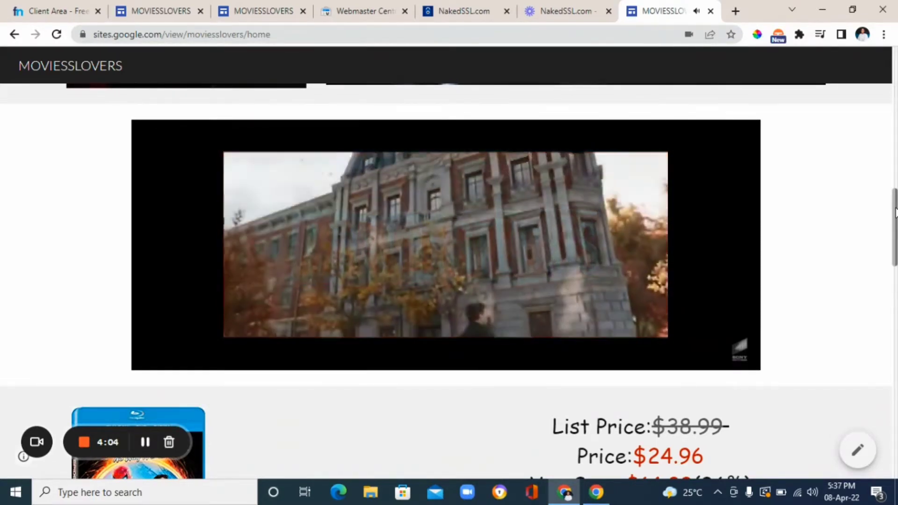
scroll(896, 215, down, 5)
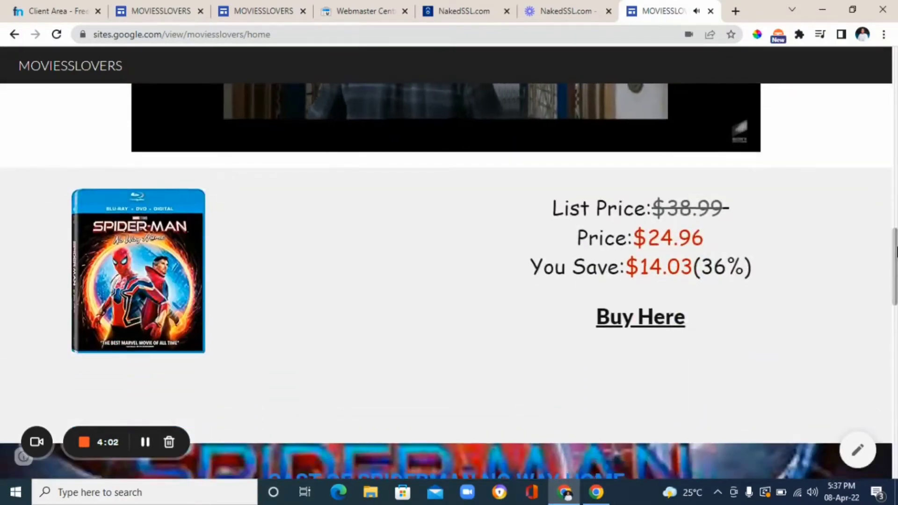
drag(896, 241, 896, 357)
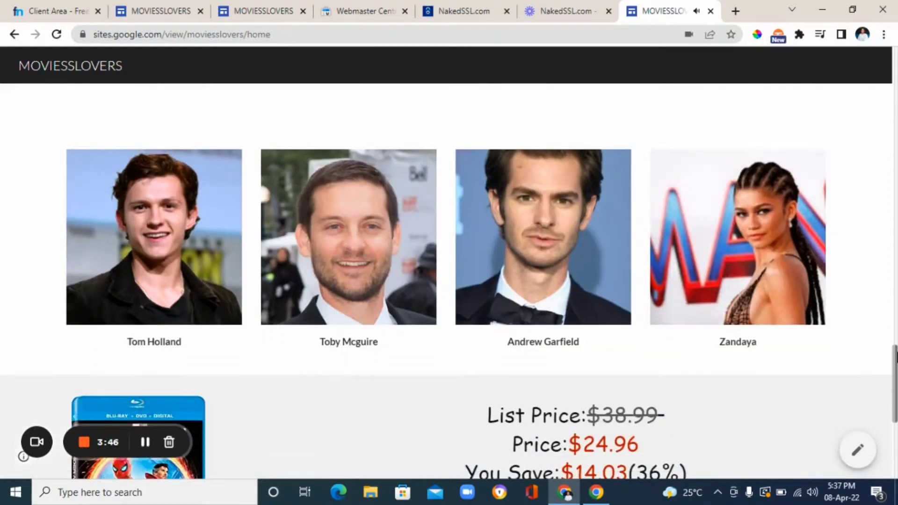
drag(895, 356, 892, 396)
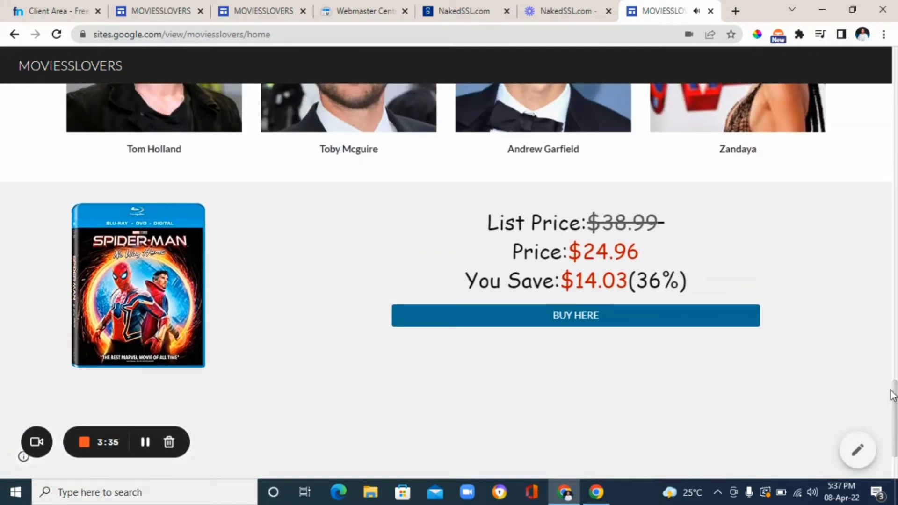
Follow the landing page's BUY HERE link and examine the Amazon product page for Spider-Man: No Way Home
click(684, 316)
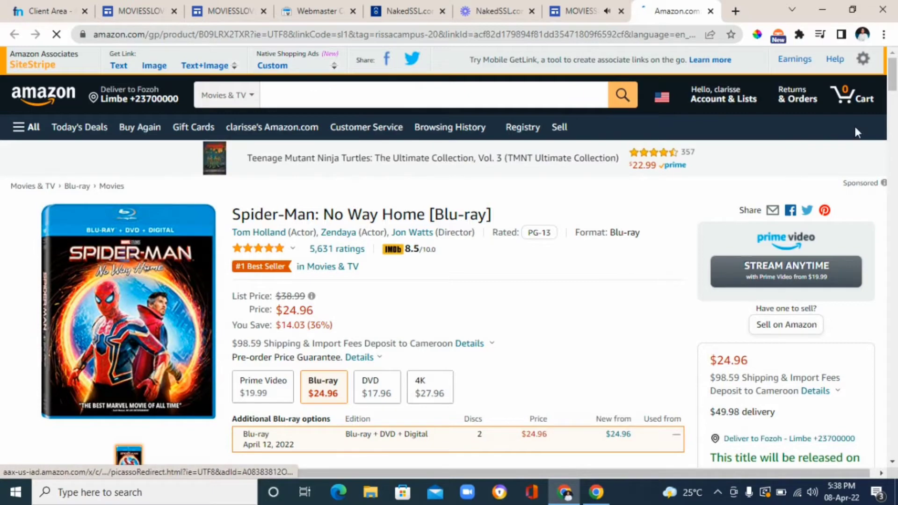
mouse_move(894, 69)
mouse_down()
mouse_move(895, 80)
mouse_move(895, 66)
mouse_up()
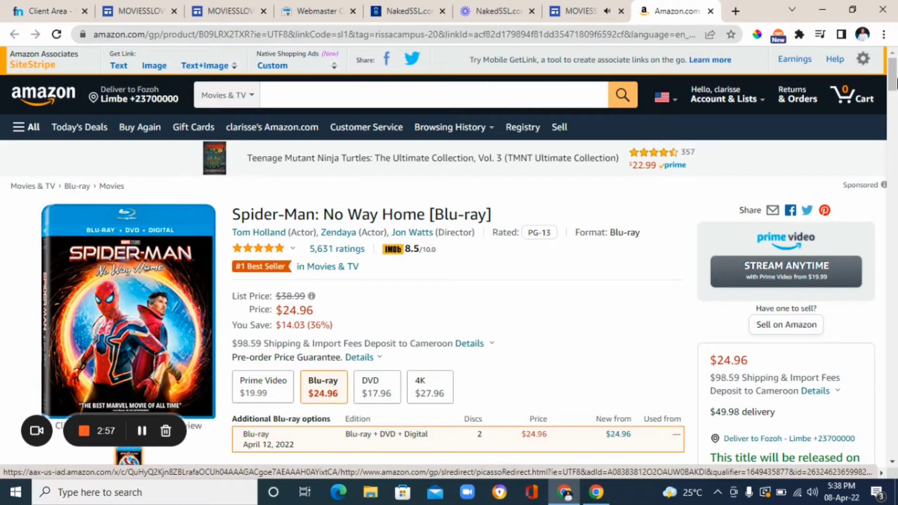
drag(895, 75, 894, 80)
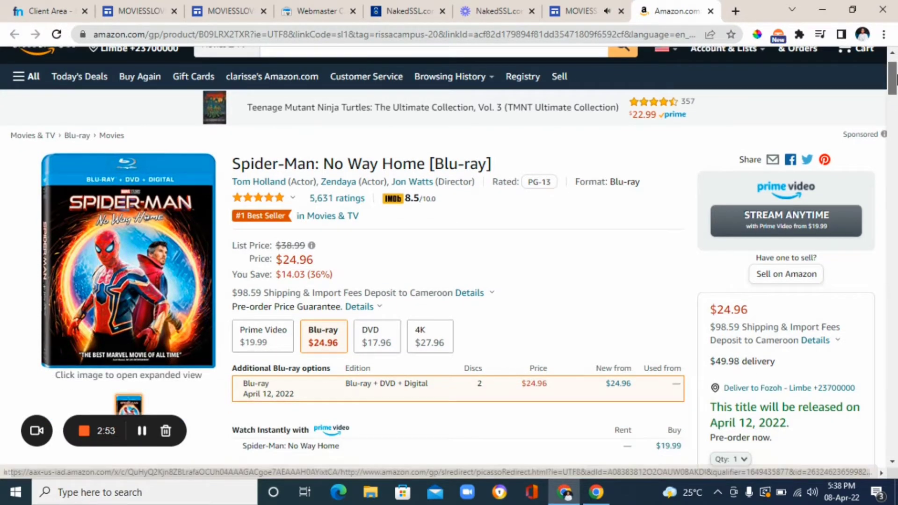
mouse_move(895, 80)
mouse_down()
mouse_move(897, 112)
mouse_move(895, 87)
mouse_up()
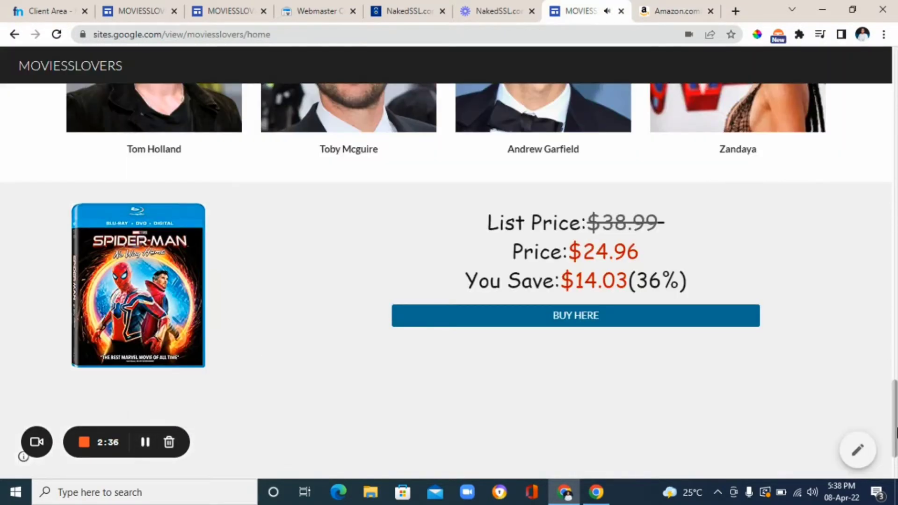
Return to the MOVIESSLOVERS landing page and review it from the buy section back up to the header banner
drag(895, 389, 895, 193)
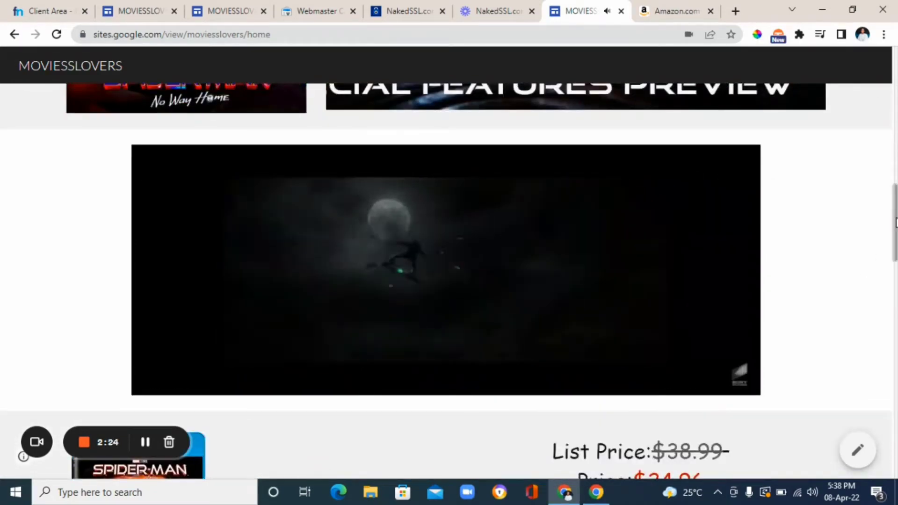
mouse_move(895, 220)
mouse_down()
mouse_move(896, 204)
mouse_move(896, 213)
mouse_up()
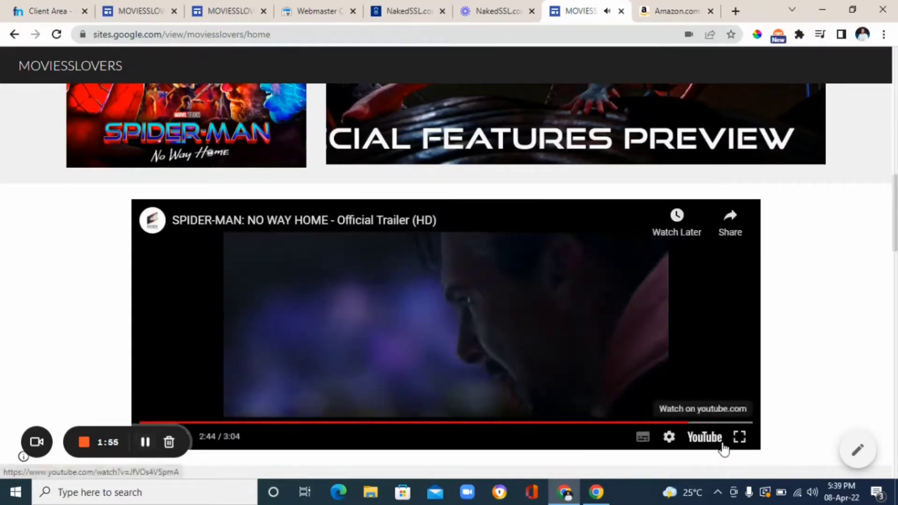
scroll(896, 206, up, 1)
scroll(896, 206, up, 7)
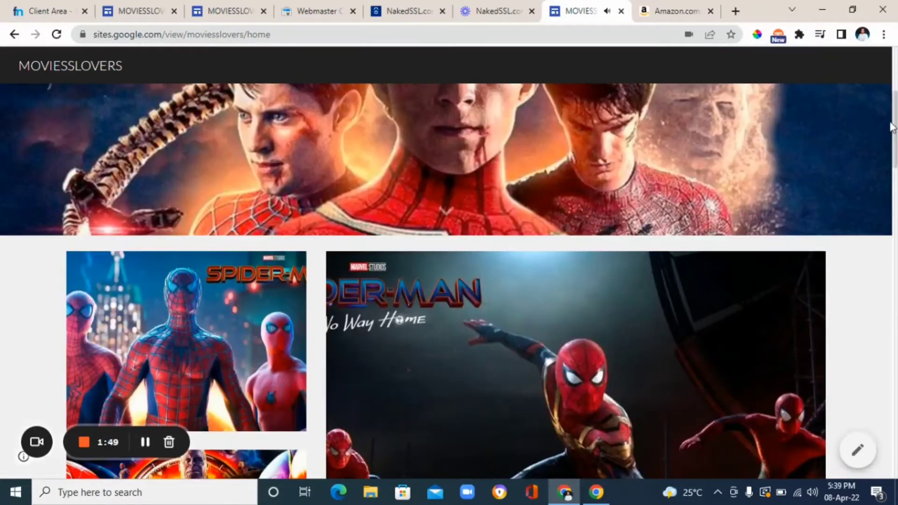
scroll(895, 159, up, 2)
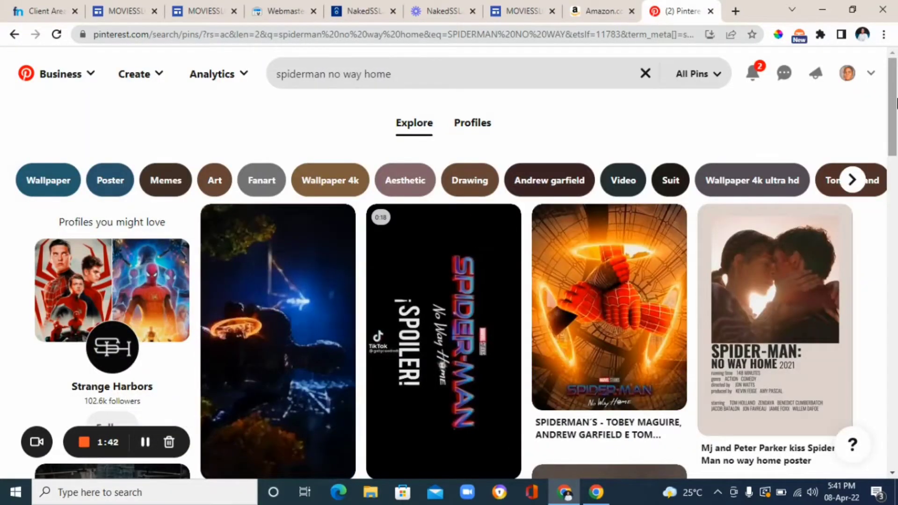
Browse the Pinterest pins found for "spiderman no way home" for examples of movie graphics
scroll(897, 110, down, 1)
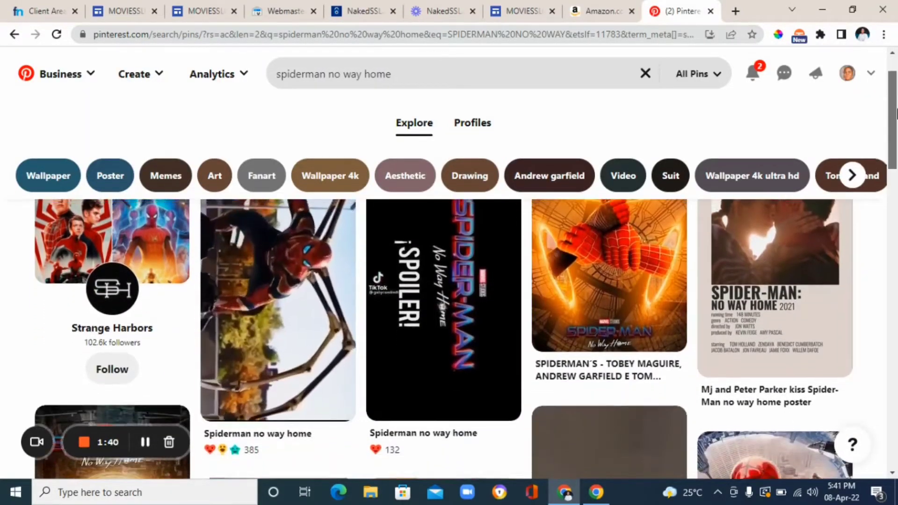
scroll(897, 107, up, 1)
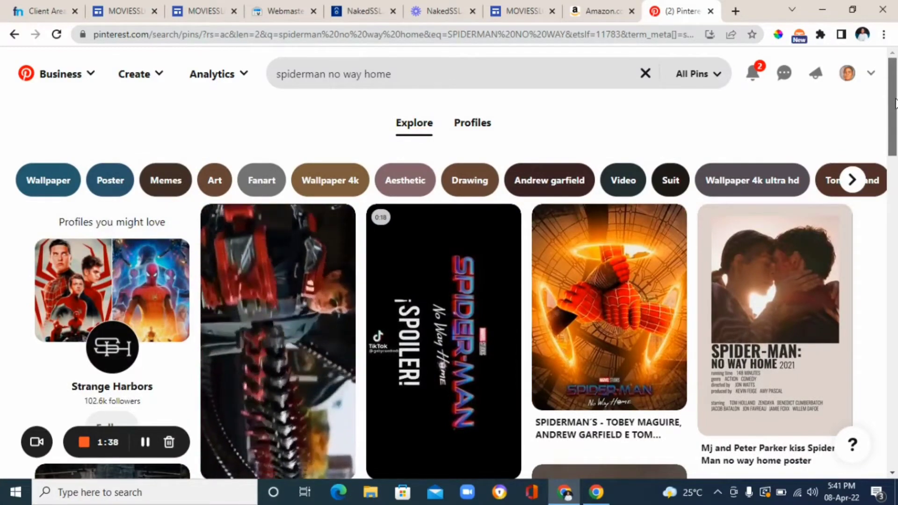
scroll(896, 108, down, 1)
drag(897, 113, 896, 132)
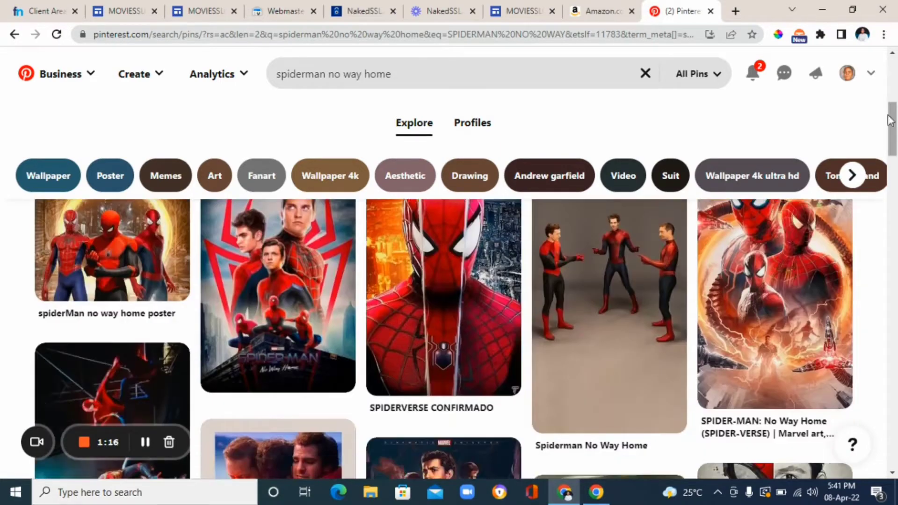
mouse_move(834, 388)
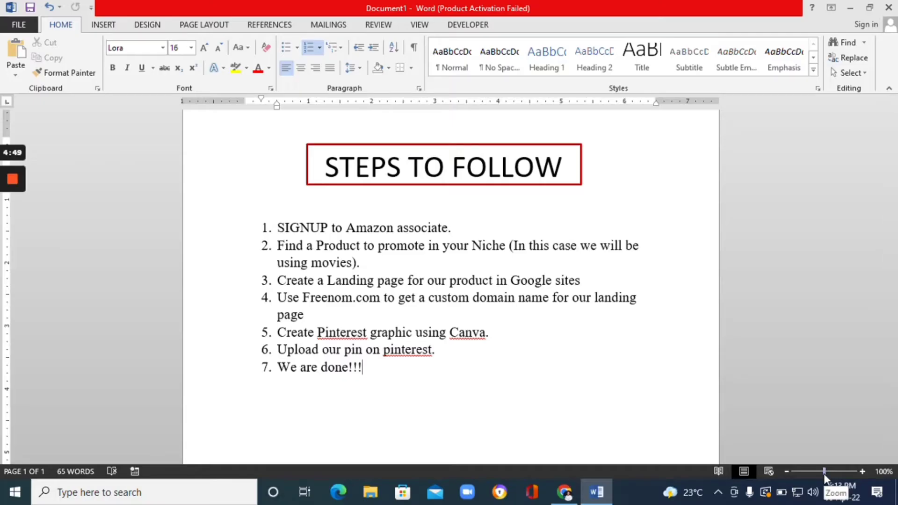
Zoom the Word document to 124% and read the STEPS TO FOLLOW list from its heading
drag(824, 473, 826, 473)
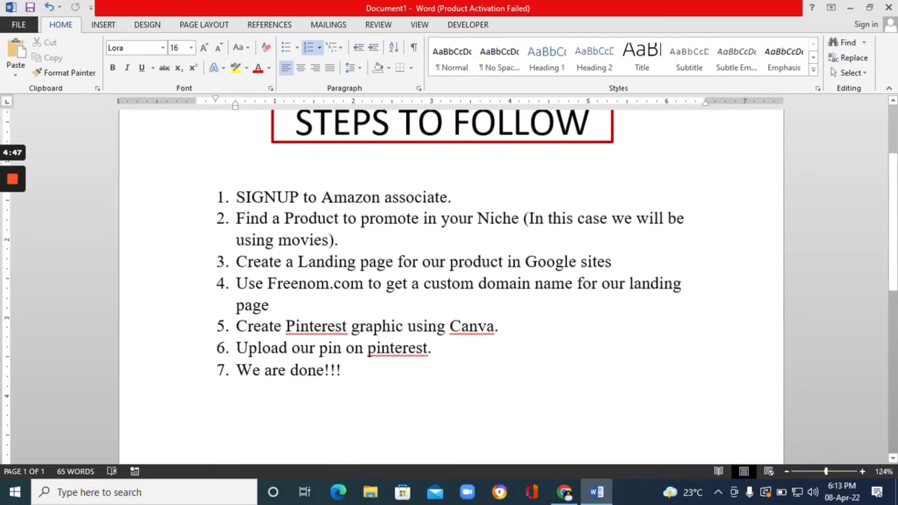
scroll(895, 256, up, 2)
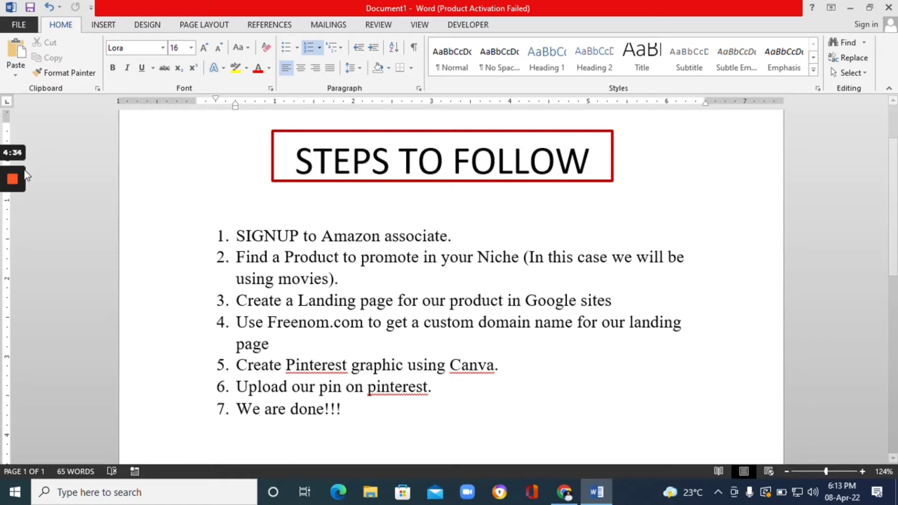
mouse_move(18, 173)
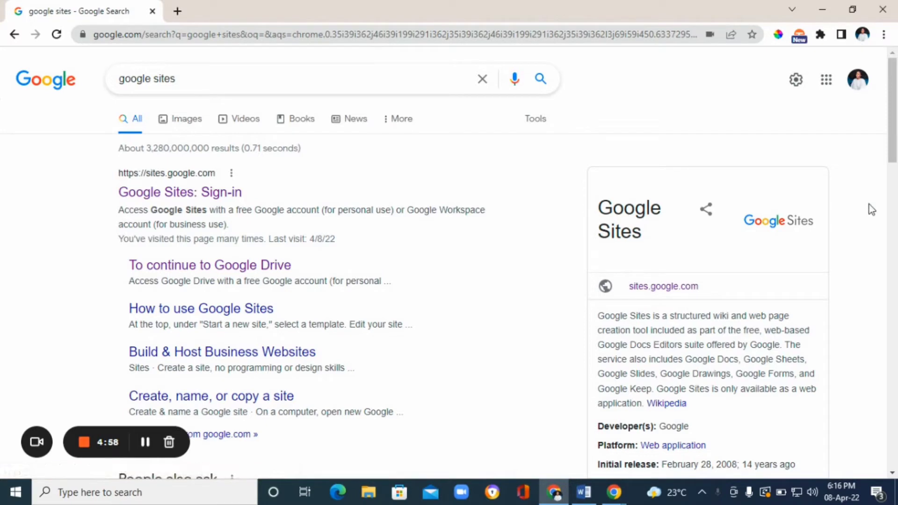
Open Google Sites from the Google search results and start a new blank site
mouse_move(893, 154)
mouse_down()
mouse_move(896, 174)
mouse_move(895, 153)
mouse_up()
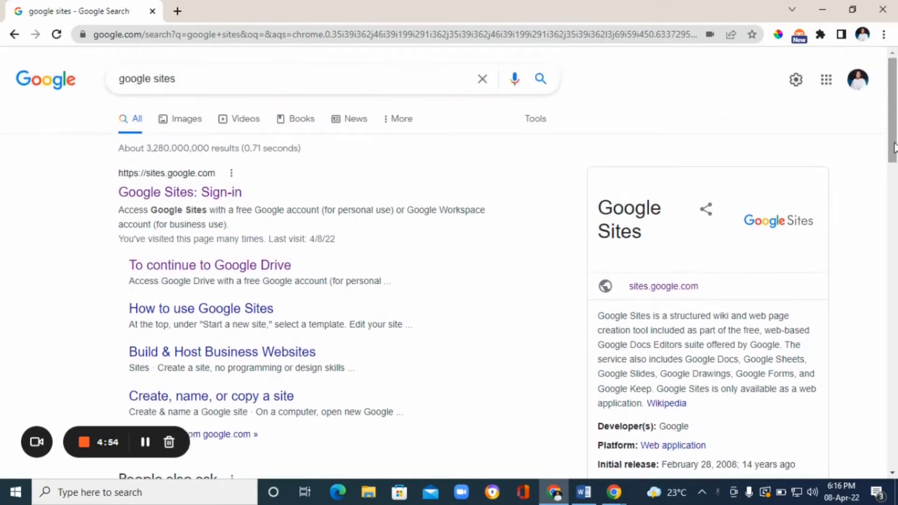
click(169, 200)
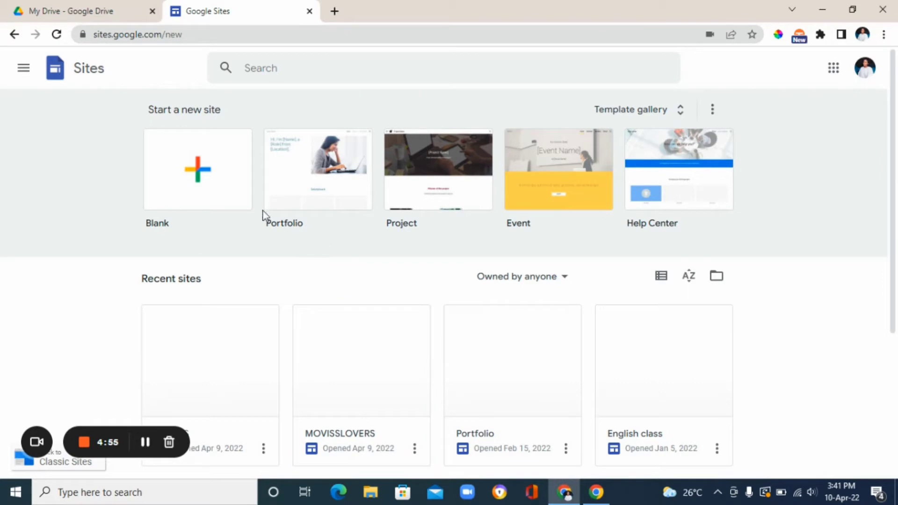
click(212, 176)
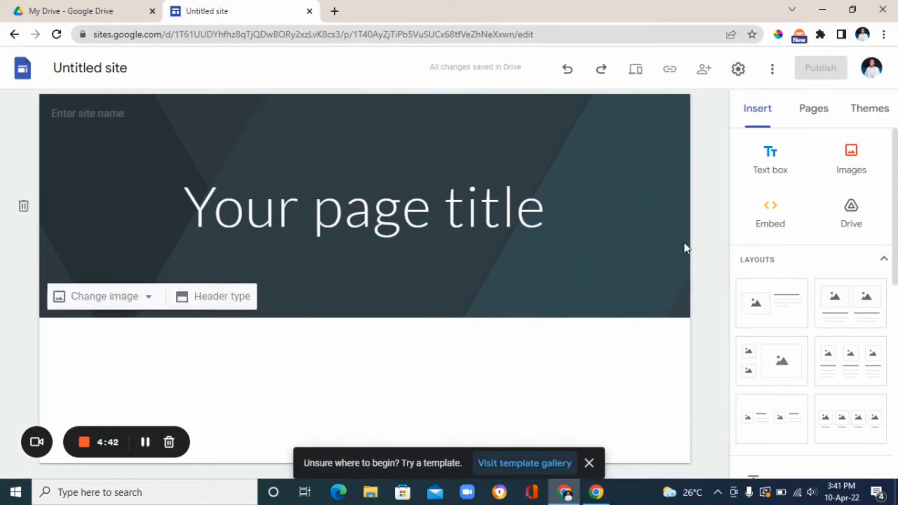
Delete the page title from the header and change the header type to Cover
click(549, 218)
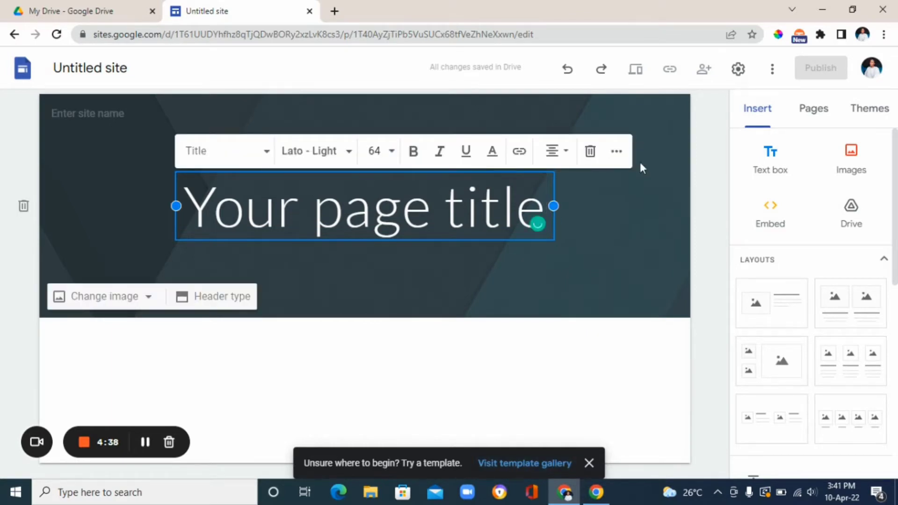
click(590, 150)
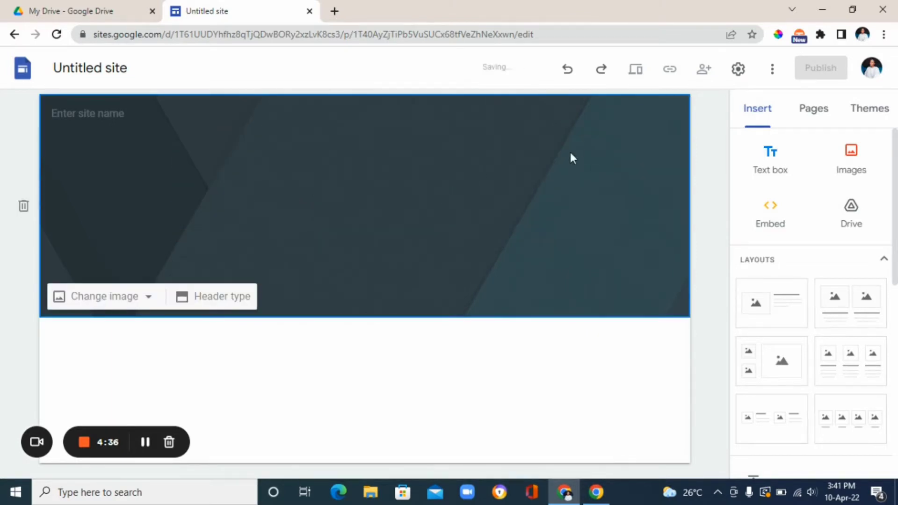
click(217, 299)
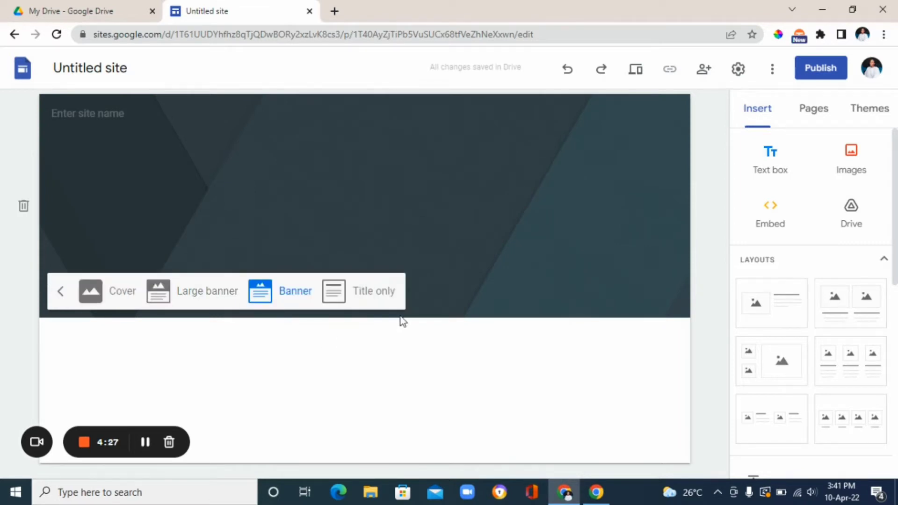
click(93, 300)
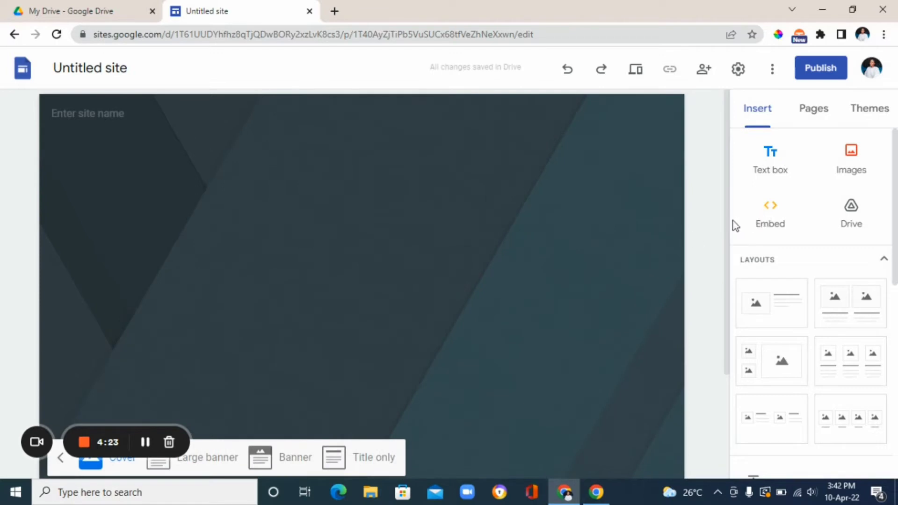
Open the image selection for the cover header and switch it to choosing an image by URL
scroll(725, 253, down, 2)
mouse_move(241, 239)
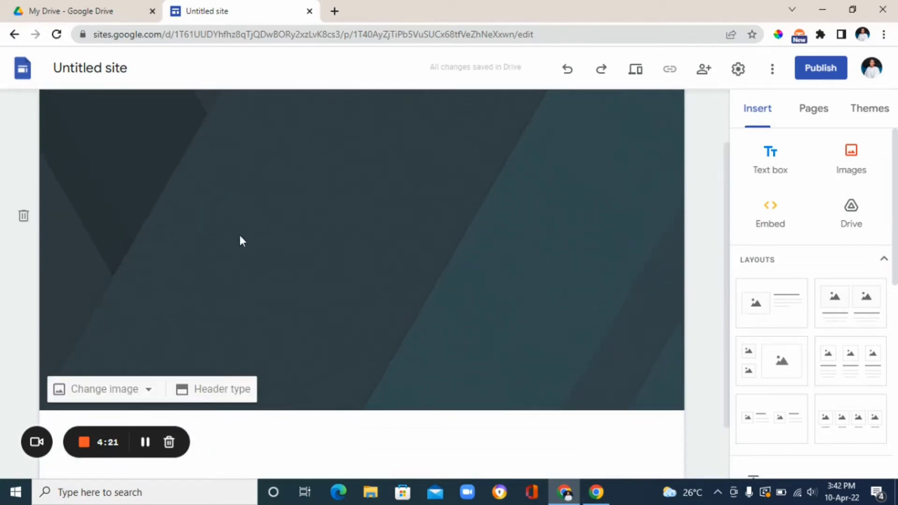
click(142, 392)
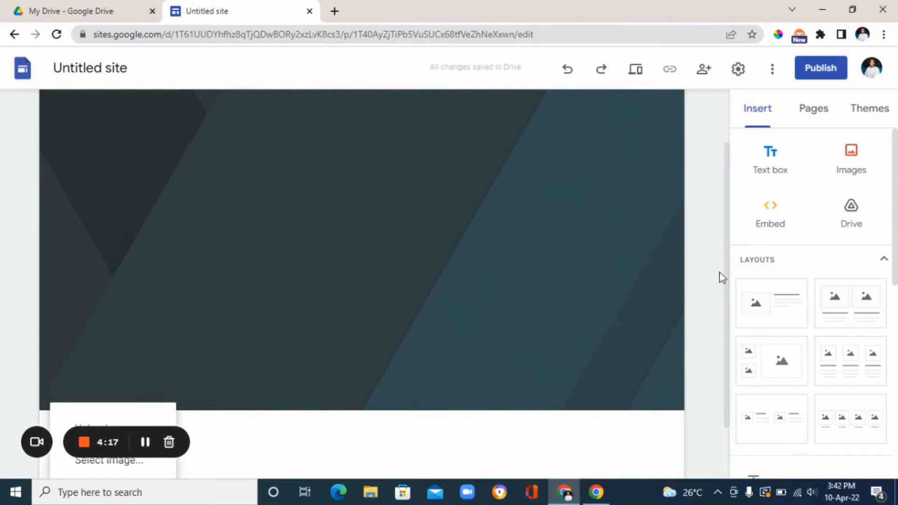
click(728, 286)
drag(729, 285, 706, 427)
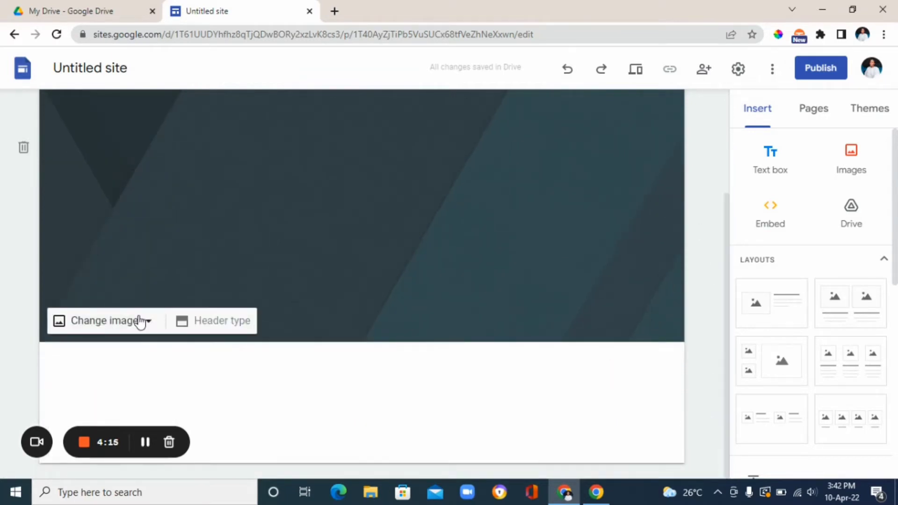
click(148, 324)
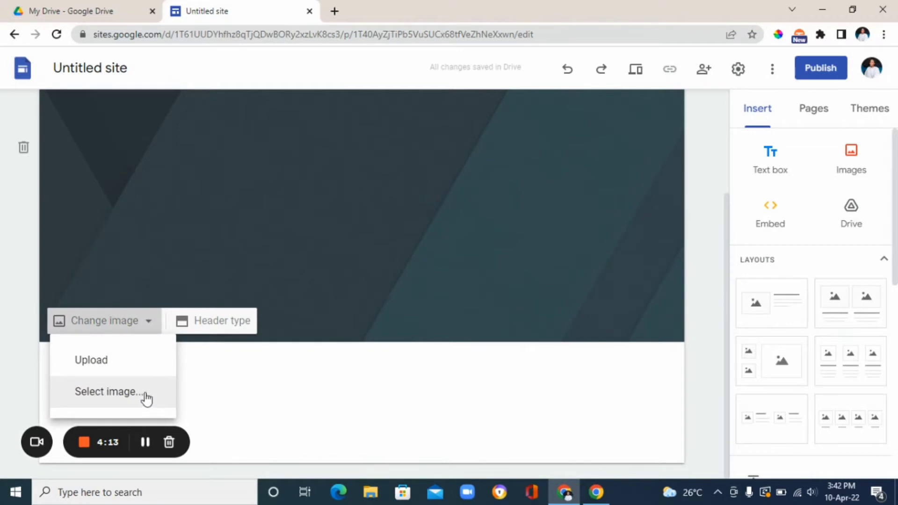
click(136, 397)
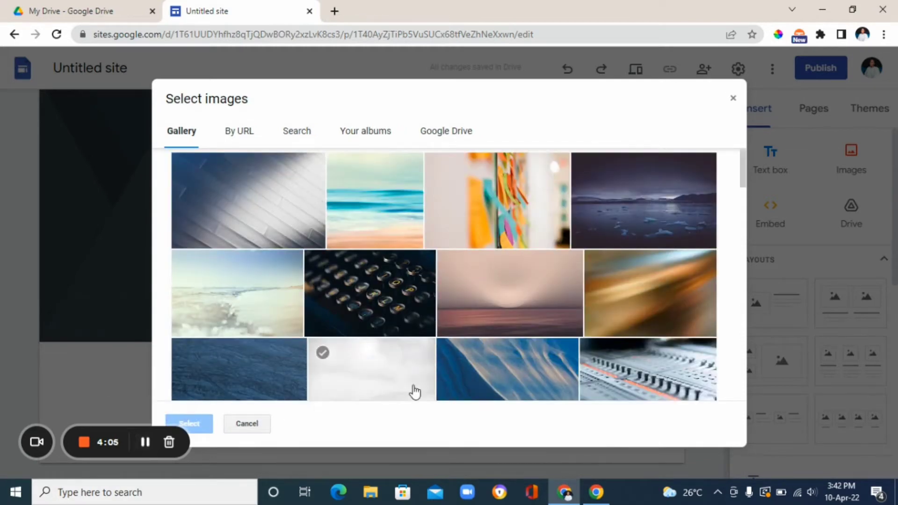
click(243, 134)
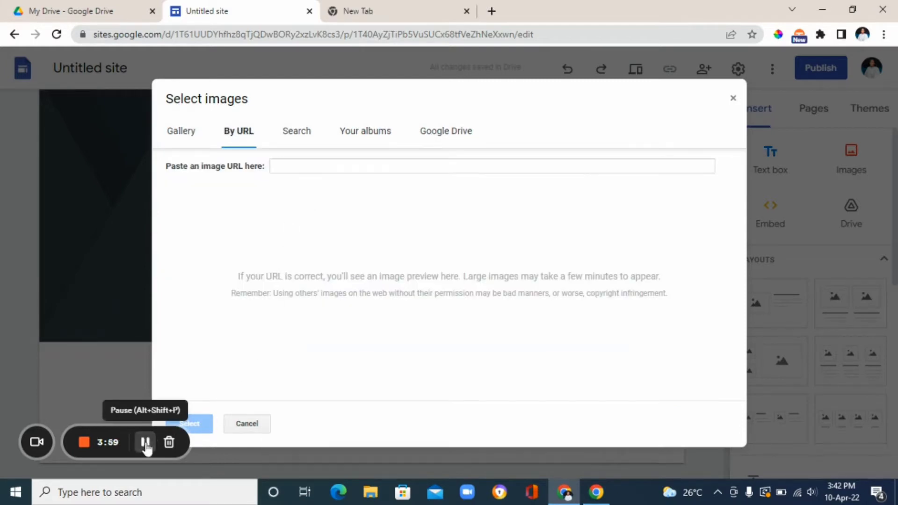
Search Google Images for "spiderman no way home" in the new browser tab
click(430, 7)
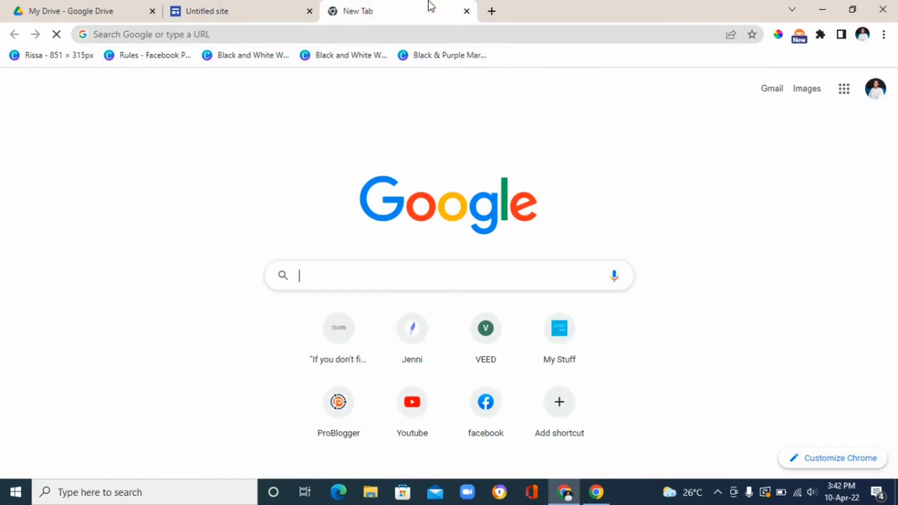
click(380, 284)
text(spiderman no way hom)
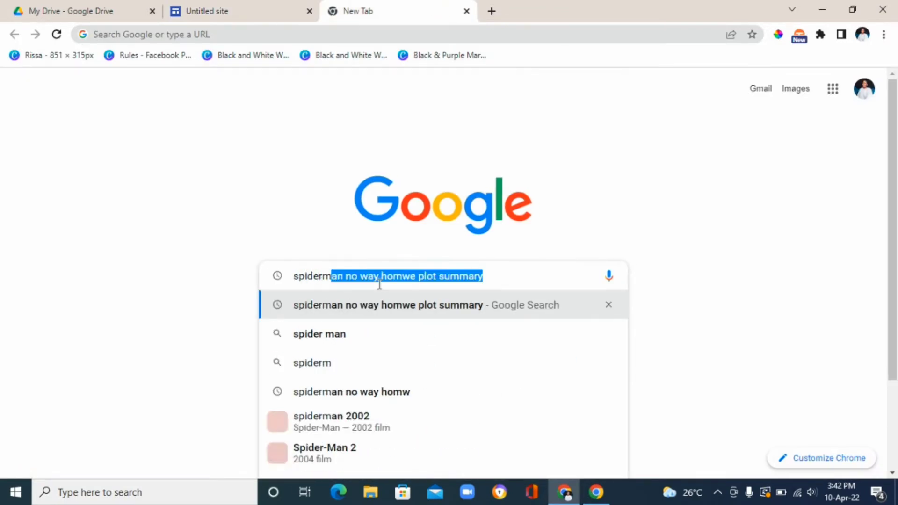
text(e)
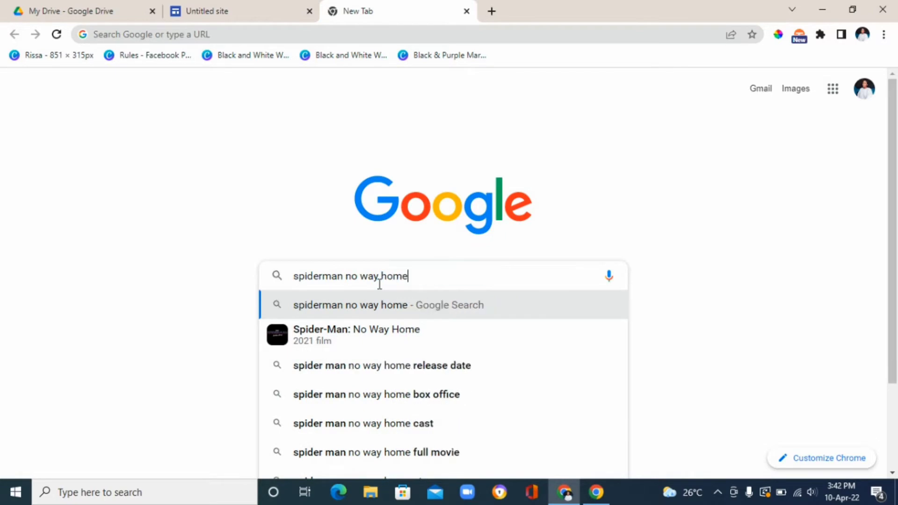
key(Return)
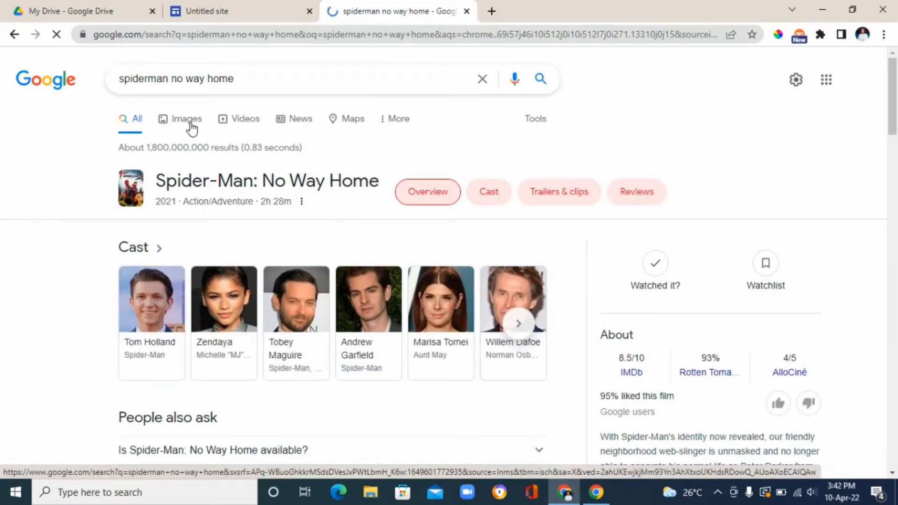
click(190, 123)
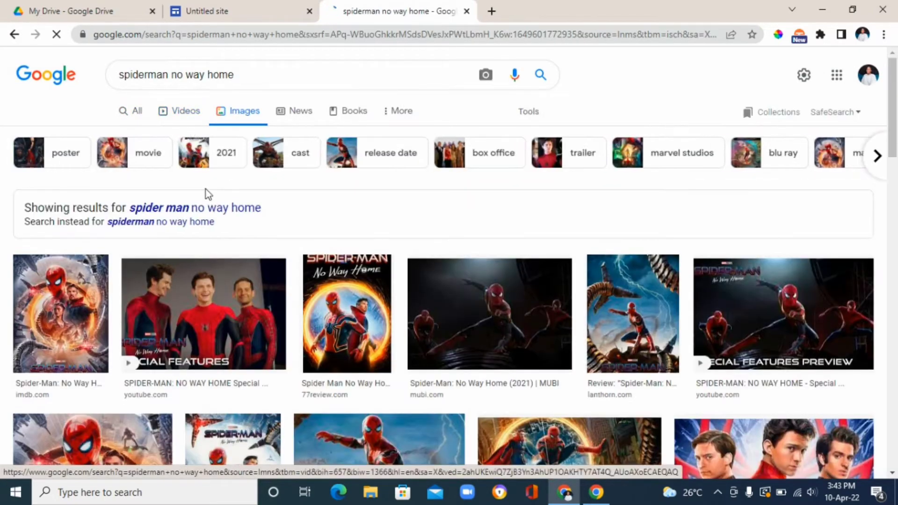
Find the Crumpe multiverse poster with the three Spider-Men in the image results and copy its image address
scroll(186, 472, down, 3)
scroll(186, 475, down, 5)
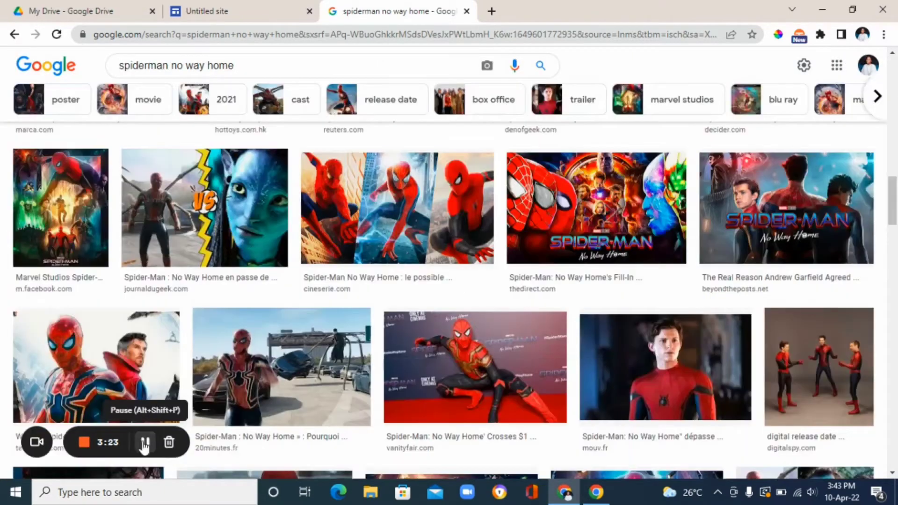
scroll(896, 229, down, 6)
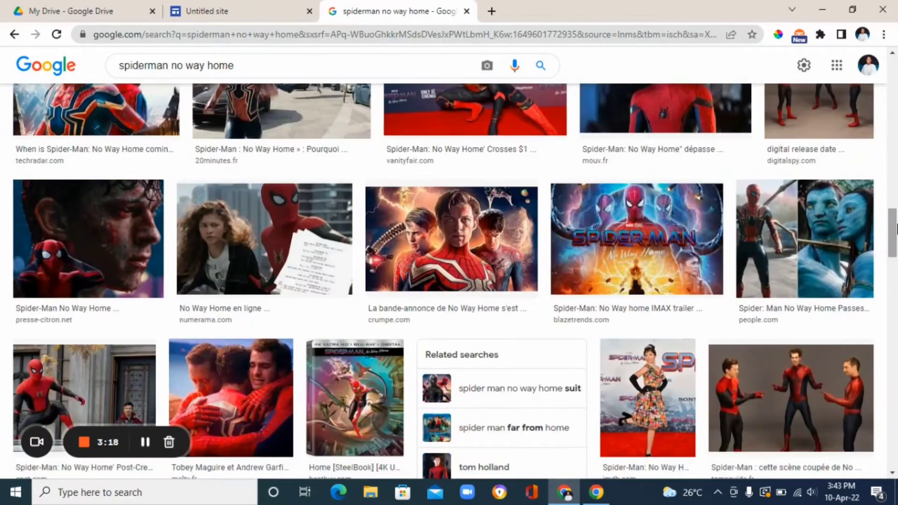
click(493, 241)
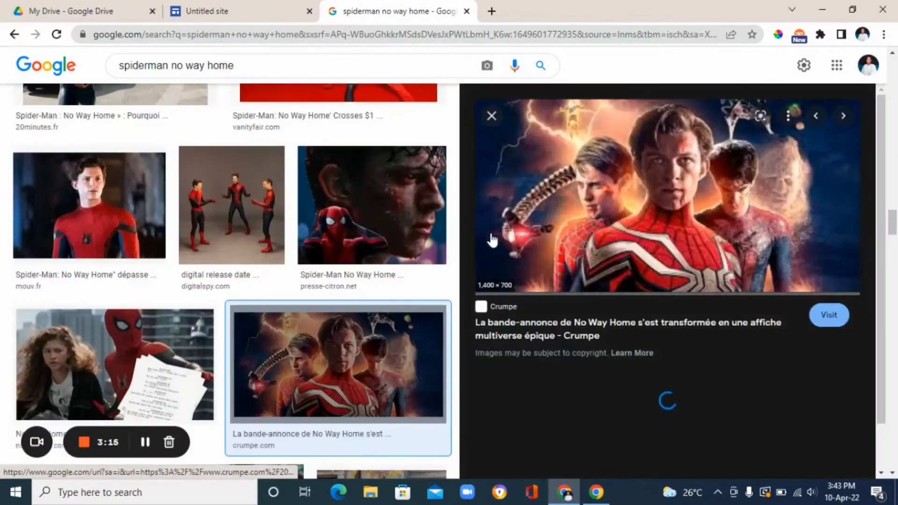
right_click(680, 197)
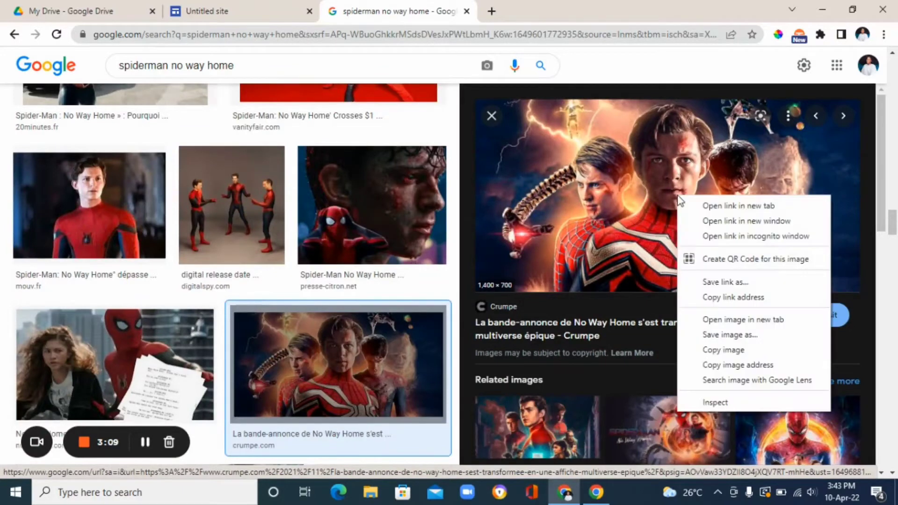
click(747, 364)
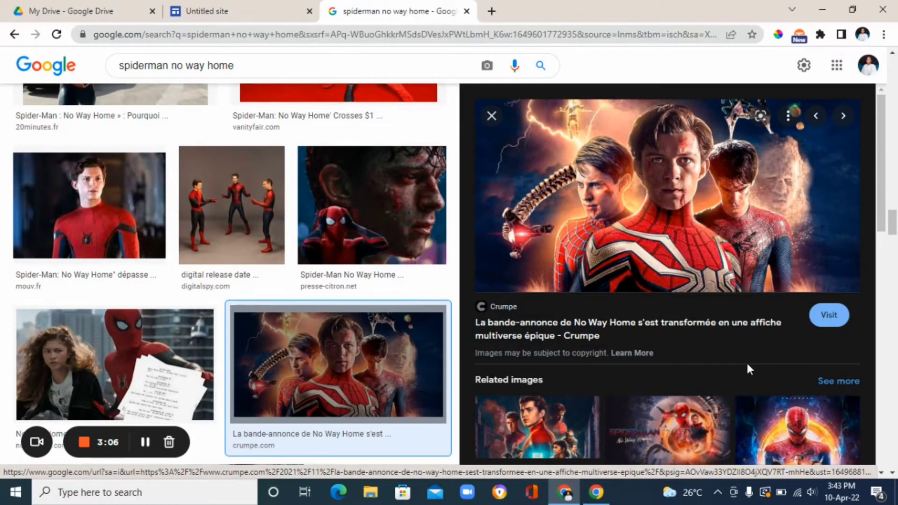
Return to the untitled site and set the poster as the header image using its copied URL
click(241, 5)
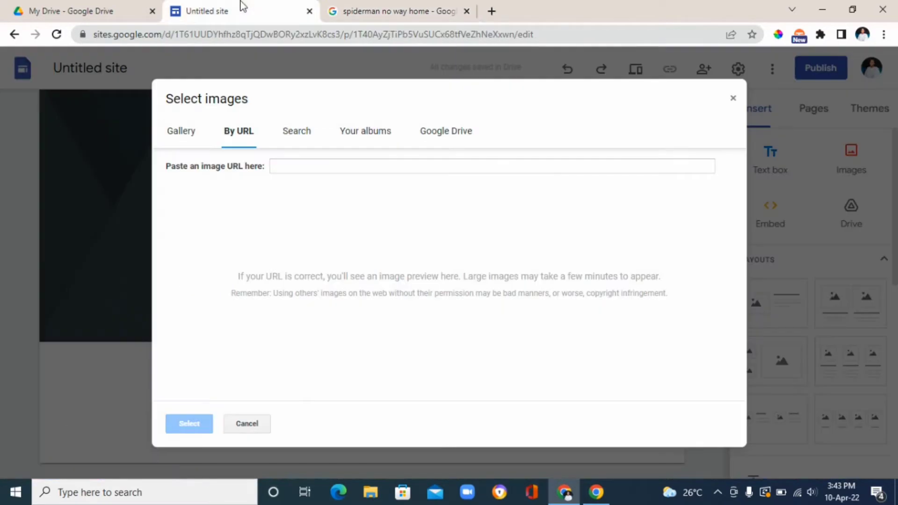
click(301, 163)
right_click(301, 164)
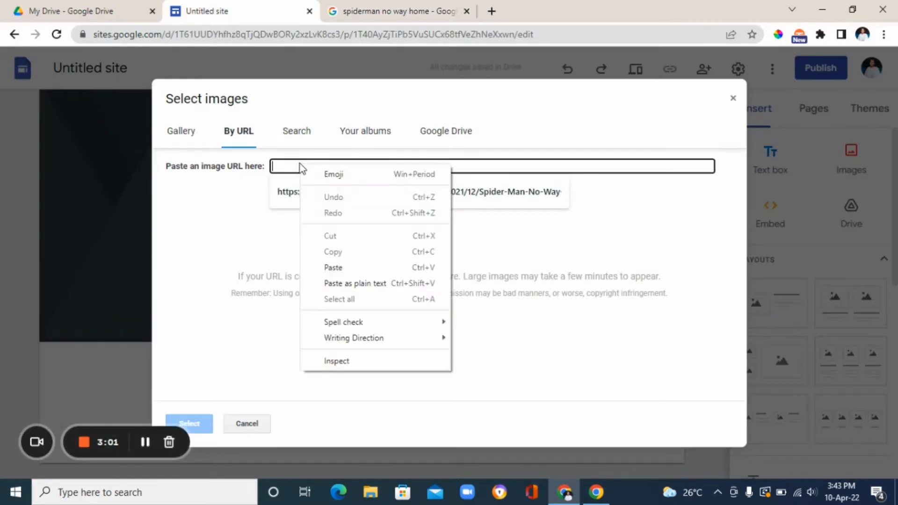
click(370, 265)
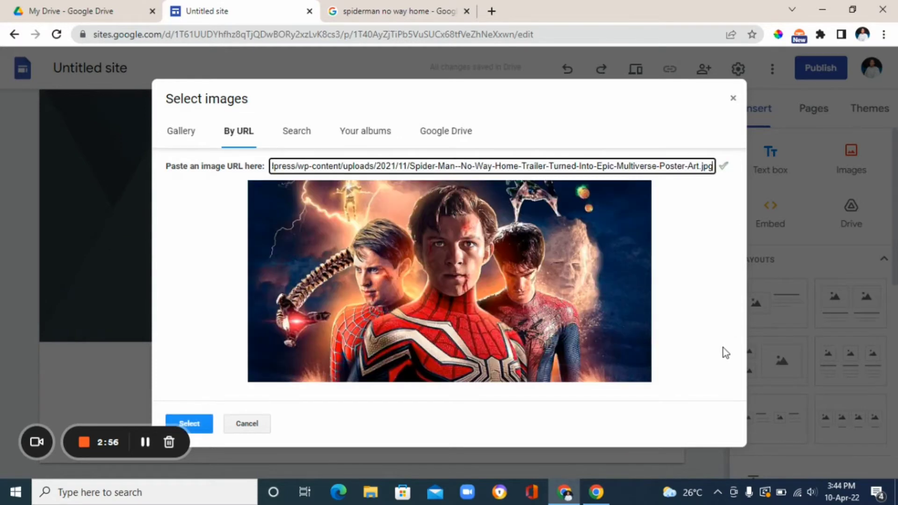
click(190, 423)
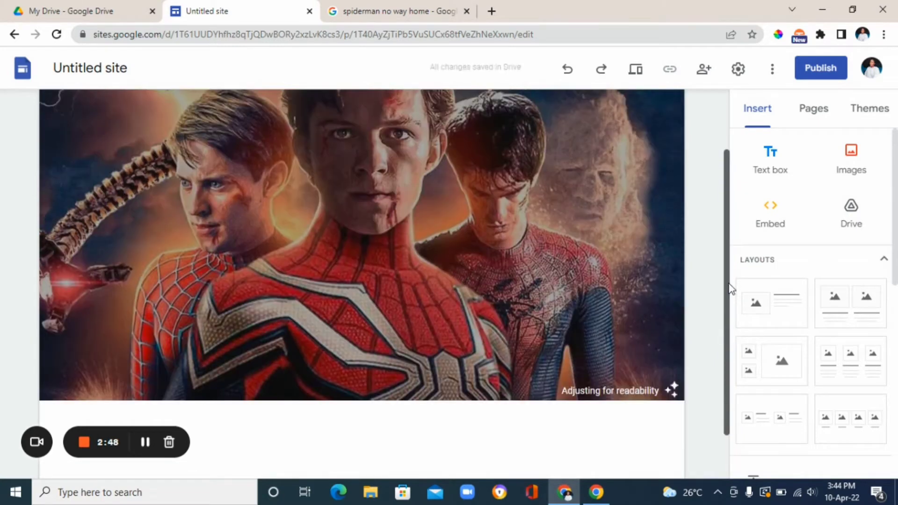
Turn off the readability adjustment on the header image
drag(730, 281, 729, 263)
click(670, 424)
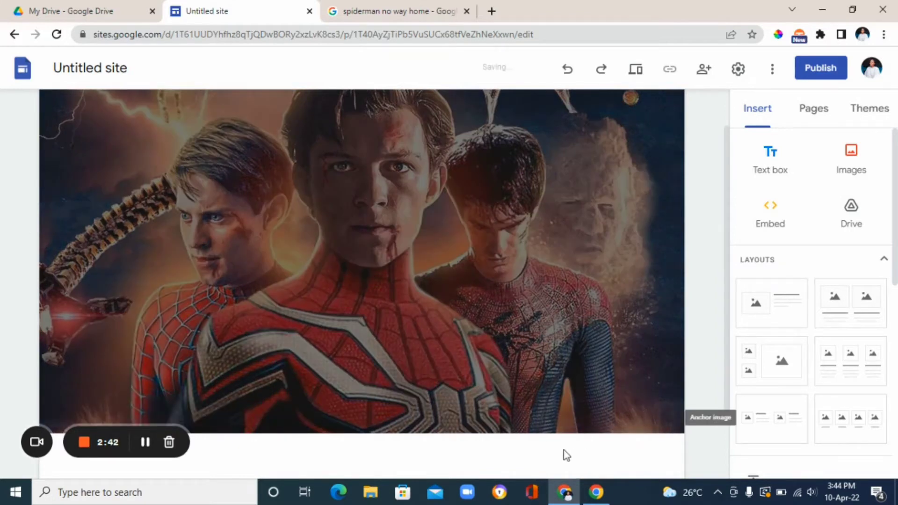
mouse_move(667, 426)
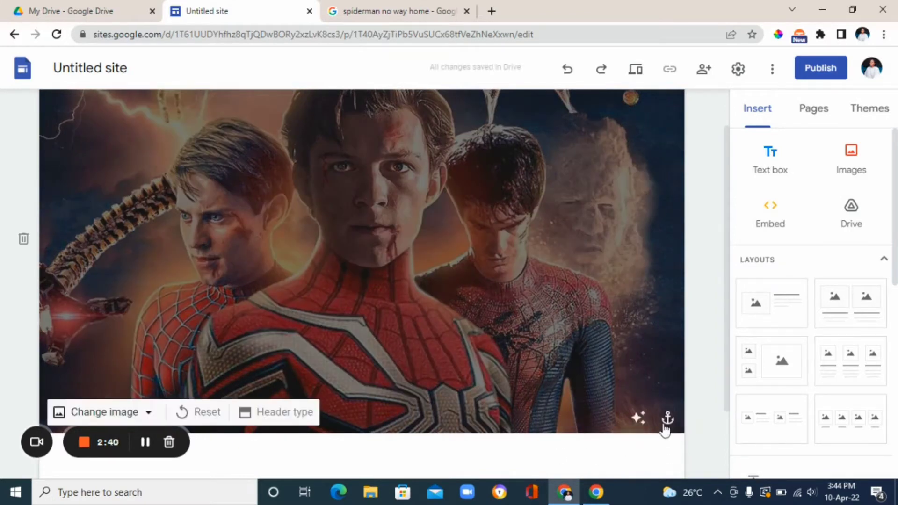
click(637, 421)
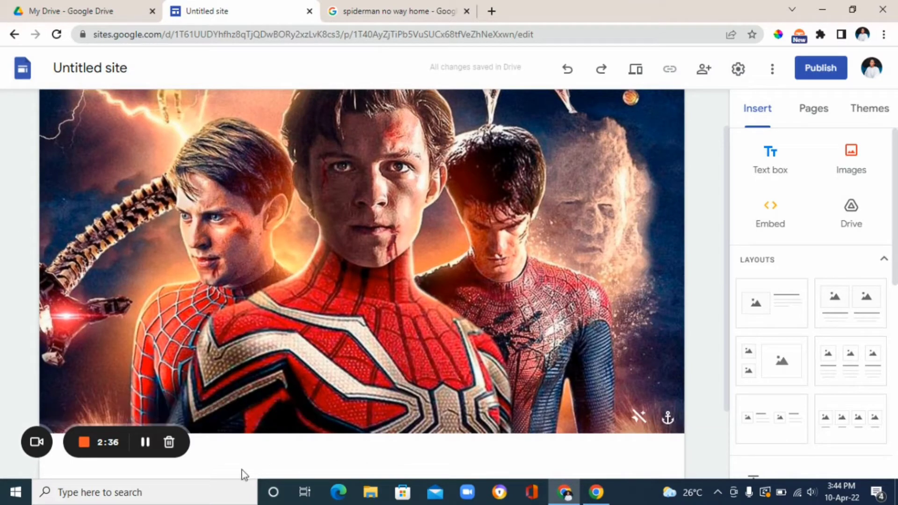
click(145, 442)
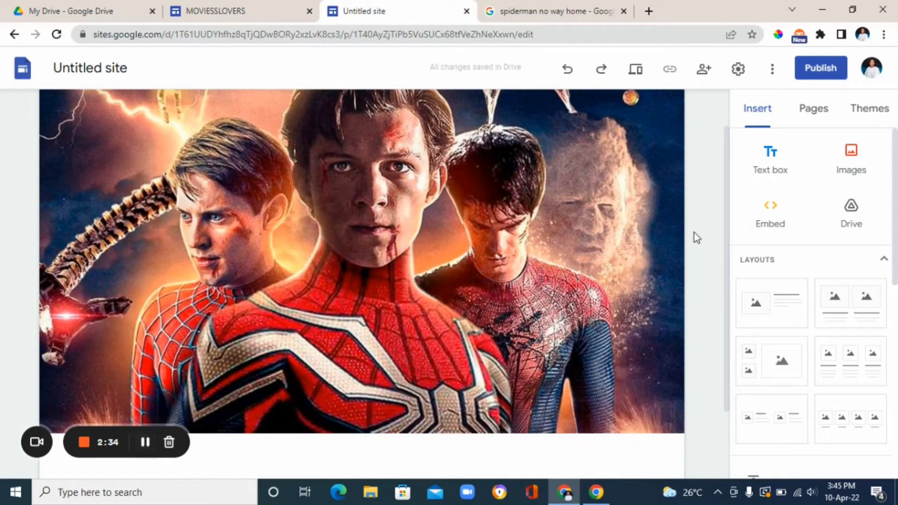
Add the layout with two small and one large placeholder below the header, and open image selection by URL for the large one
drag(732, 190, 731, 326)
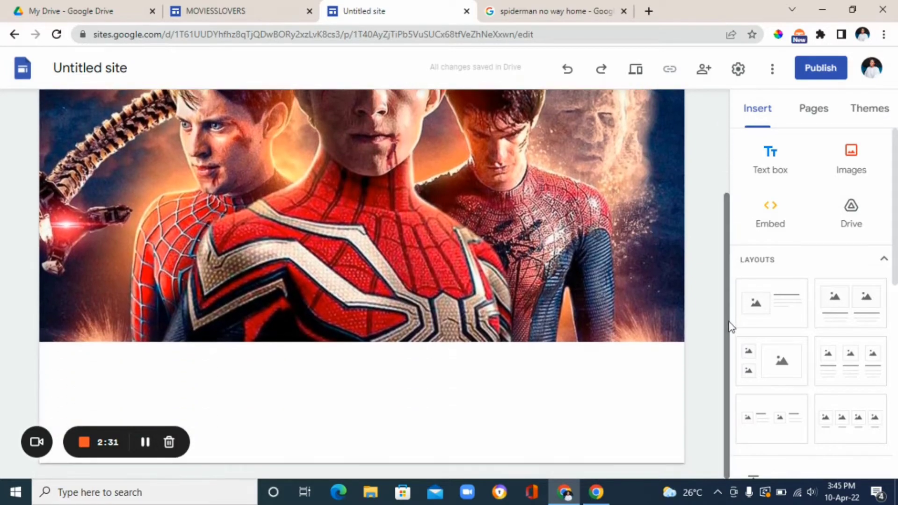
click(777, 375)
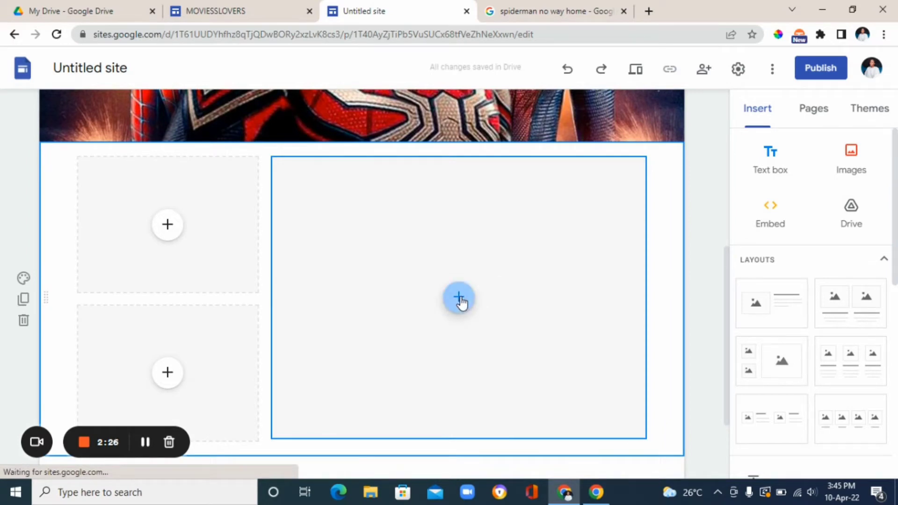
click(460, 298)
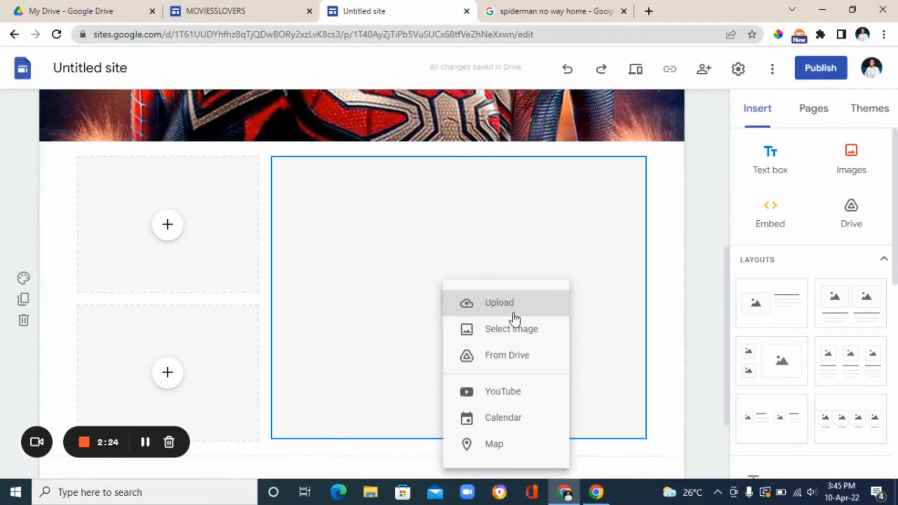
click(512, 335)
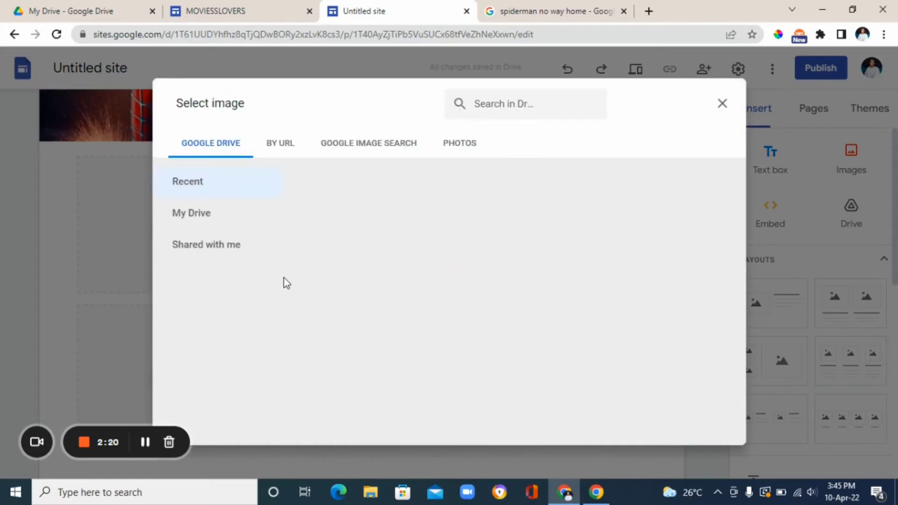
click(280, 145)
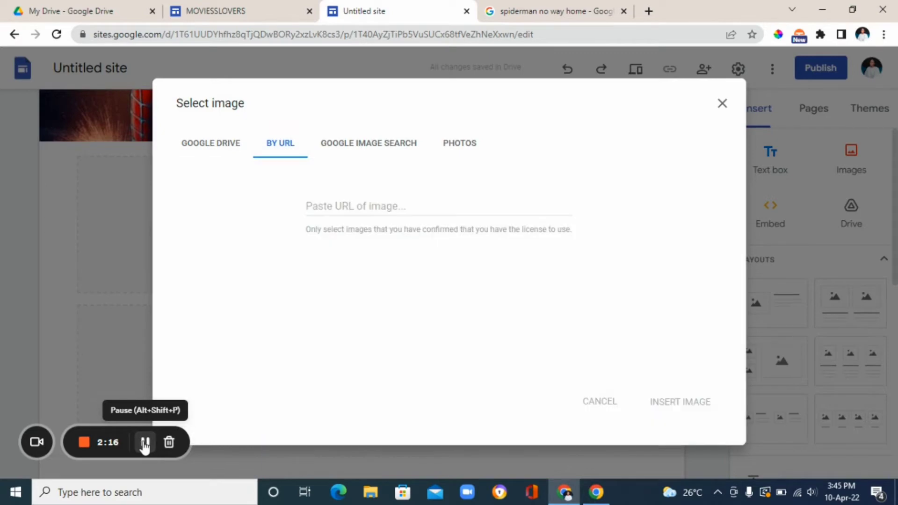
Copy the image address of the "SPIDER-MAN: NO WAY HOME - Special Features Preview" picture from the Google Images results
click(571, 12)
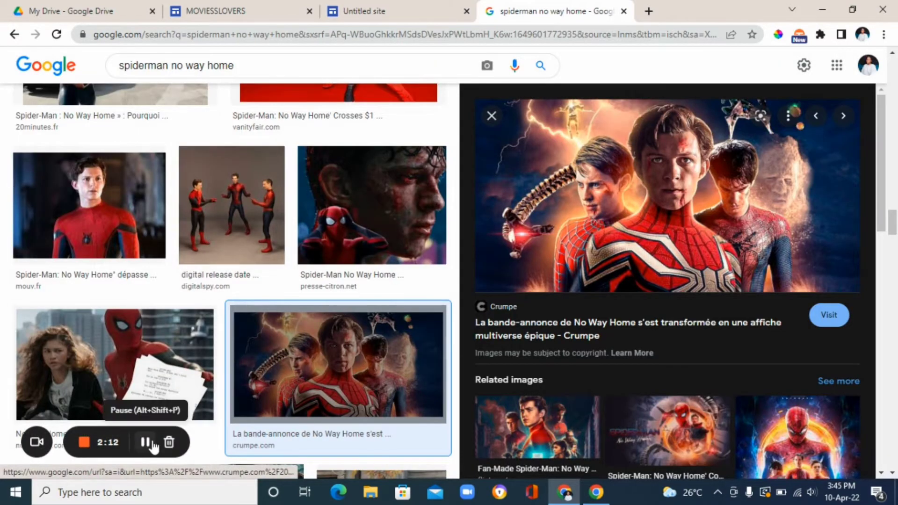
click(492, 115)
scroll(516, 272, down, 5)
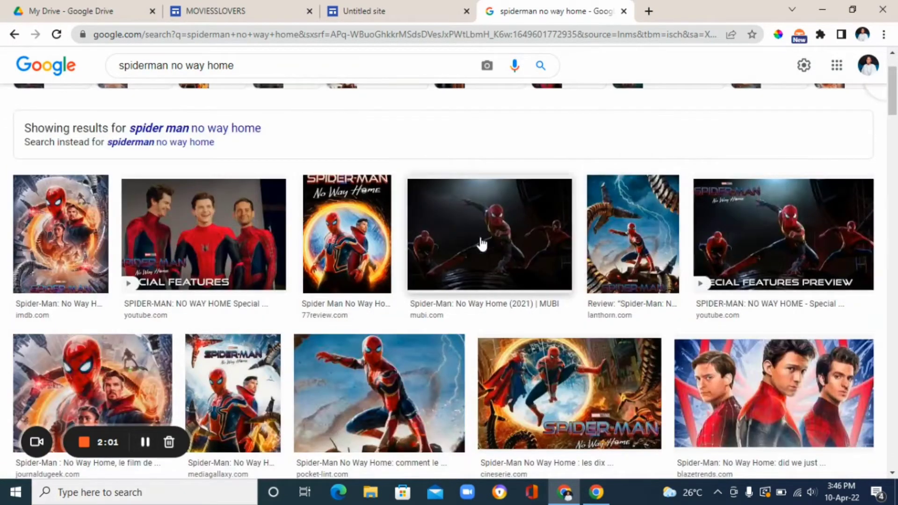
click(754, 235)
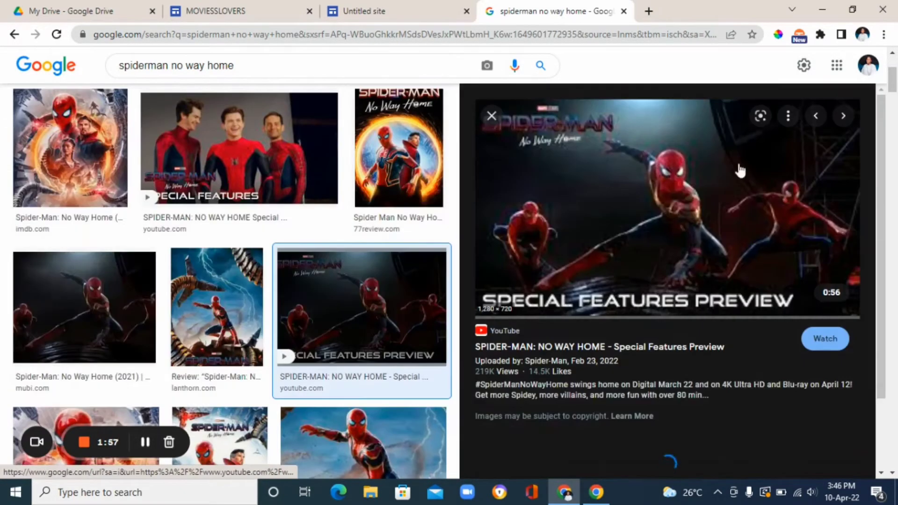
right_click(673, 178)
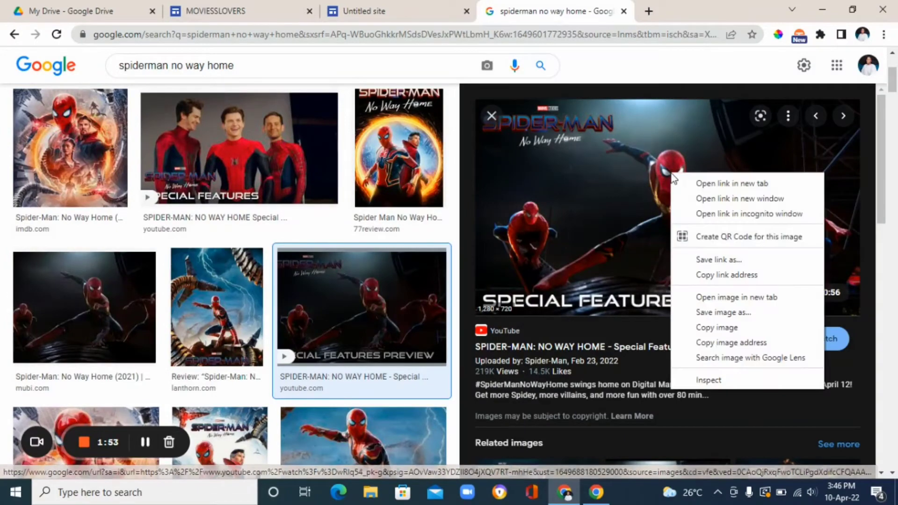
click(736, 343)
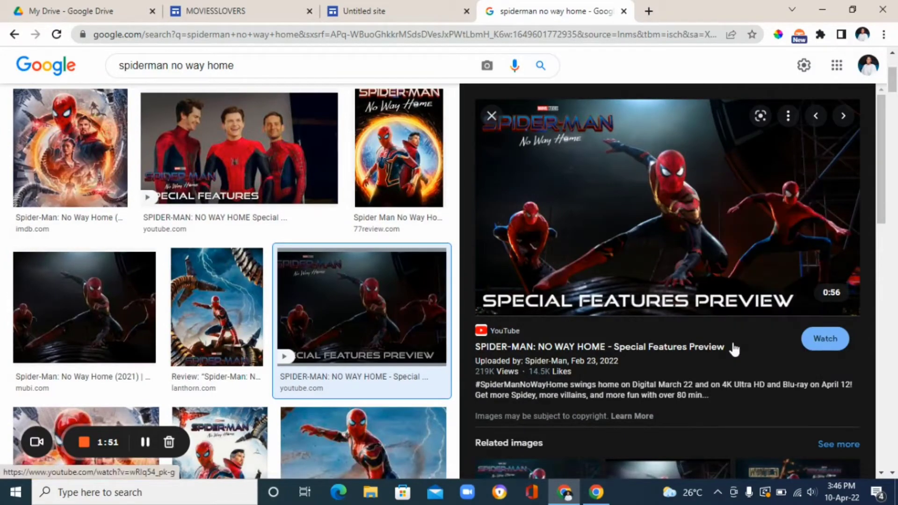
Return to the untitled site and fill the large placeholder with the Special Features Preview image from its copied URL
click(361, 7)
click(327, 202)
right_click(327, 200)
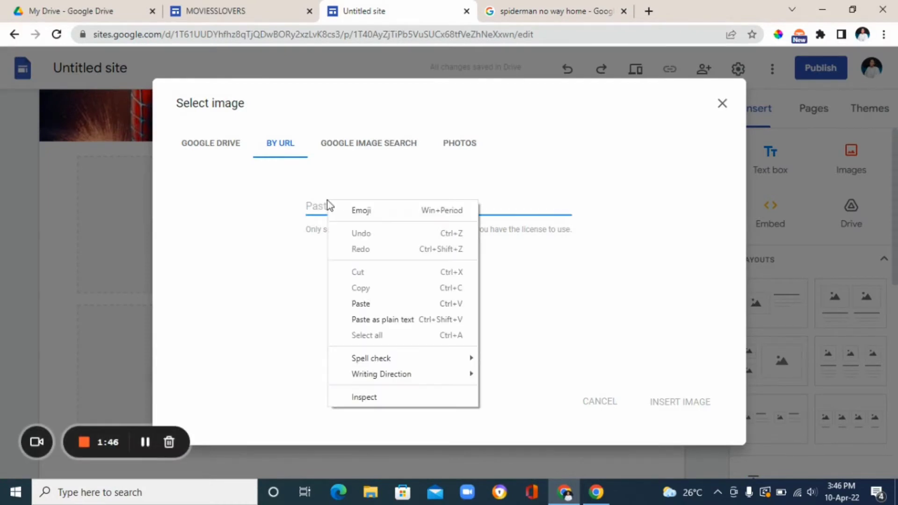
click(361, 304)
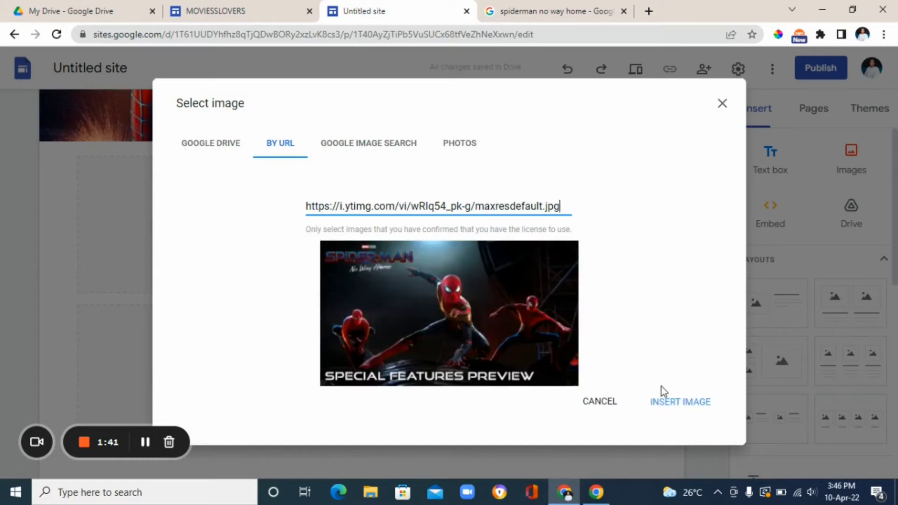
click(680, 404)
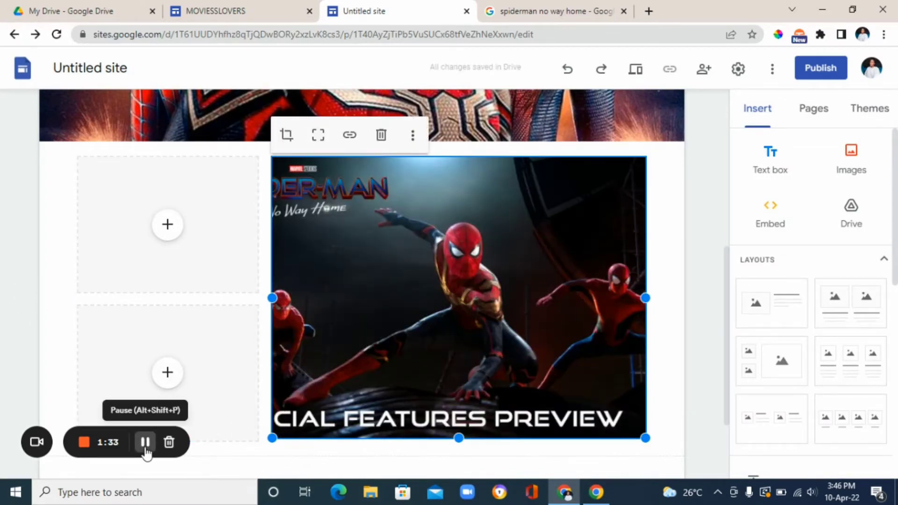
key(Escape)
Fill the upper small placeholder by URL with the "Spider-Man No Way Home : de nouvelles images" picture from Google Images
click(168, 227)
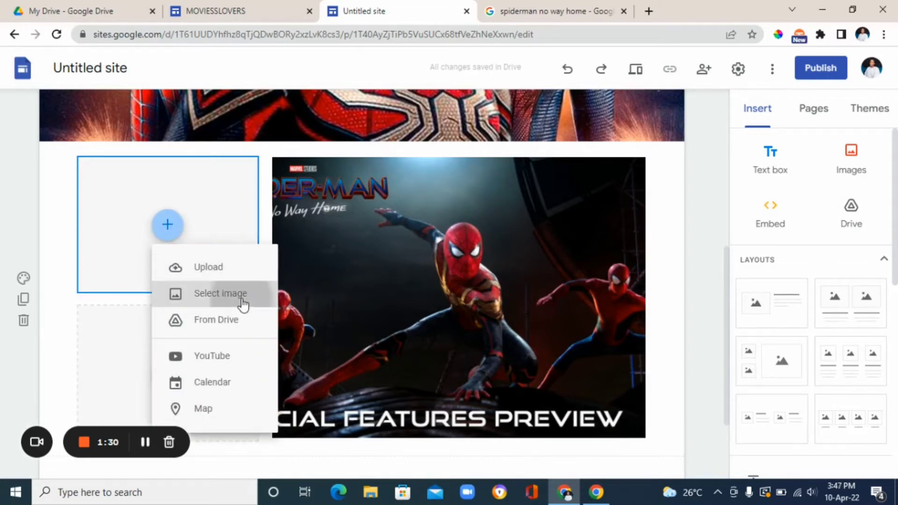
click(243, 302)
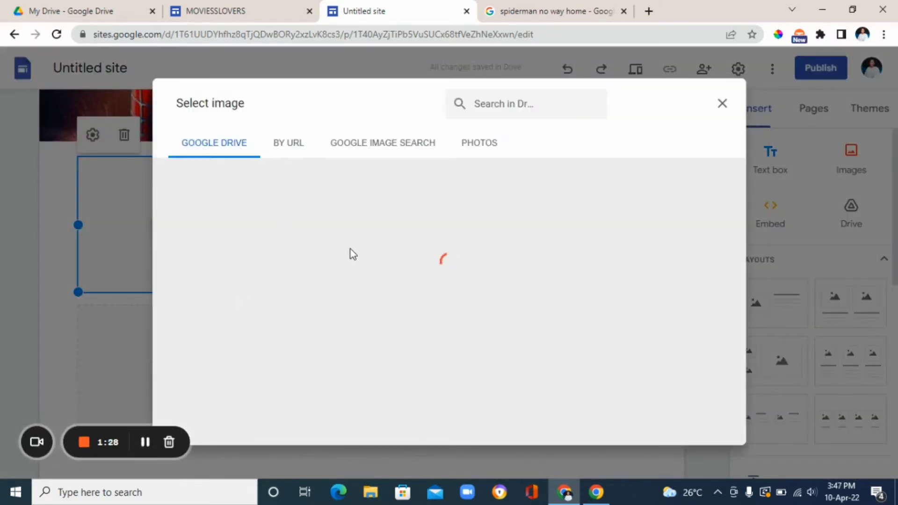
click(309, 149)
right_click(137, 189)
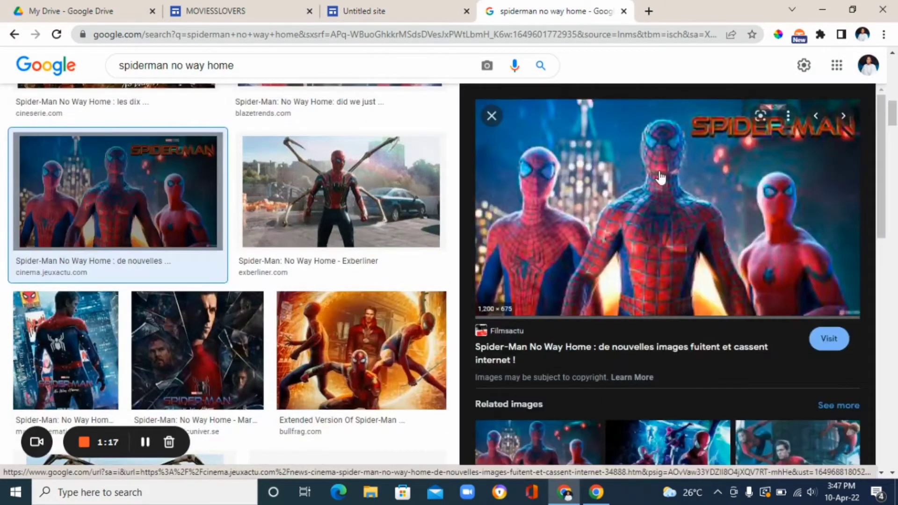
right_click(694, 234)
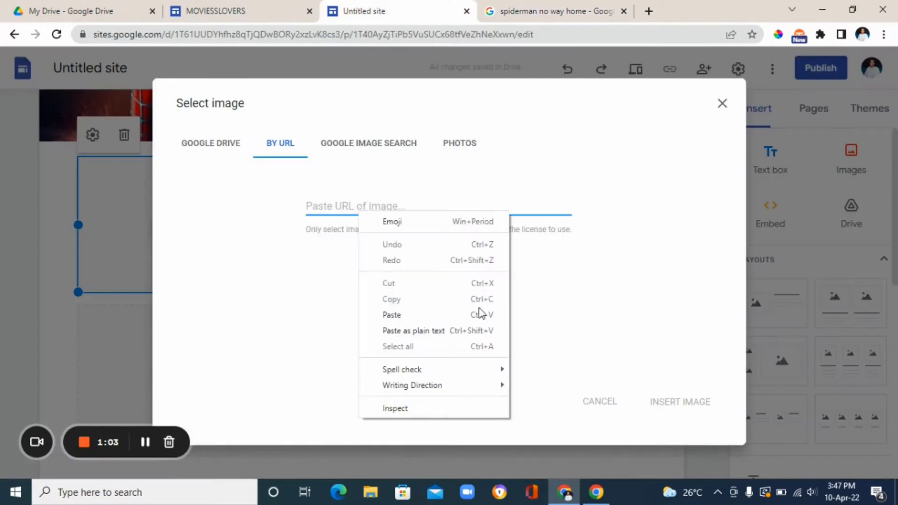
click(387, 309)
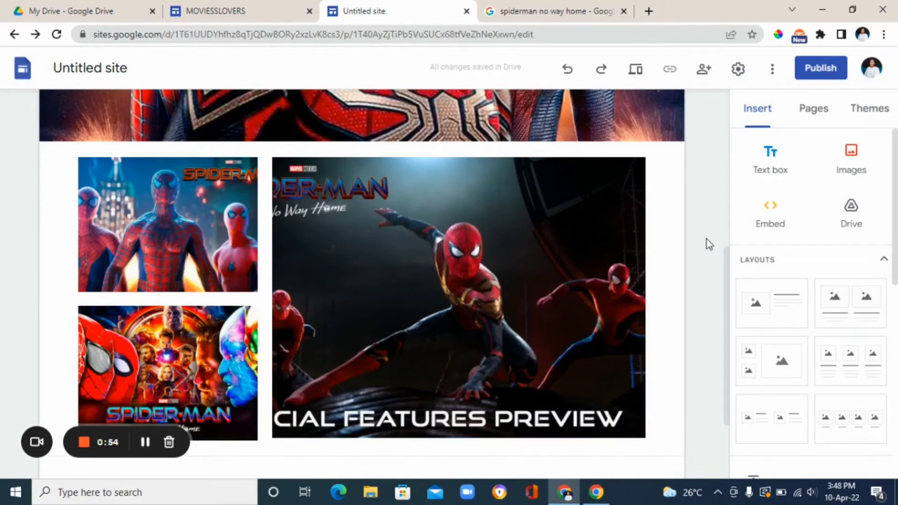
Compare the image layout with the MOVIESSLOVERS site and examine the section that follows it there
drag(726, 300, 733, 240)
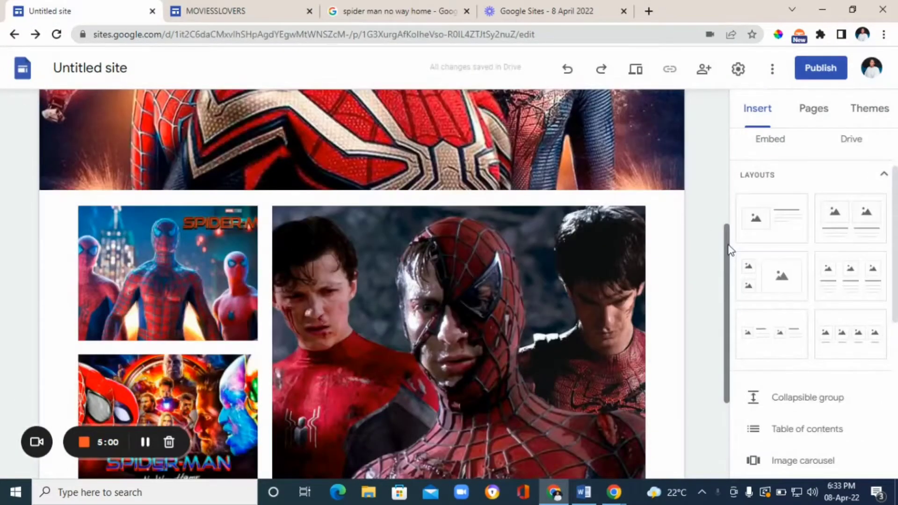
drag(728, 248, 720, 276)
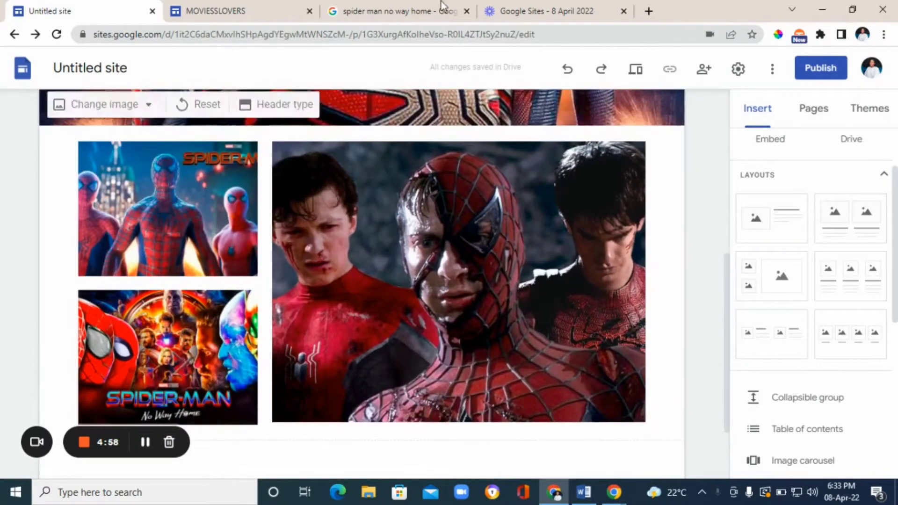
click(248, 7)
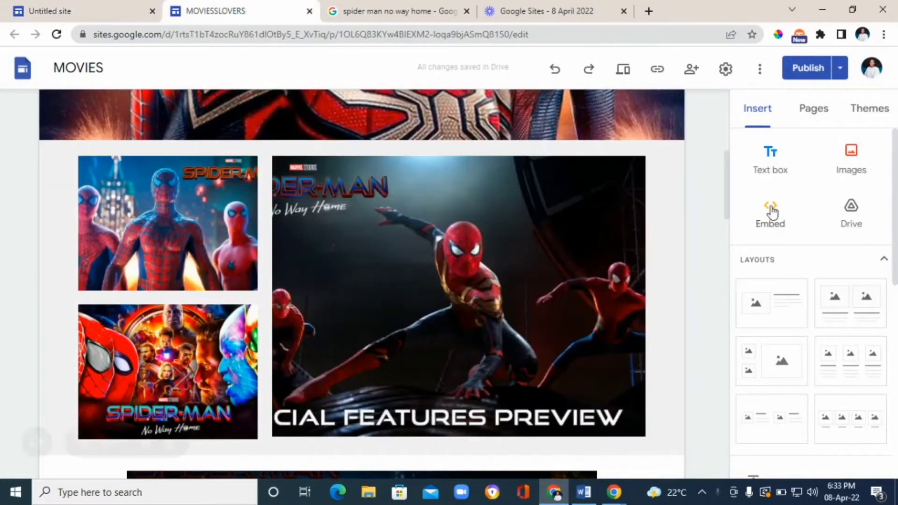
drag(729, 180, 730, 232)
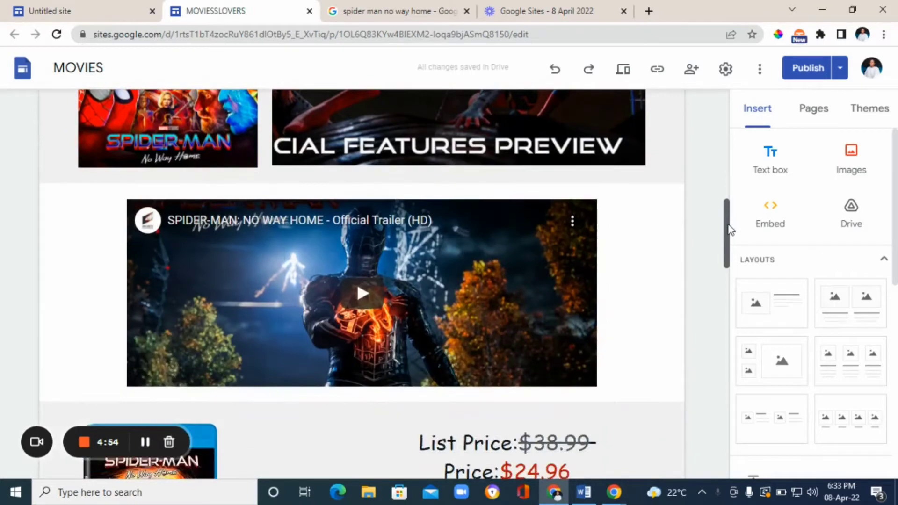
On the untitled site, search YouTube for "spiderman no way home trailer" and insert the "SPIDER-MAN: NO WAY HOME - Official Trailer (HD)" video below the images
click(112, 6)
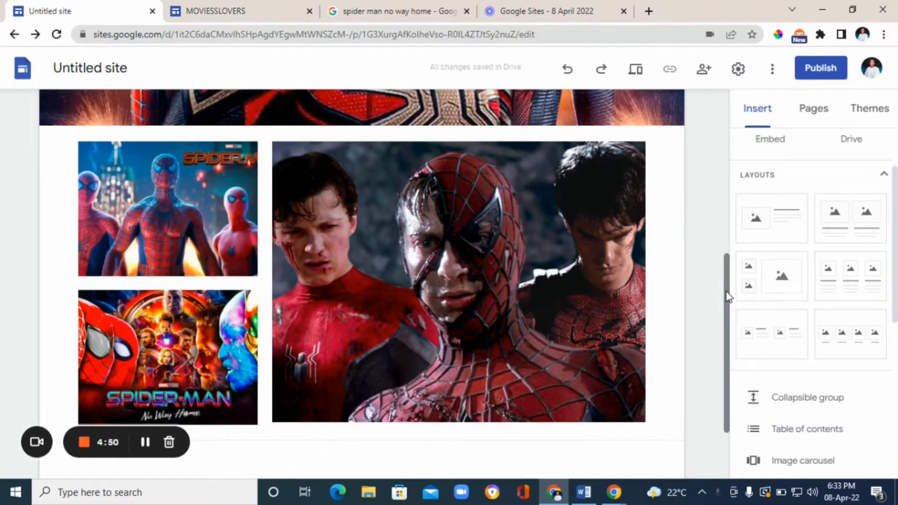
drag(727, 296, 735, 377)
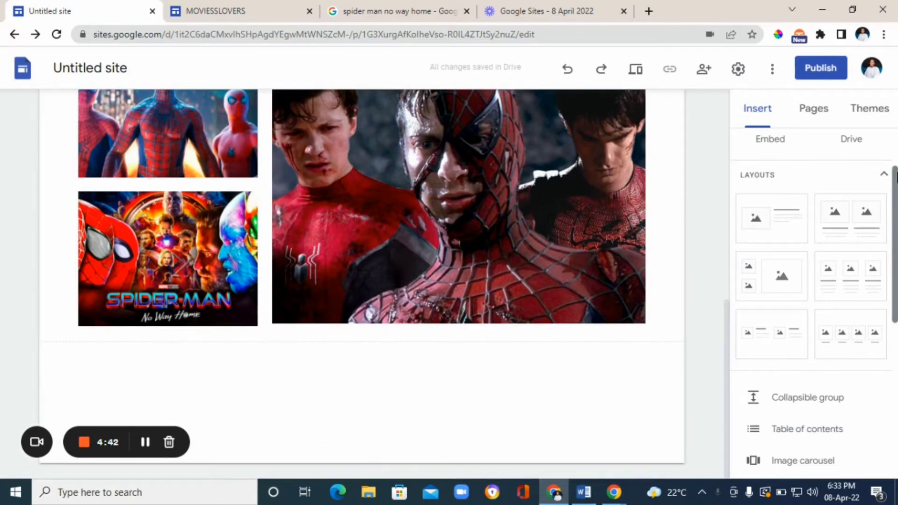
drag(896, 176, 894, 335)
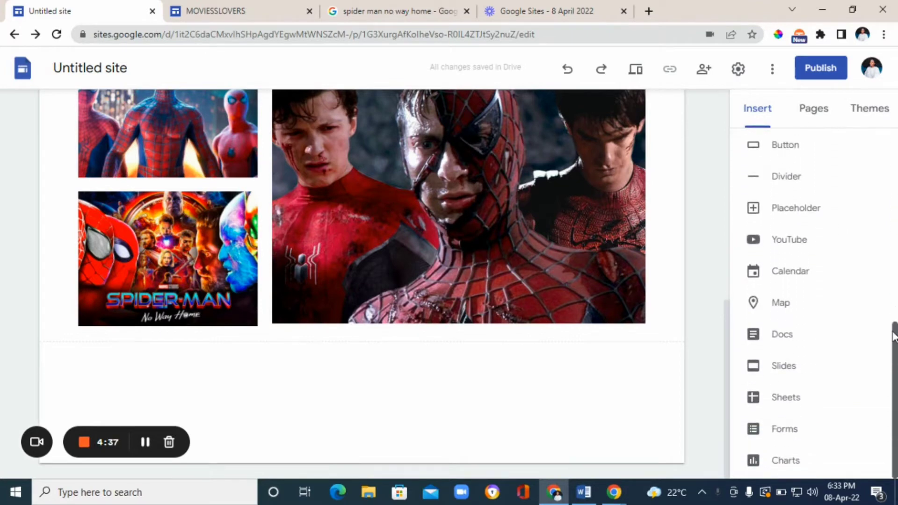
click(794, 246)
click(358, 171)
text(spiderman no way home trailer)
key(Return)
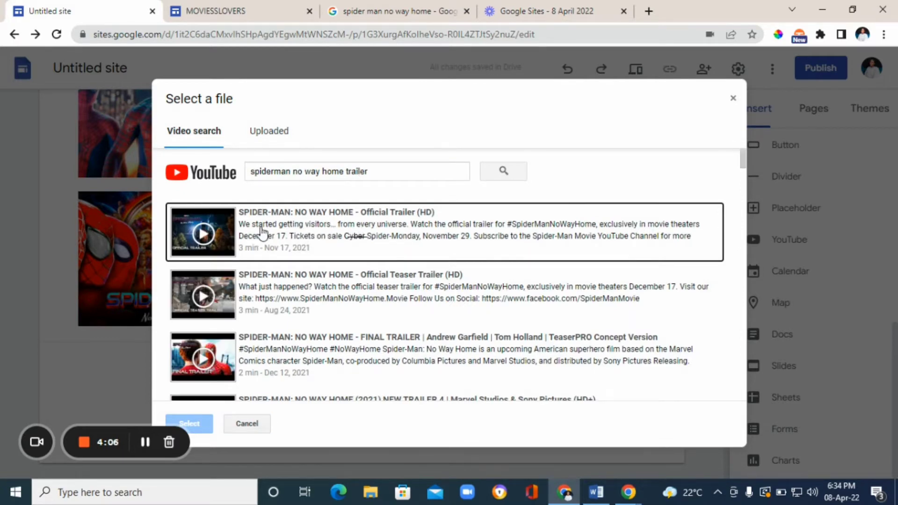
click(284, 216)
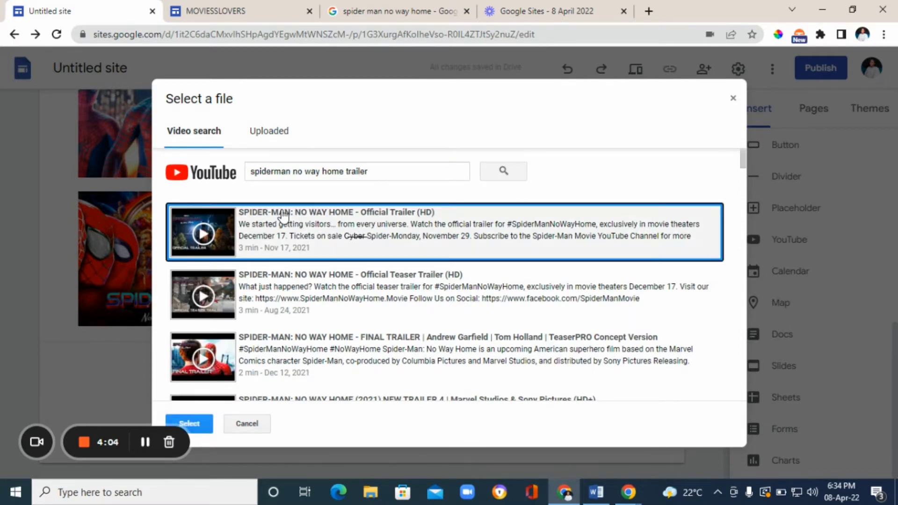
click(205, 424)
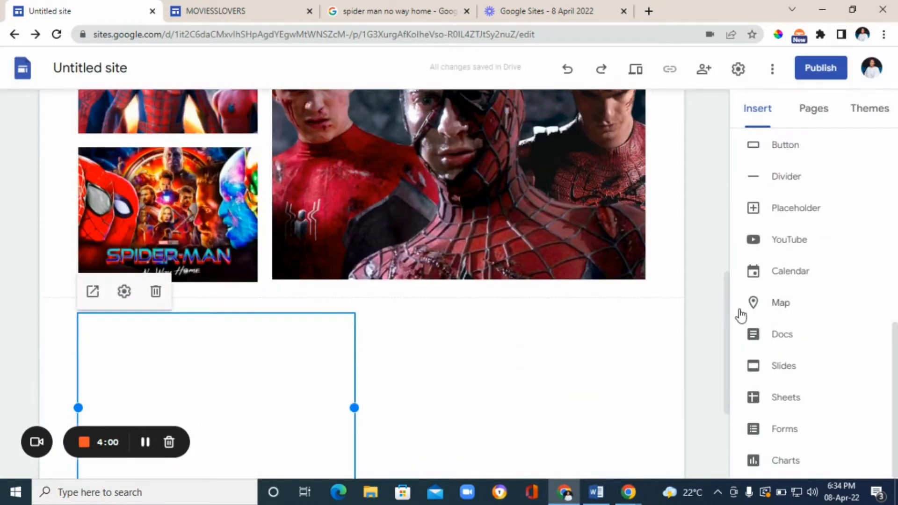
Widen the trailer video to most of the page width and centre it in its section
scroll(728, 327, down, 4)
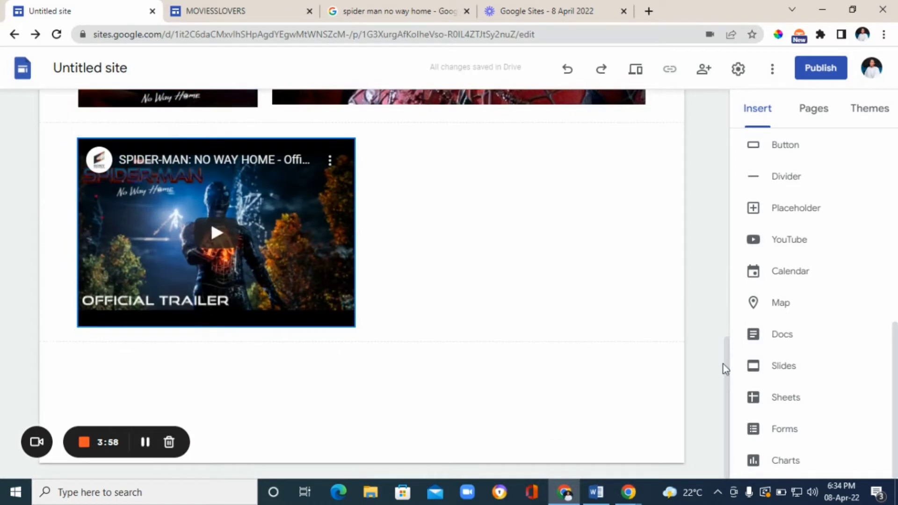
click(337, 229)
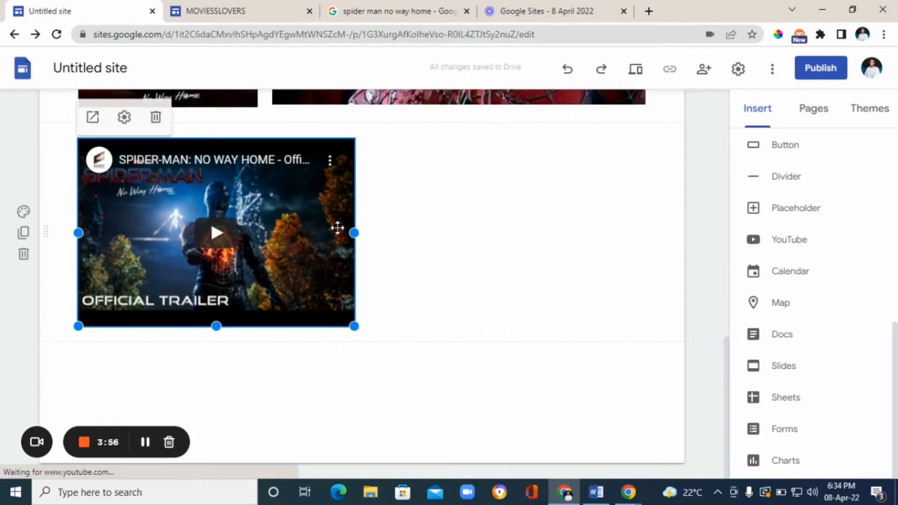
drag(354, 233, 549, 233)
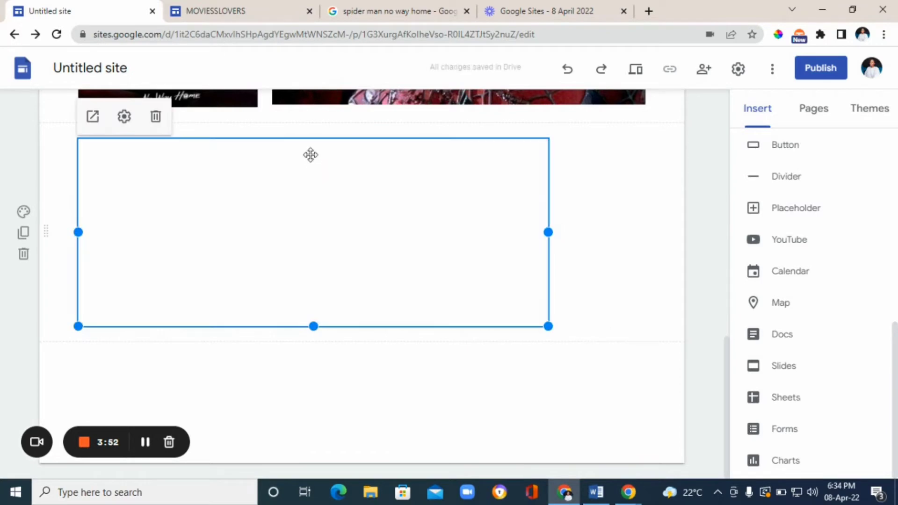
drag(311, 145, 367, 160)
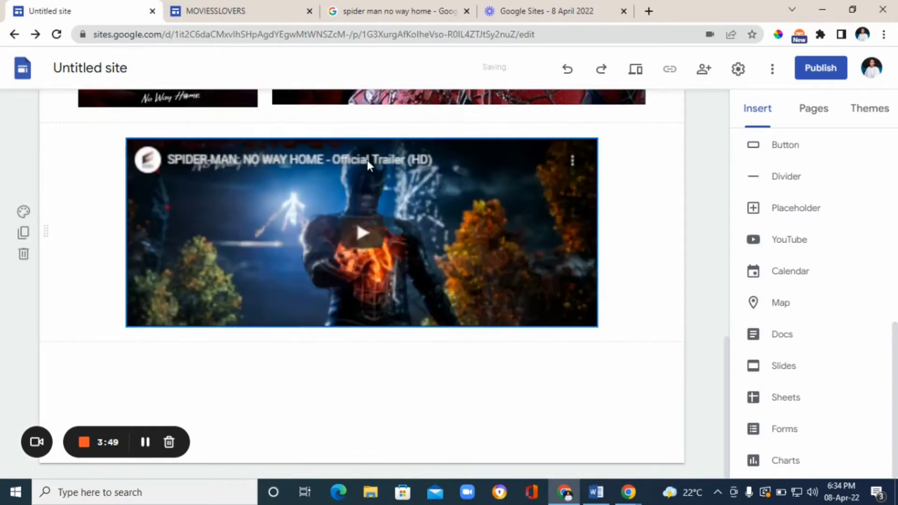
click(363, 232)
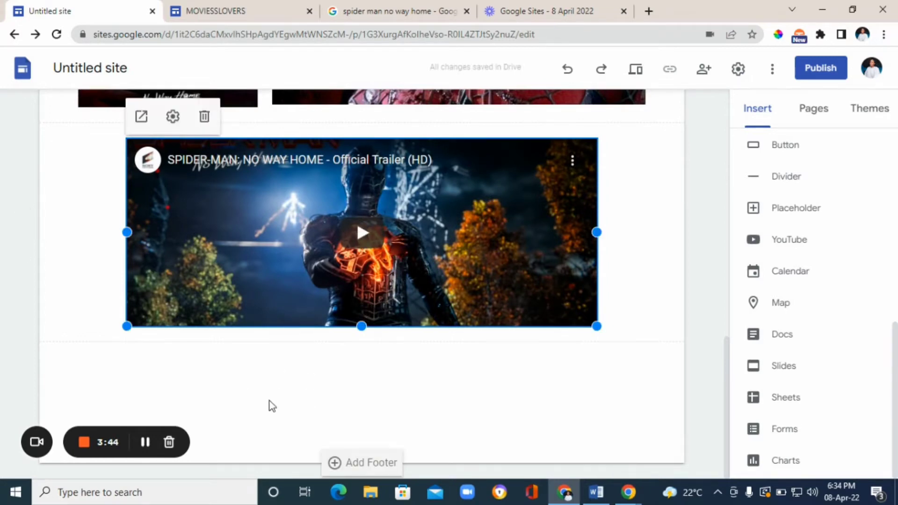
click(145, 441)
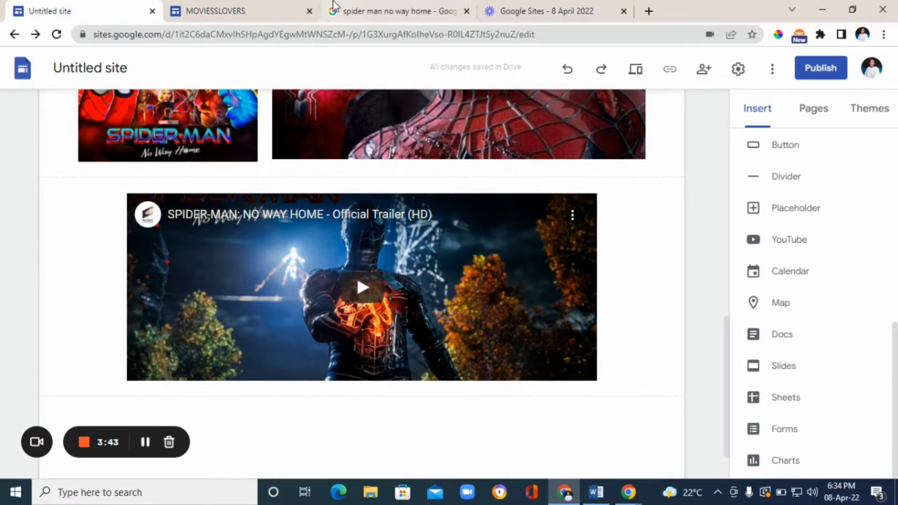
Examine the product image and pricing section below the trailer on the MOVIESSLOVERS site, then return to the untitled site
click(251, 10)
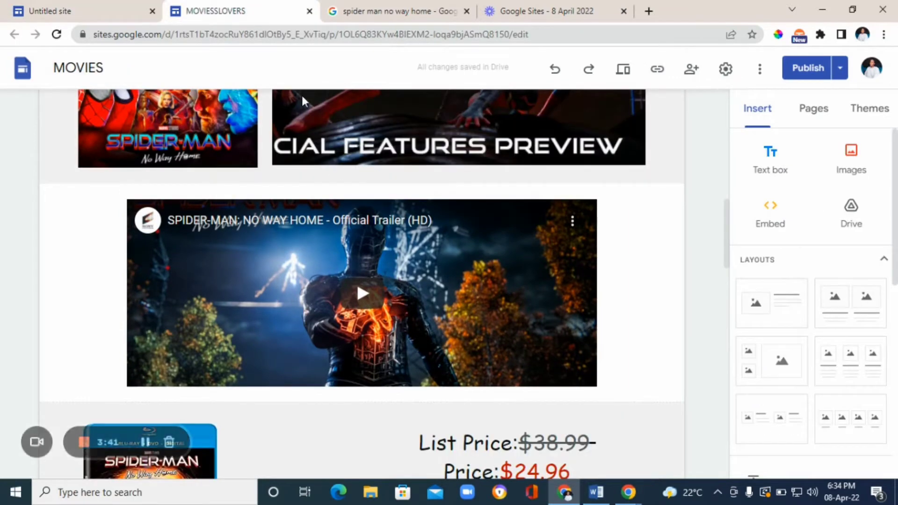
drag(728, 233, 728, 276)
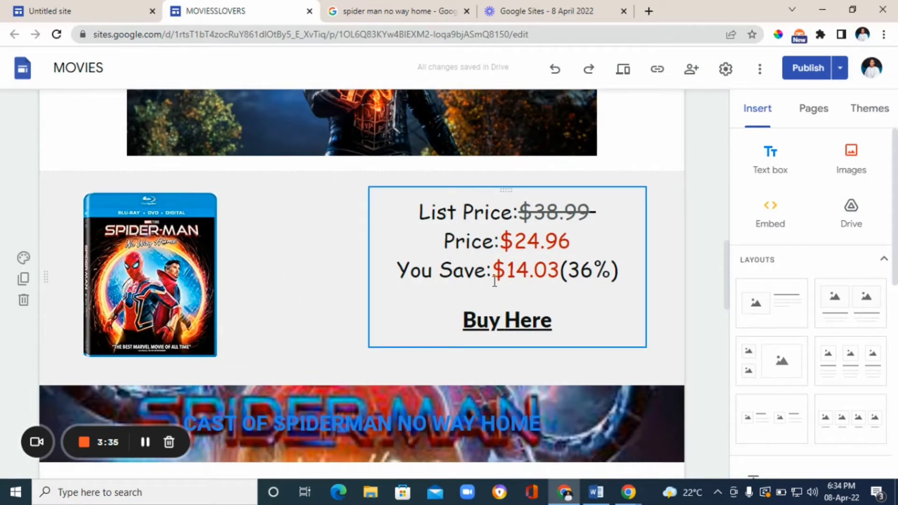
click(88, 1)
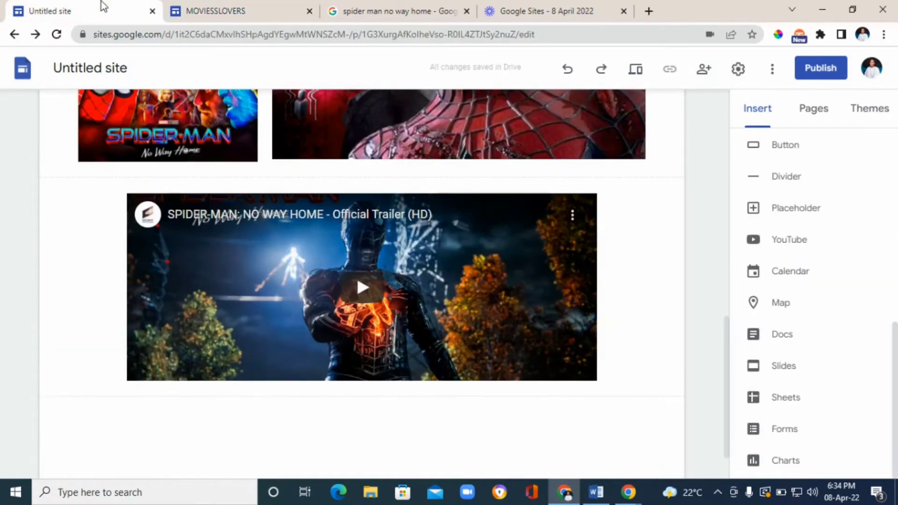
Add the layout with one image placeholder beside a heading and text below the trailer video
click(144, 442)
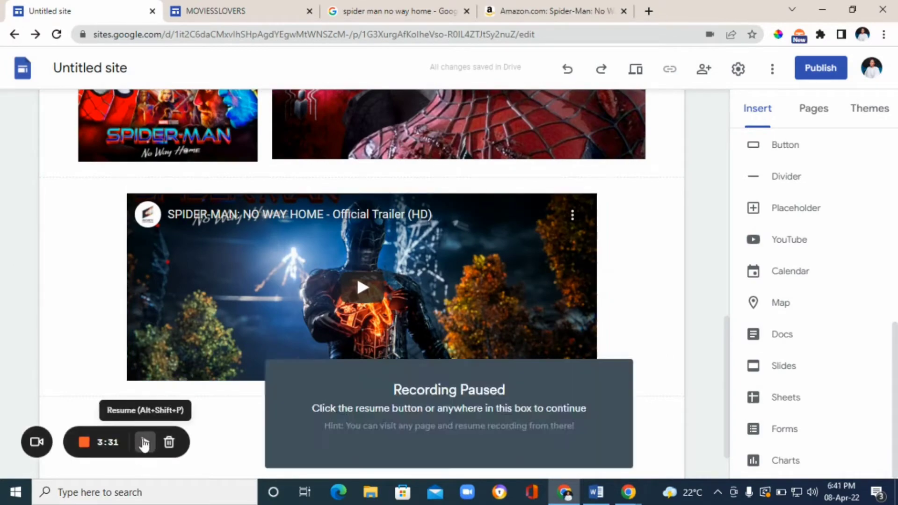
click(144, 442)
drag(725, 354, 740, 368)
drag(897, 370, 896, 193)
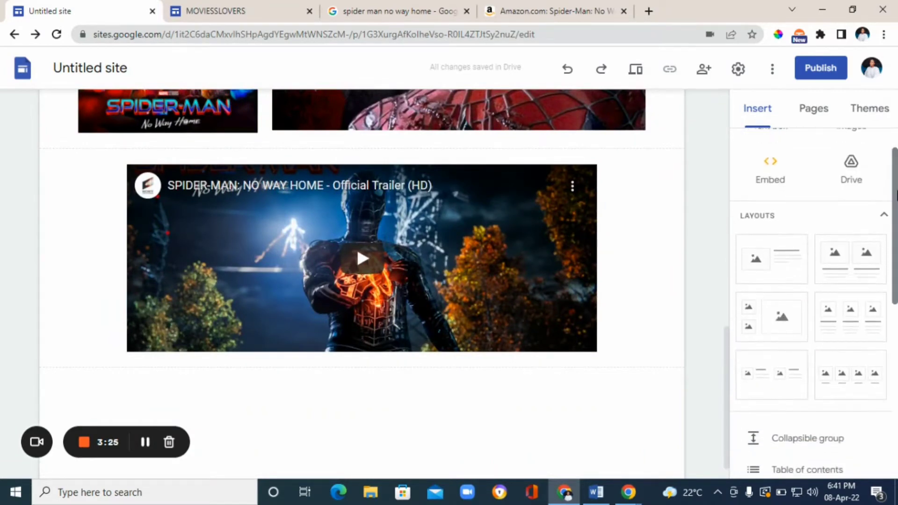
click(771, 263)
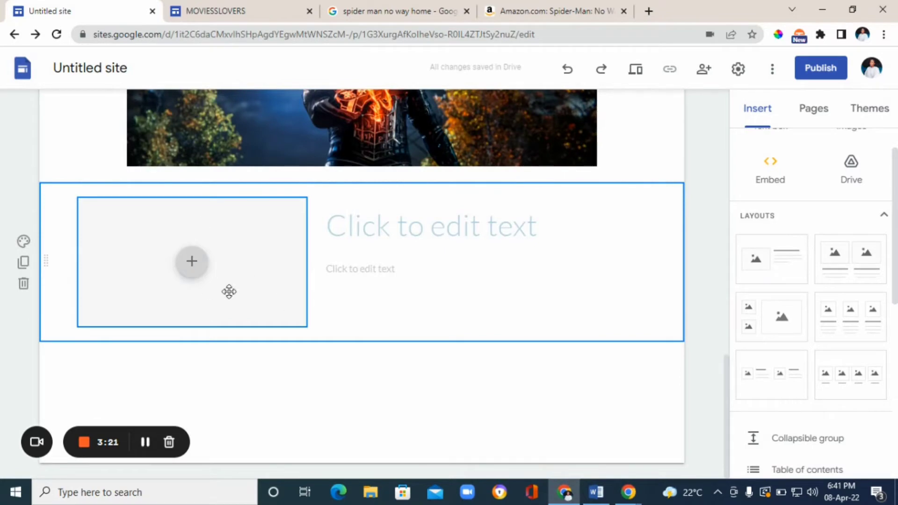
On the Amazon Spider-Man: No Way Home Blu-ray page, copy the list price, price and savings lines
click(585, 9)
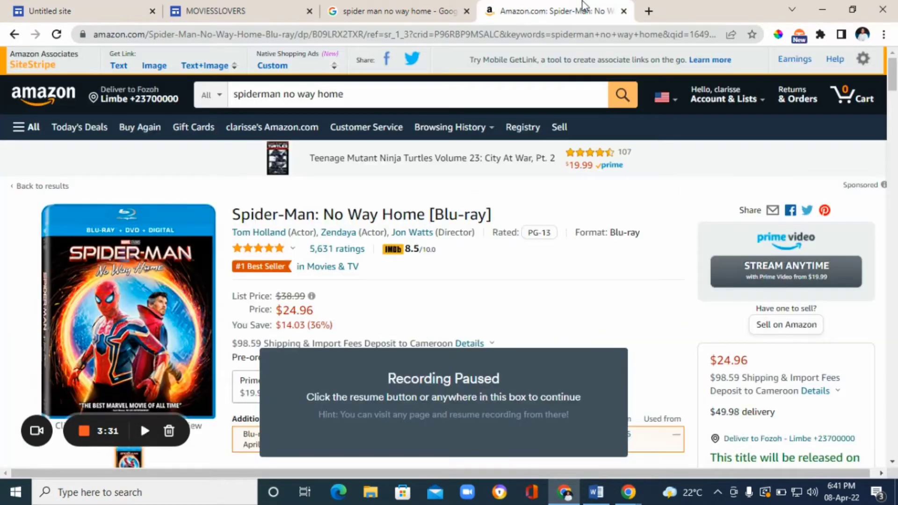
click(511, 348)
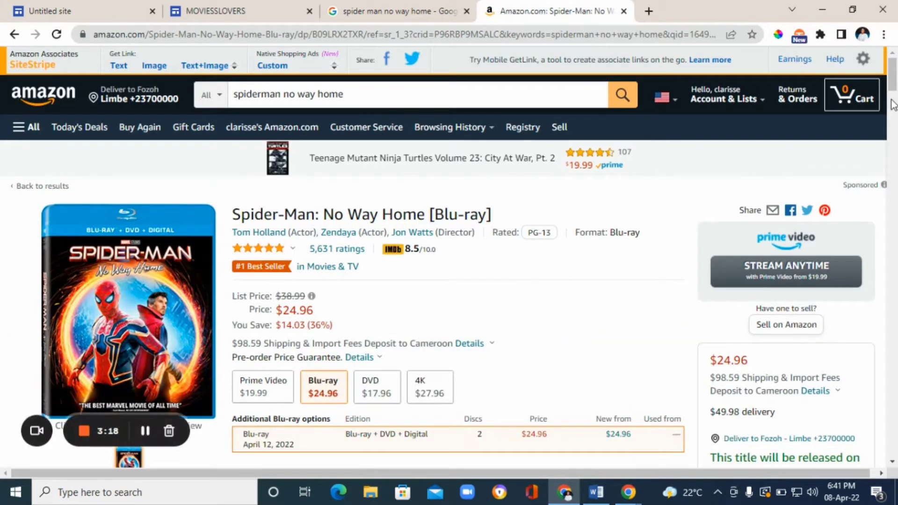
drag(896, 92, 896, 98)
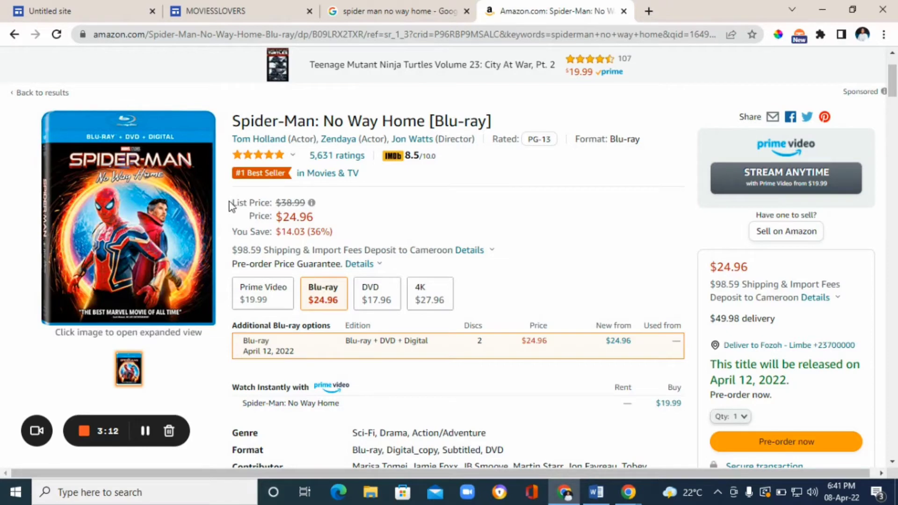
drag(235, 199, 341, 236)
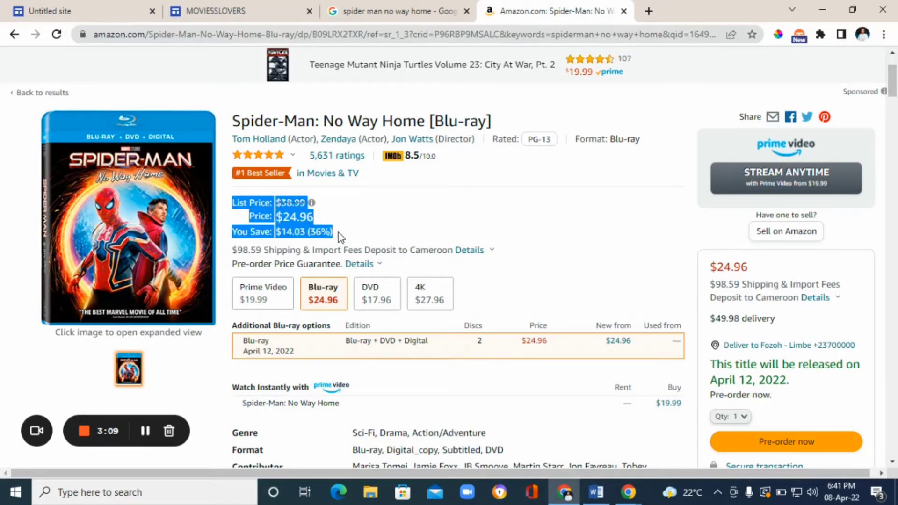
right_click(287, 226)
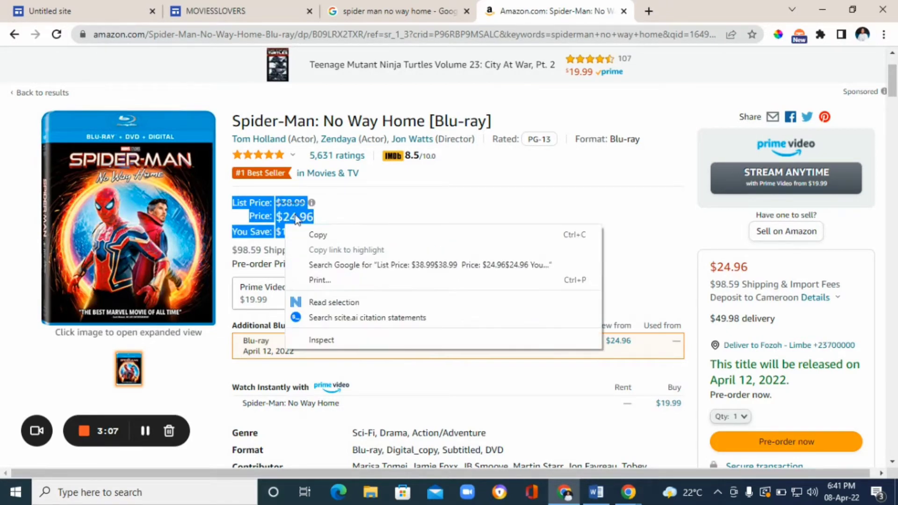
click(340, 236)
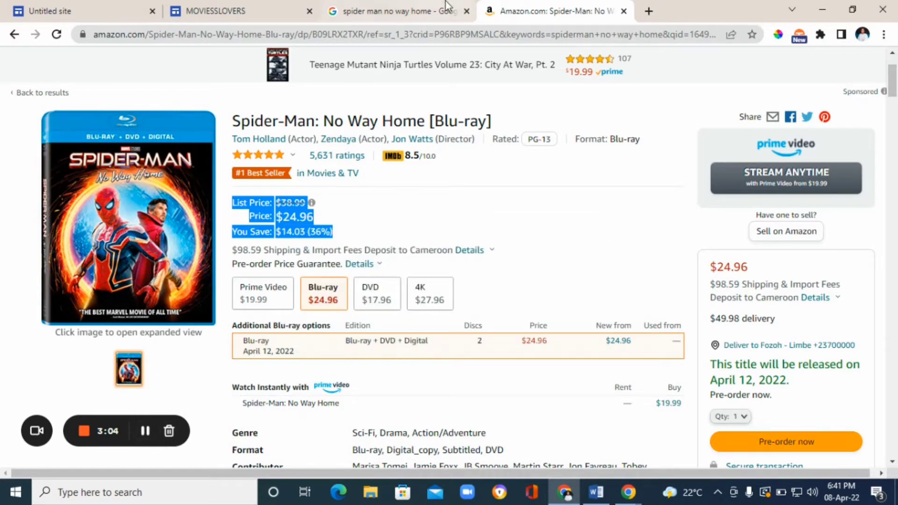
Return to the untitled site and paste the copied pricing into the body text beside the image placeholder
click(75, 11)
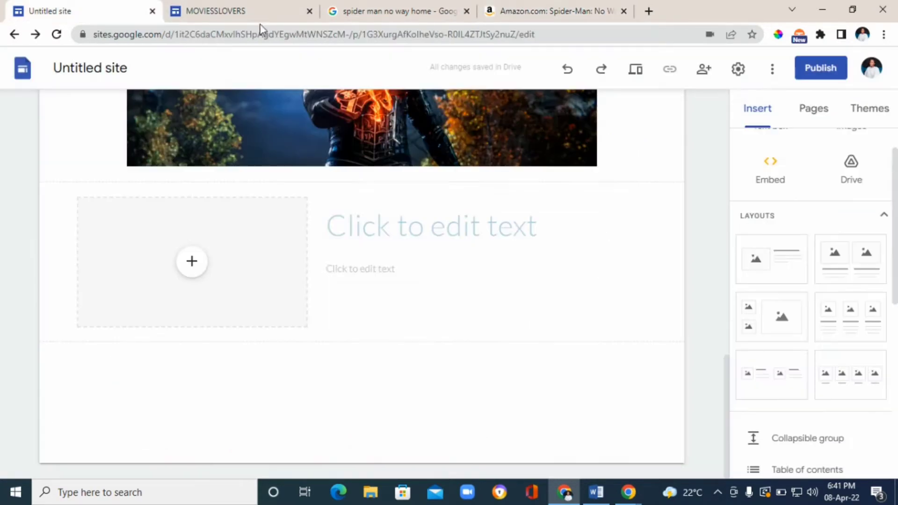
click(356, 235)
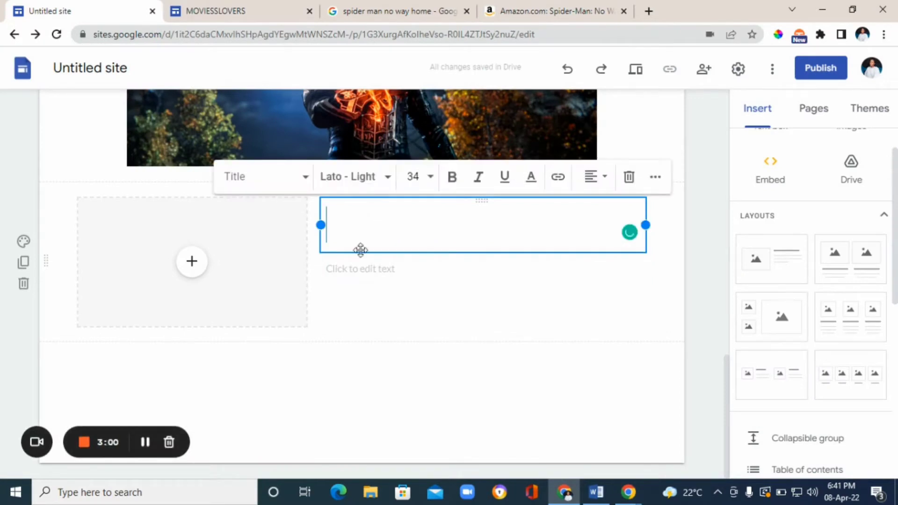
click(357, 272)
right_click(356, 271)
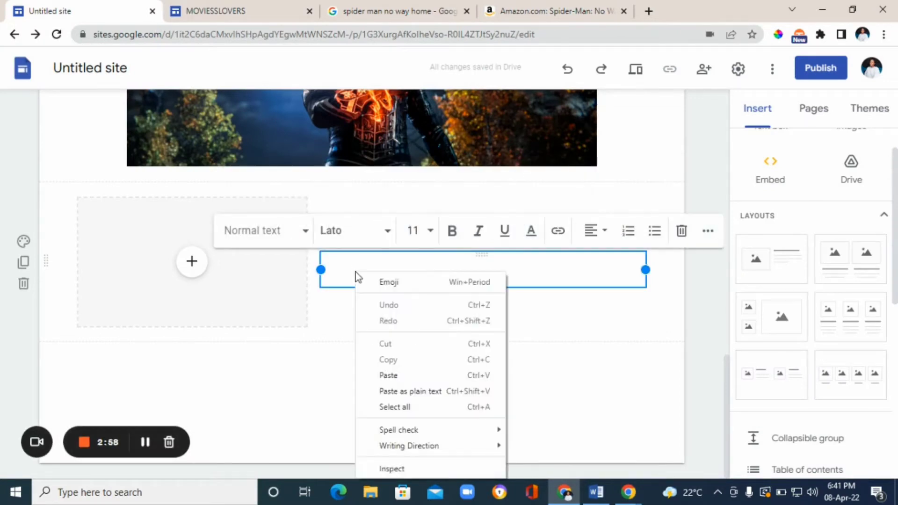
click(395, 381)
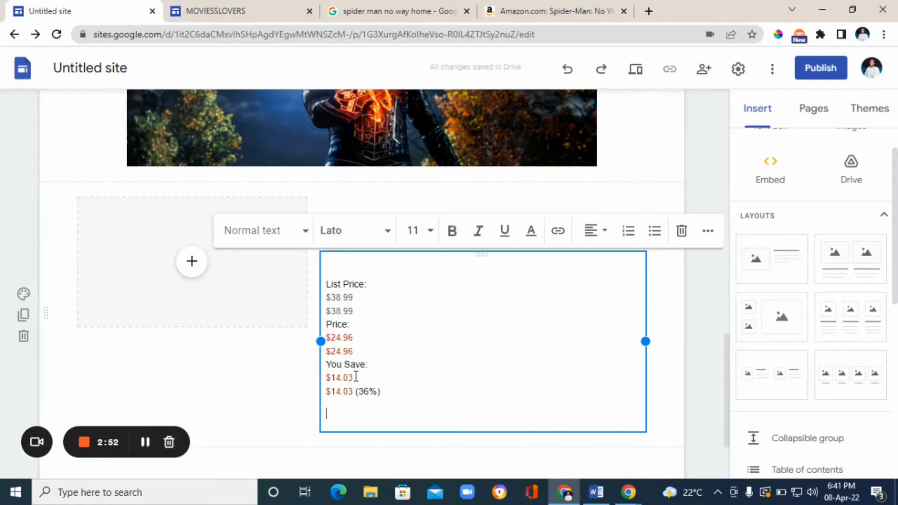
Remove the duplicate amounts and arrange the pricing as "List Price:$38.99", "Price:$24.96" and "You Save:$14.03 (36%)" on three lines
drag(351, 377, 323, 378)
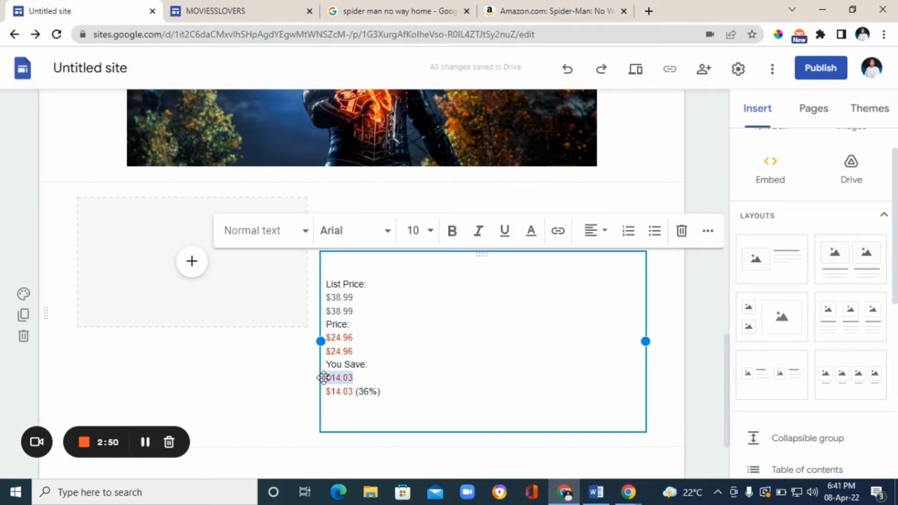
key(BackSpace)
key(BackSpace)
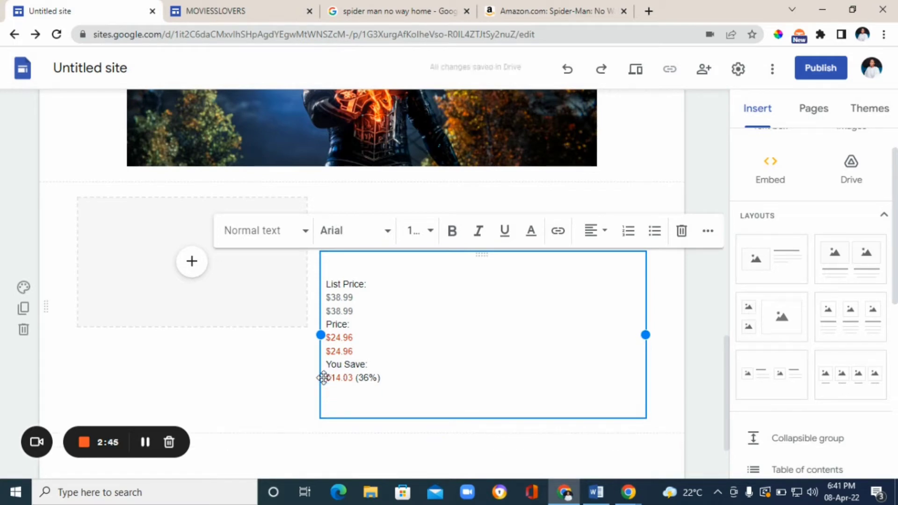
click(146, 442)
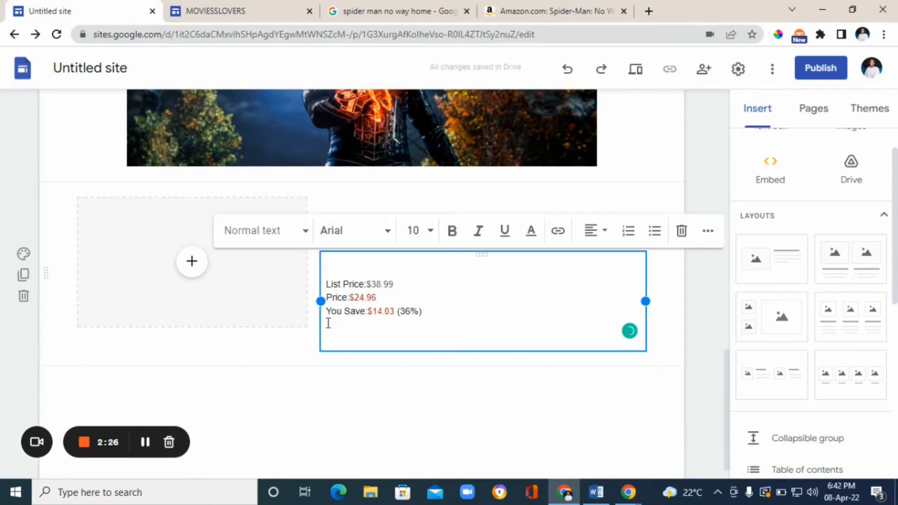
Set the font size of the three pricing lines to 18
drag(431, 313, 329, 272)
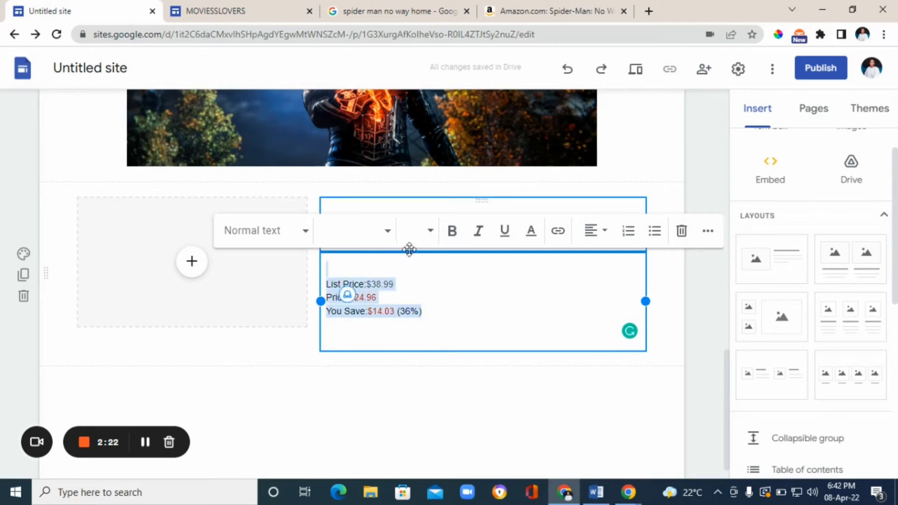
click(391, 232)
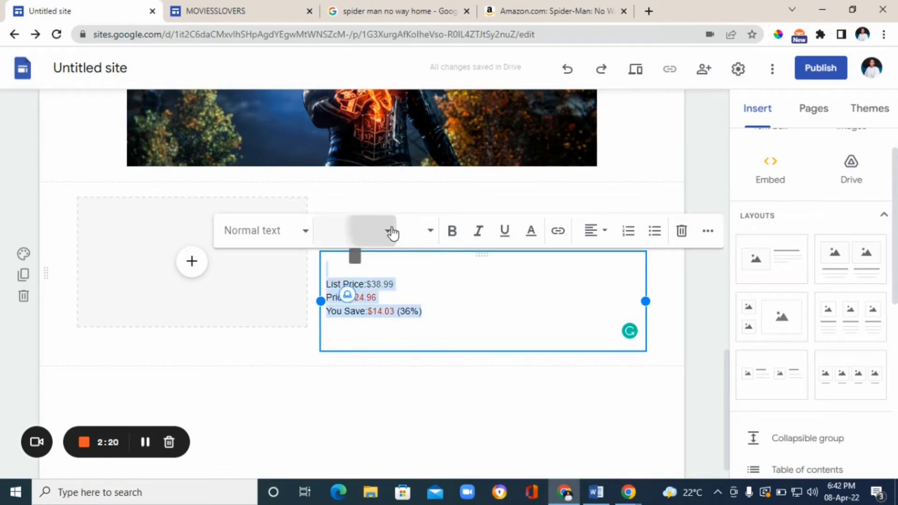
click(517, 308)
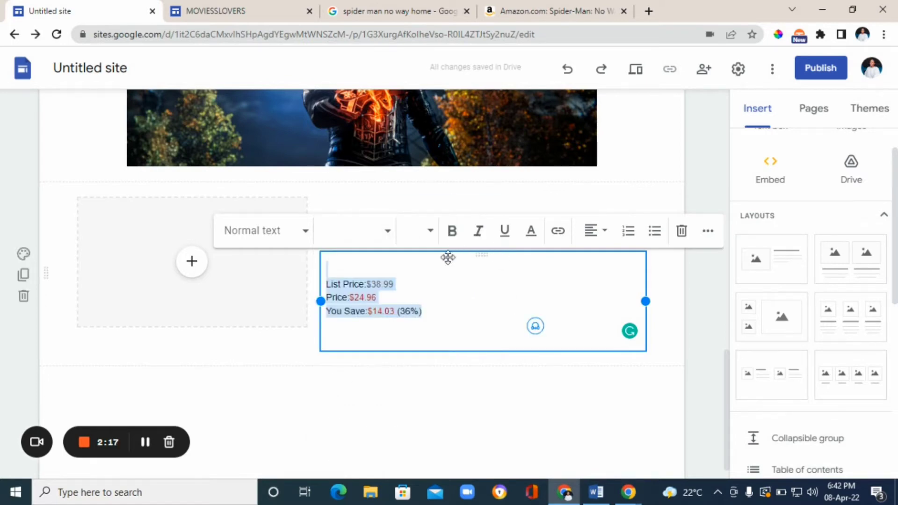
click(431, 232)
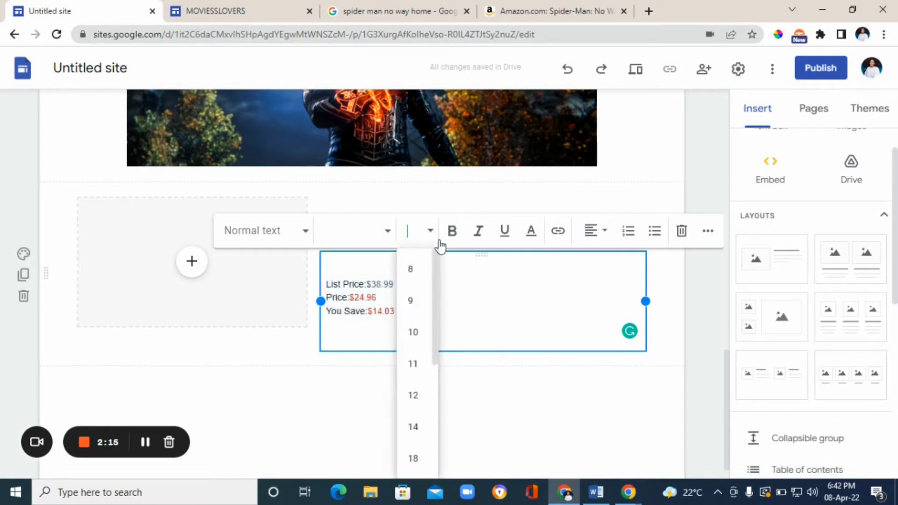
click(414, 458)
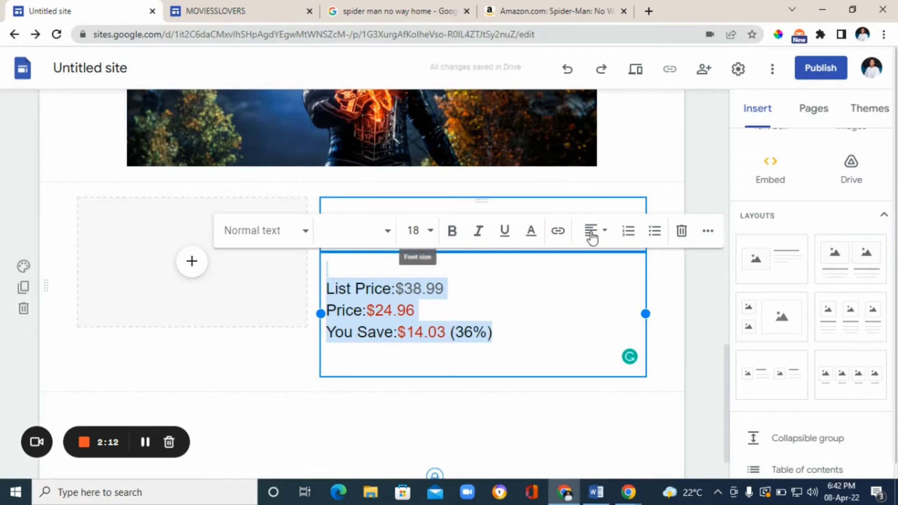
Enlarge the list price, price and savings lines to font size 24
drag(727, 369, 728, 391)
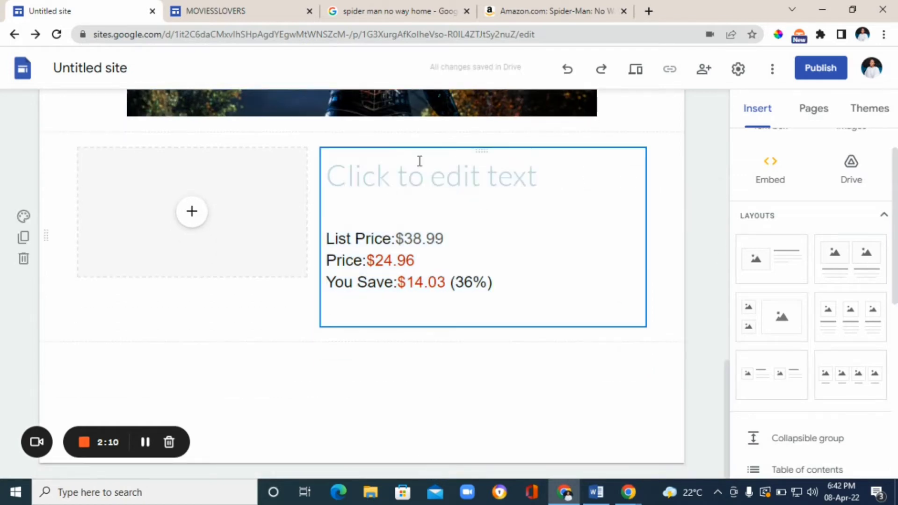
drag(498, 283, 317, 237)
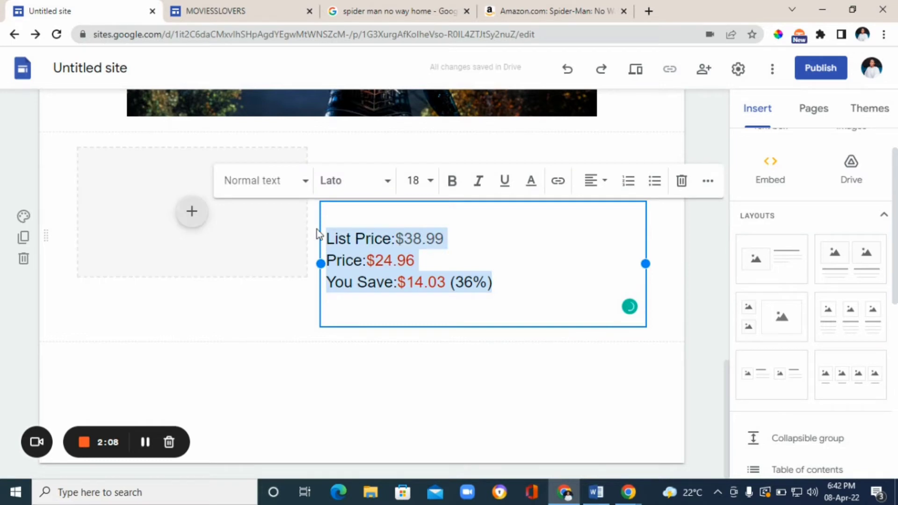
drag(497, 282, 337, 231)
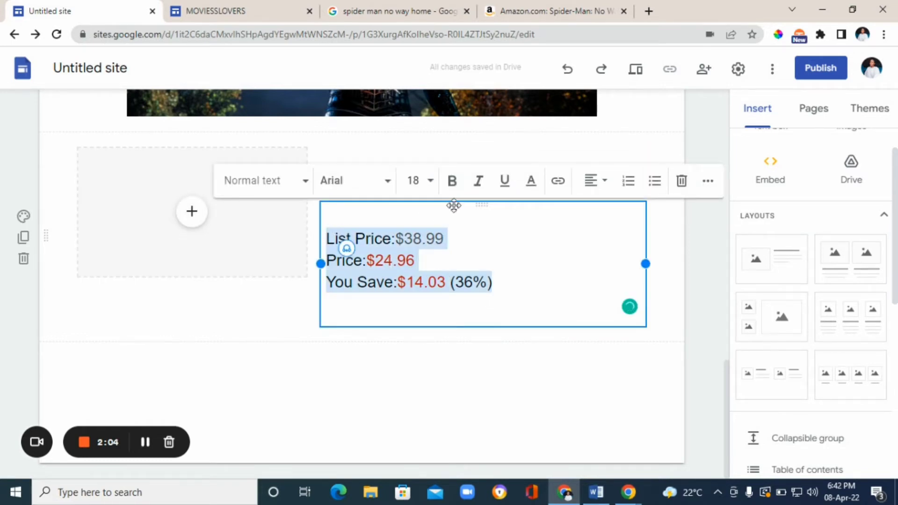
click(430, 182)
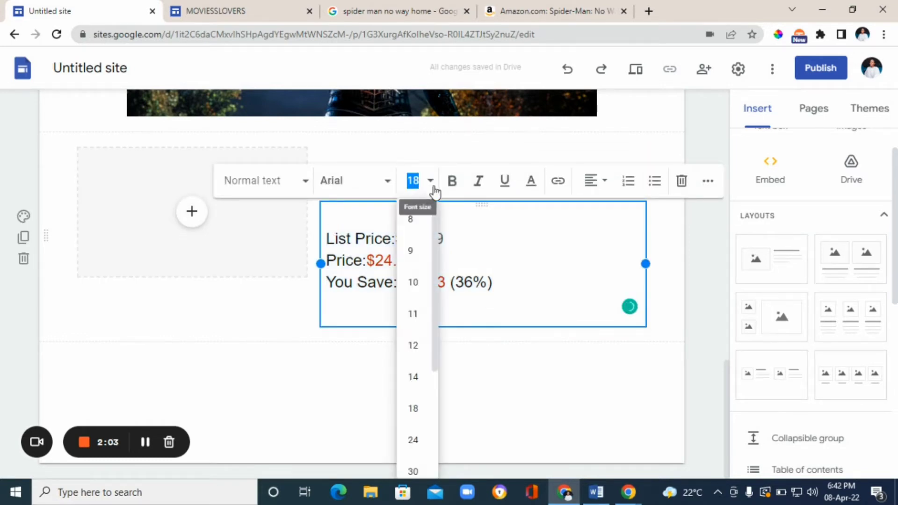
click(415, 450)
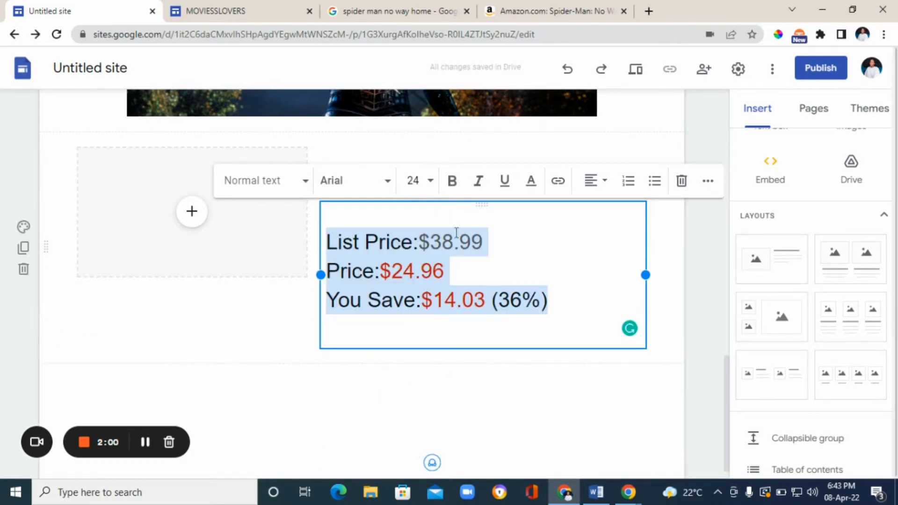
Delete the empty heading text box above the pricing lines
click(674, 266)
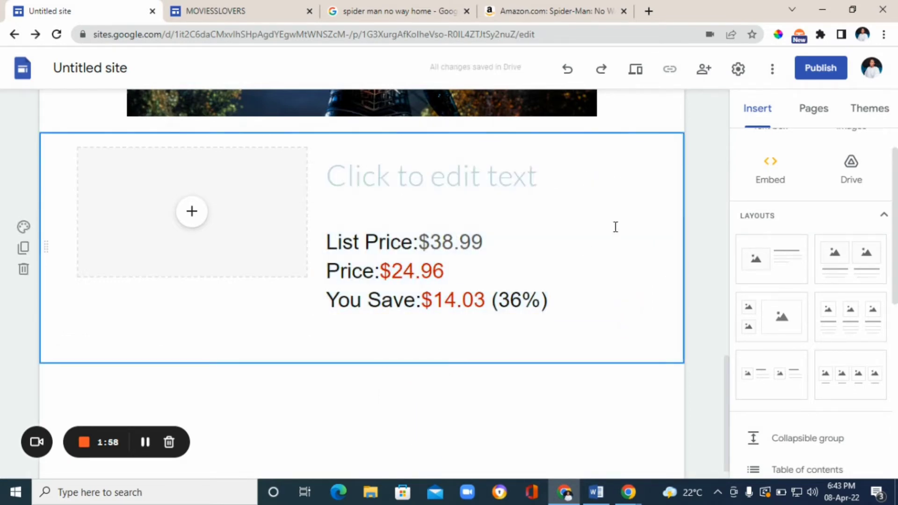
click(542, 183)
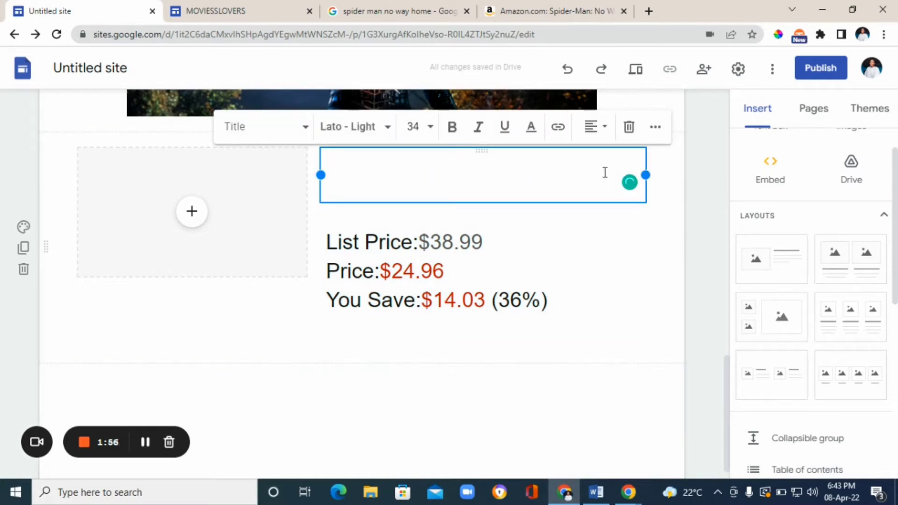
click(630, 126)
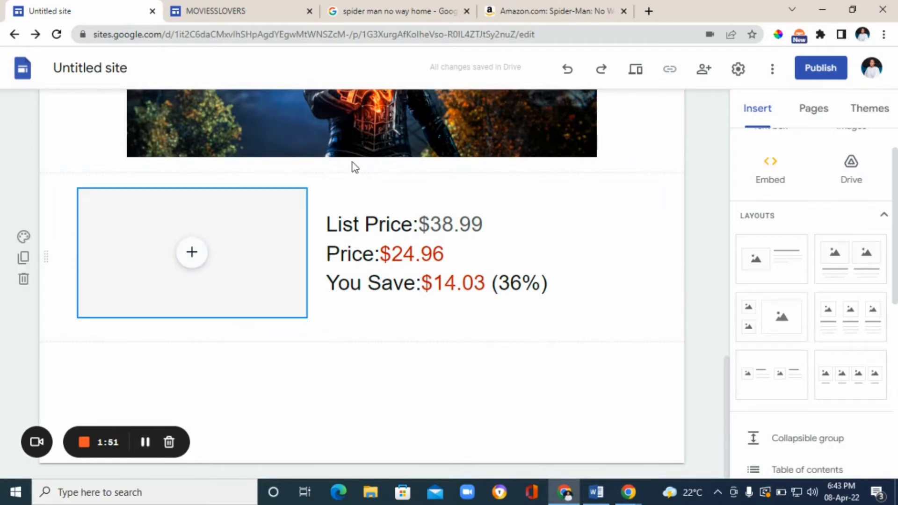
On the Amazon product page, generate a Large image affiliate link with SiteStripe and copy its HTML code
click(554, 7)
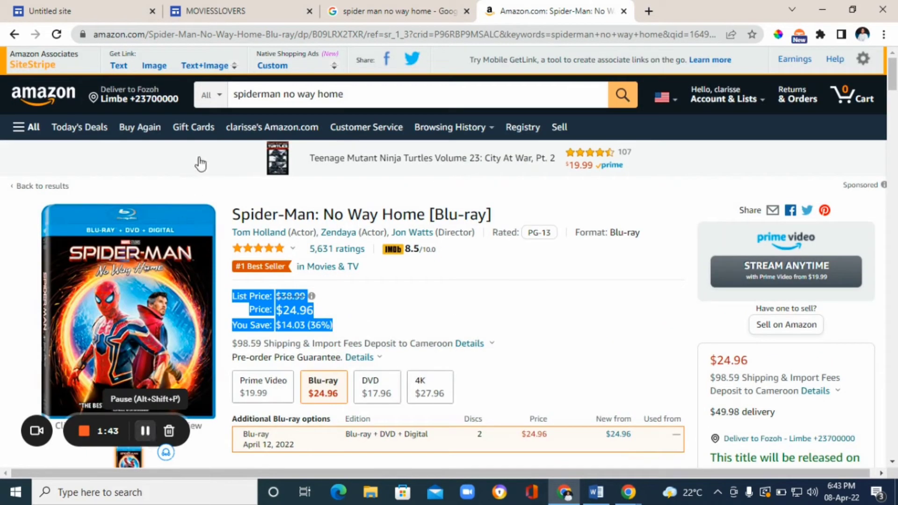
click(162, 71)
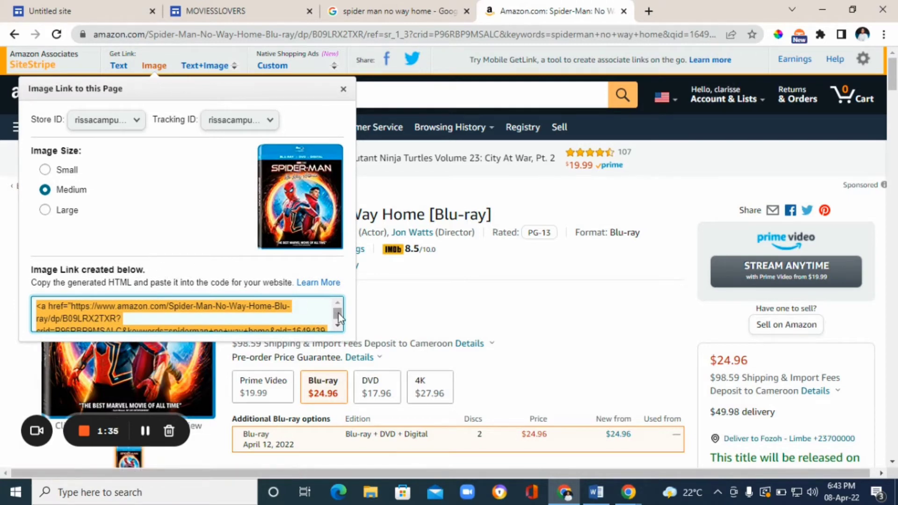
drag(339, 318, 338, 323)
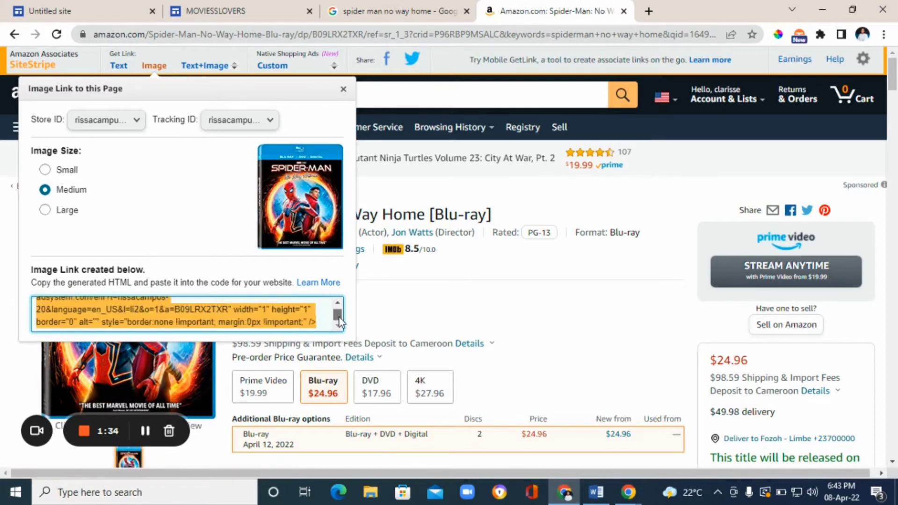
click(45, 210)
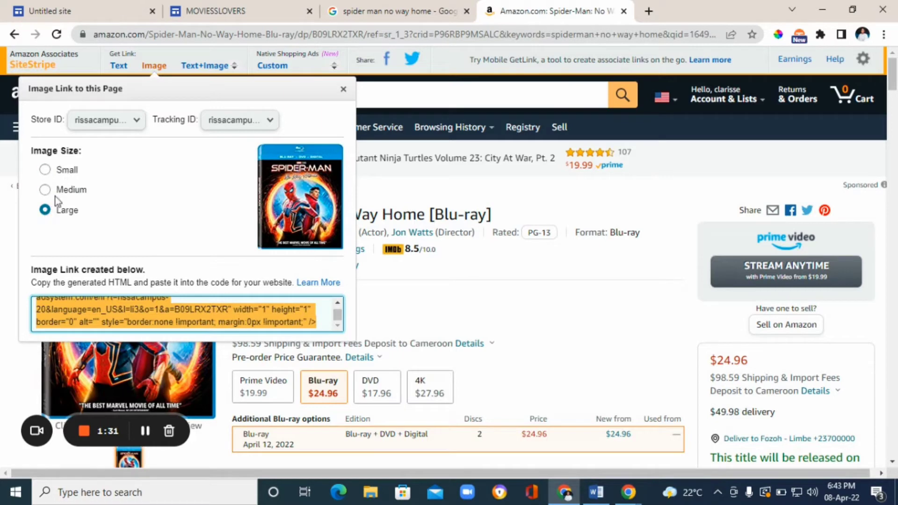
right_click(245, 315)
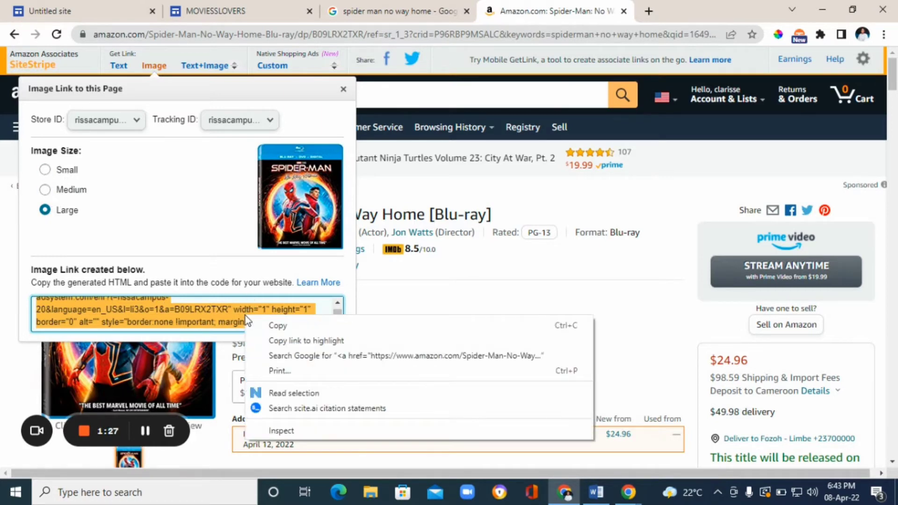
click(296, 327)
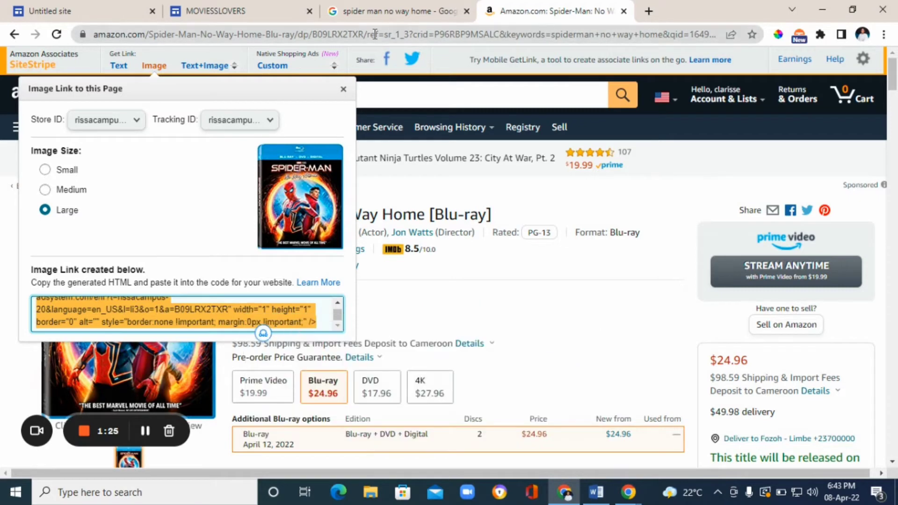
Embed the copied Amazon image-link HTML code in the Untitled site page in Google Sites, adding the linked Blu-ray cover
click(50, 6)
click(192, 254)
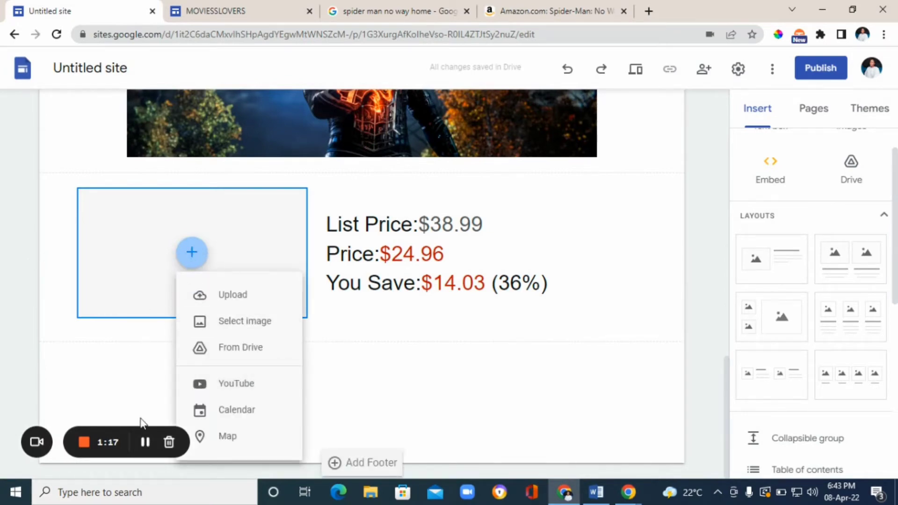
click(524, 234)
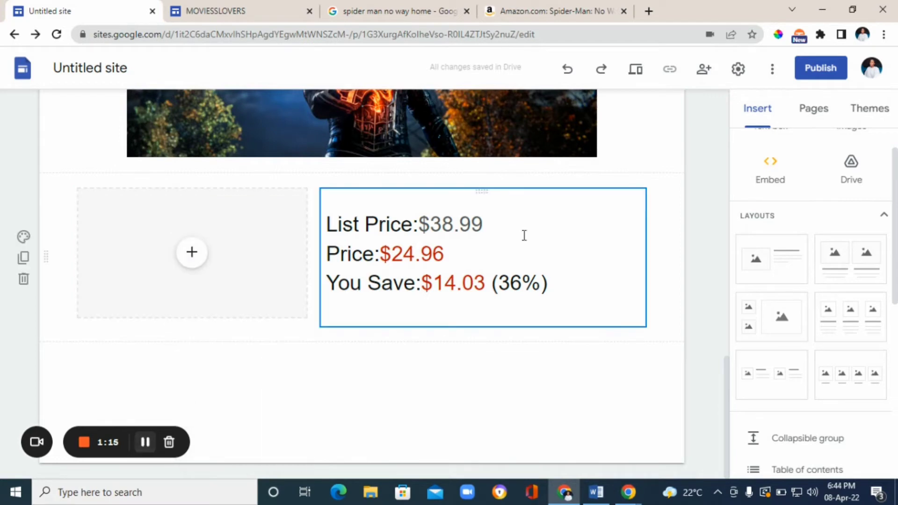
drag(896, 181, 896, 160)
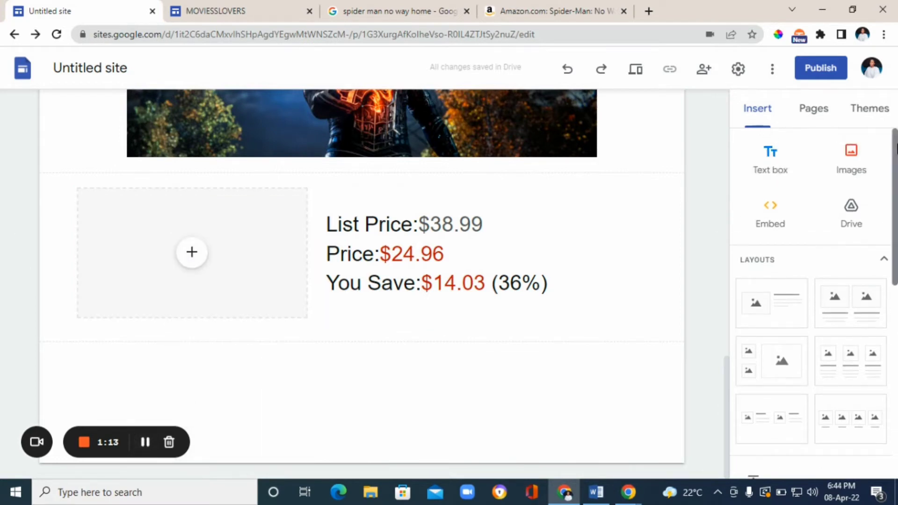
click(775, 209)
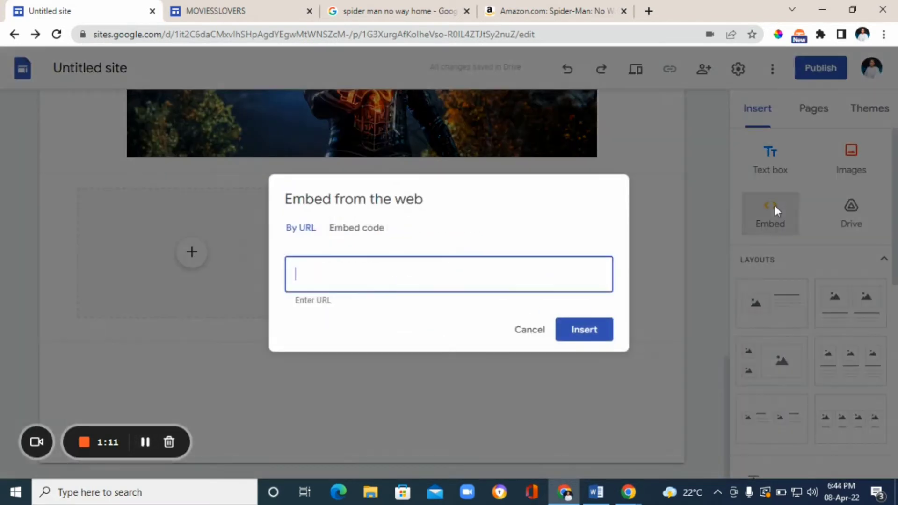
click(369, 236)
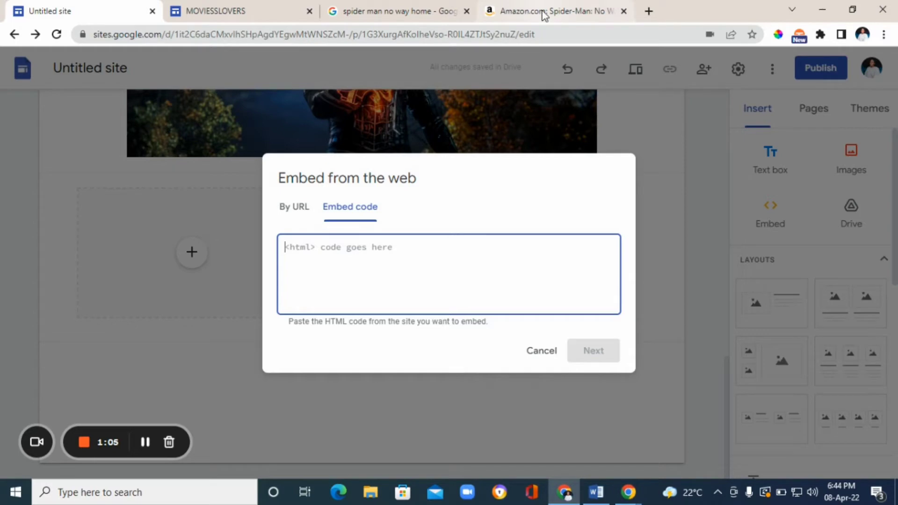
click(580, 11)
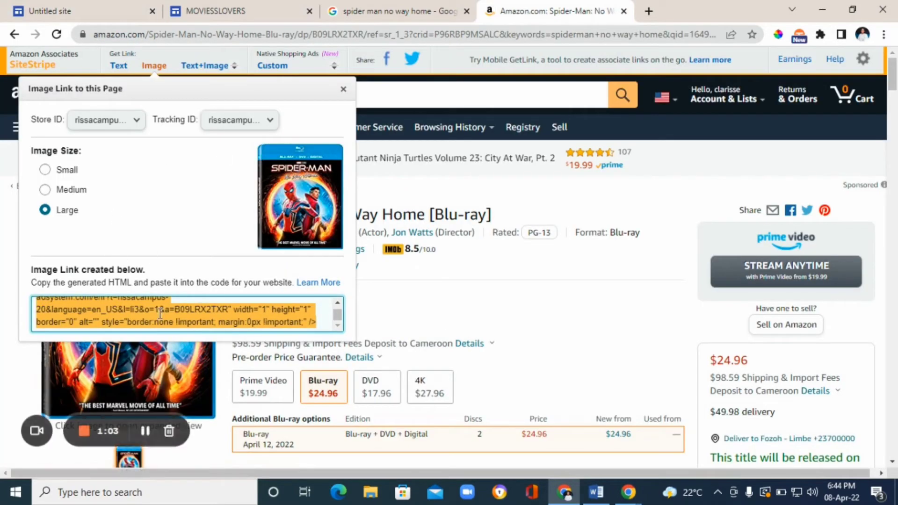
click(100, 4)
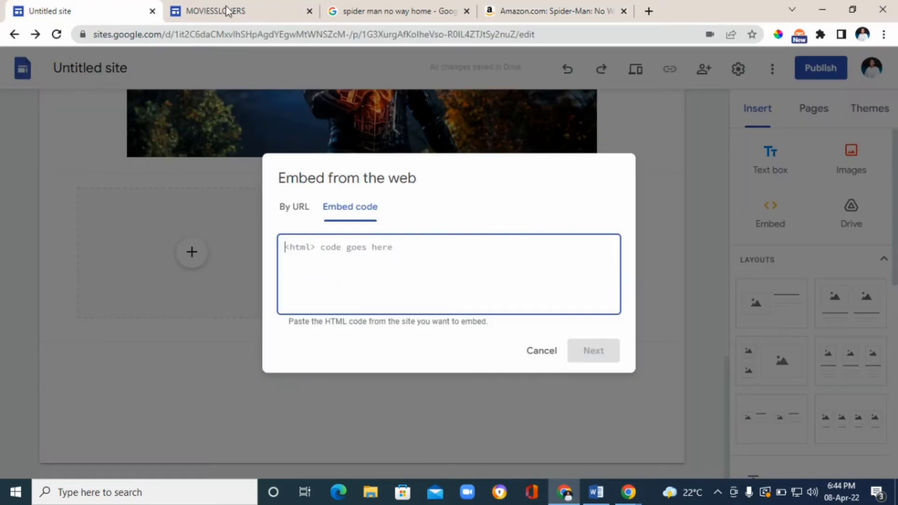
right_click(310, 251)
click(341, 355)
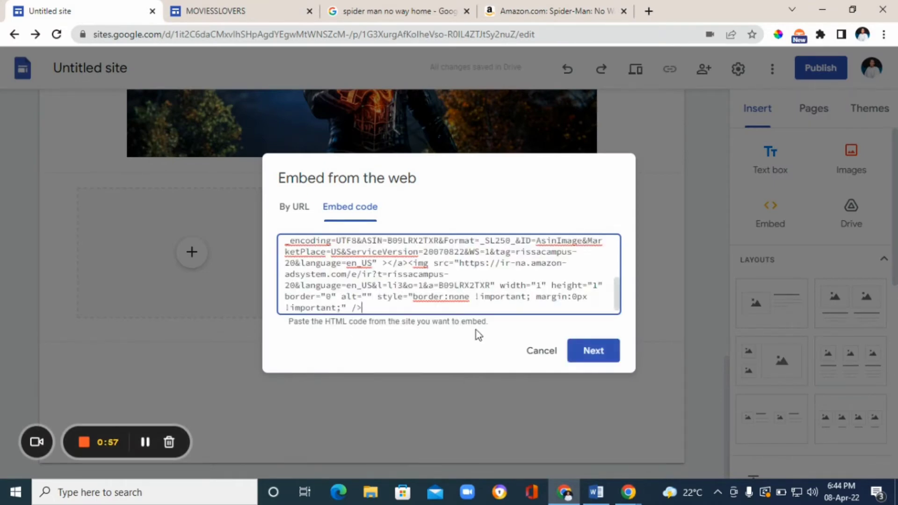
click(598, 355)
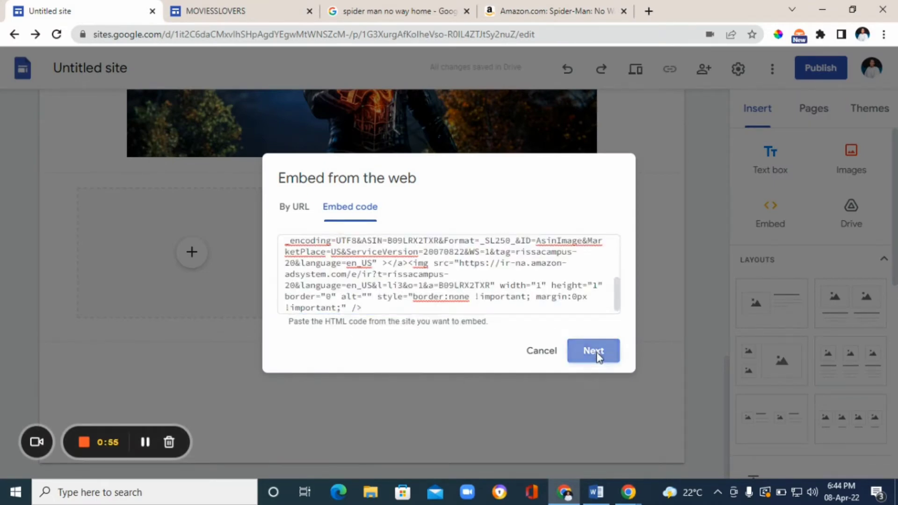
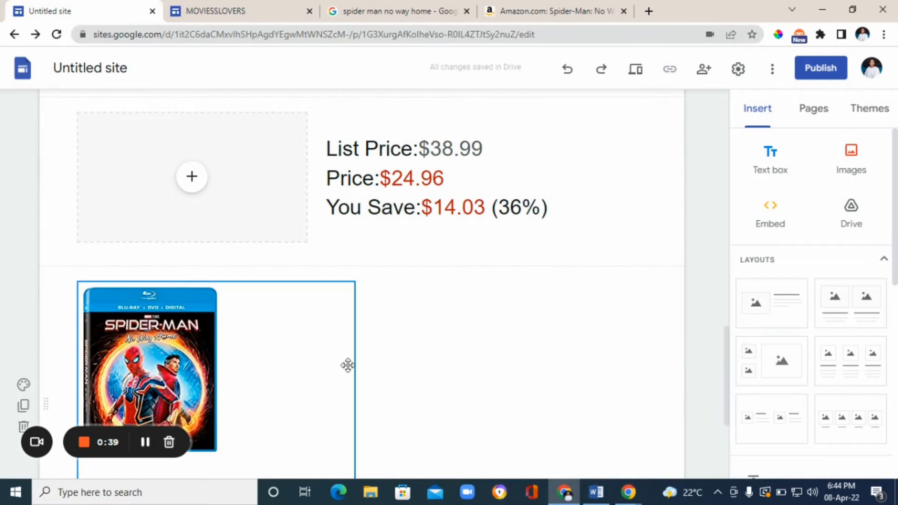
Delete the empty image placeholder beside the pricing lines and move the embedded Blu-ray cover into its place
drag(347, 365, 275, 220)
click(269, 191)
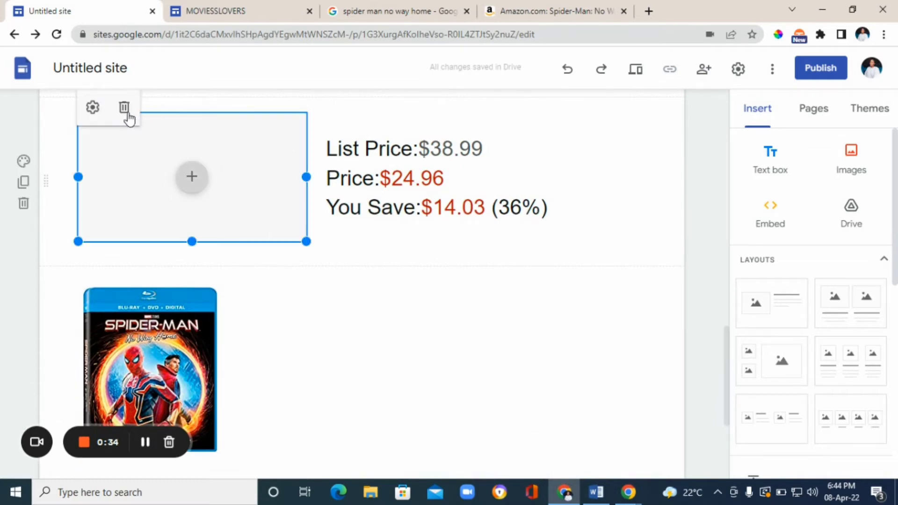
click(124, 107)
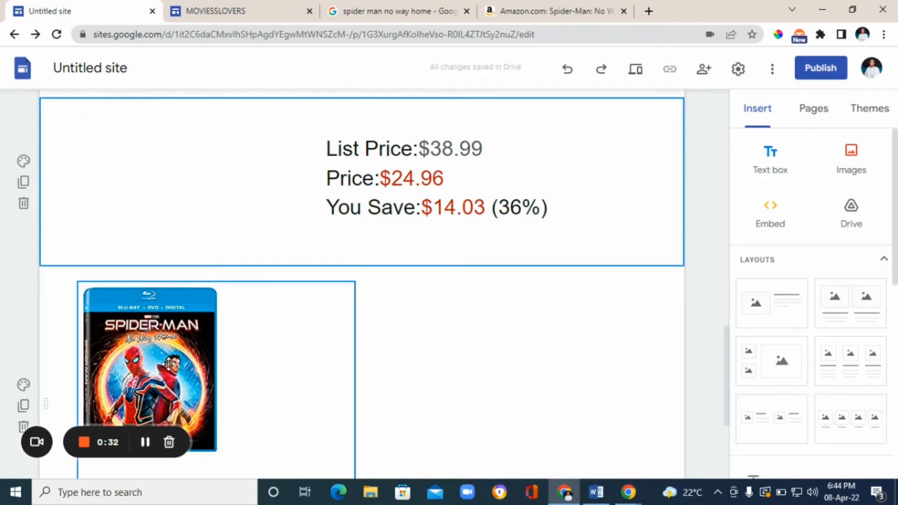
drag(169, 364, 179, 172)
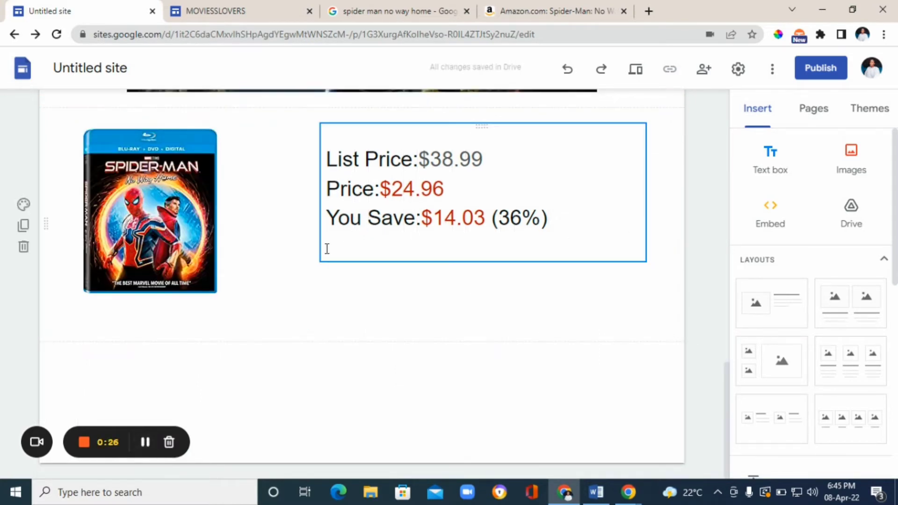
click(145, 442)
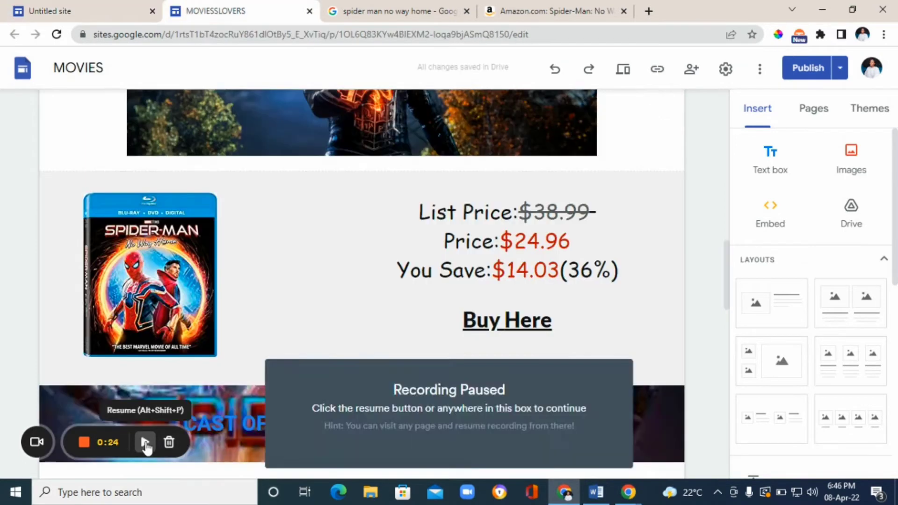
click(144, 442)
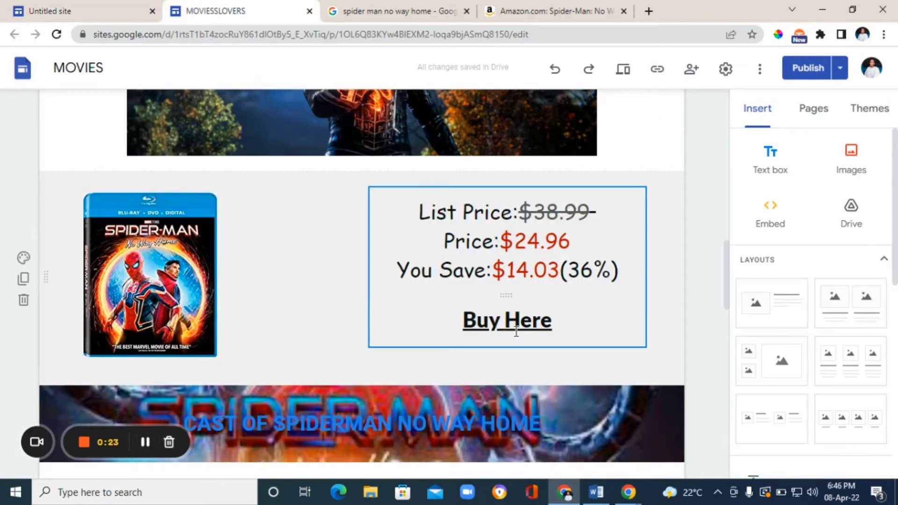
click(114, 7)
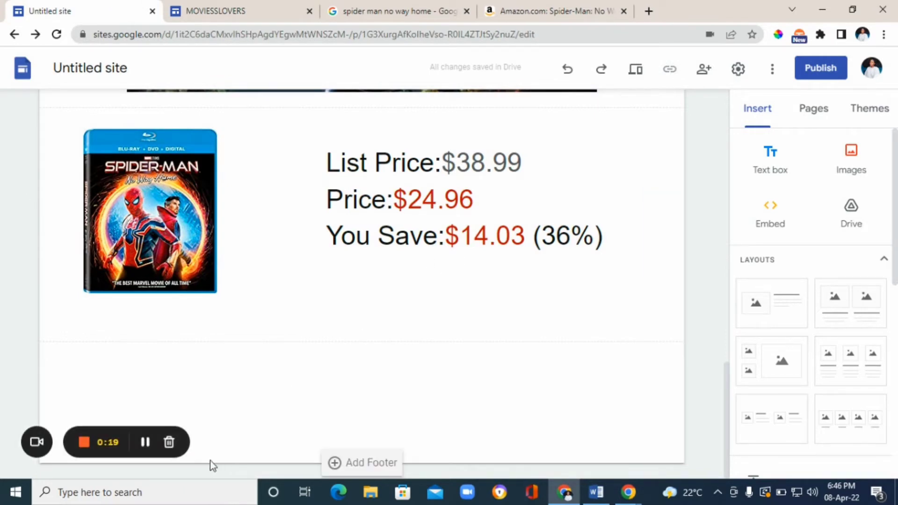
click(142, 444)
click(143, 444)
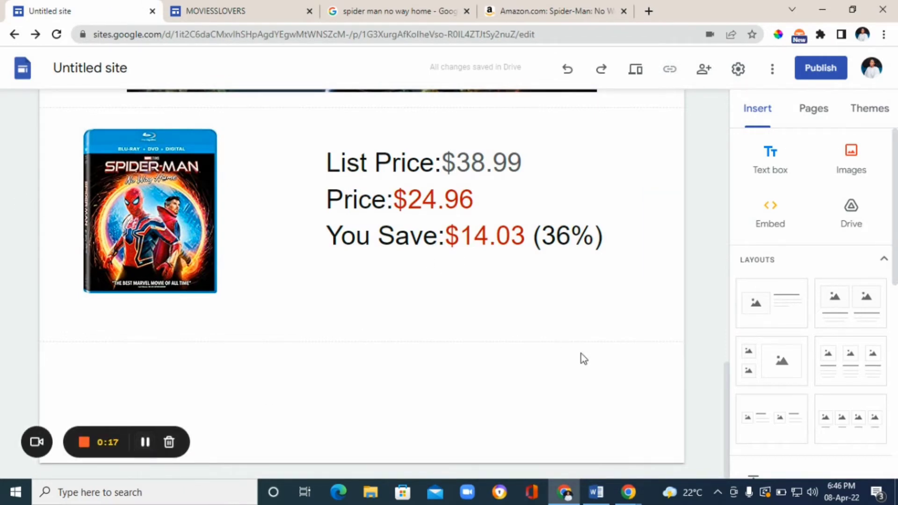
Start inserting a button on the Untitled site page and name it "Buy Here"
drag(895, 232, 896, 415)
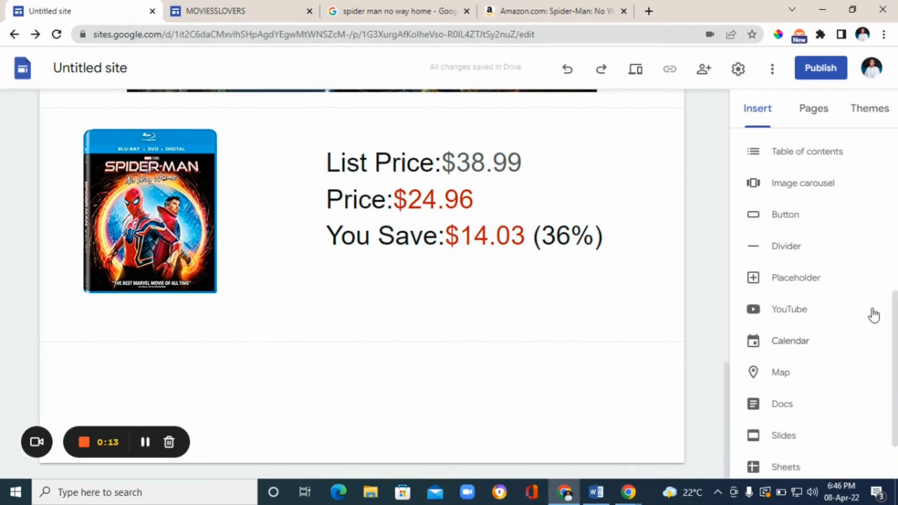
click(786, 215)
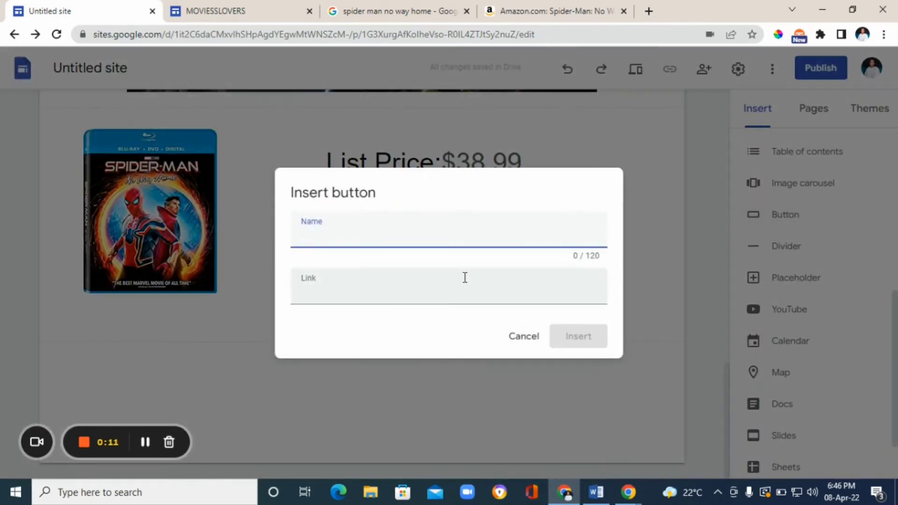
click(145, 442)
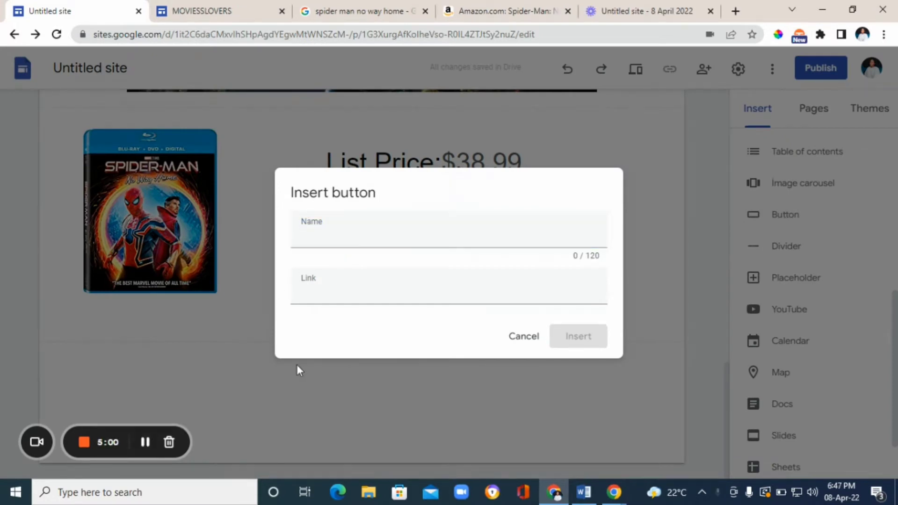
click(344, 226)
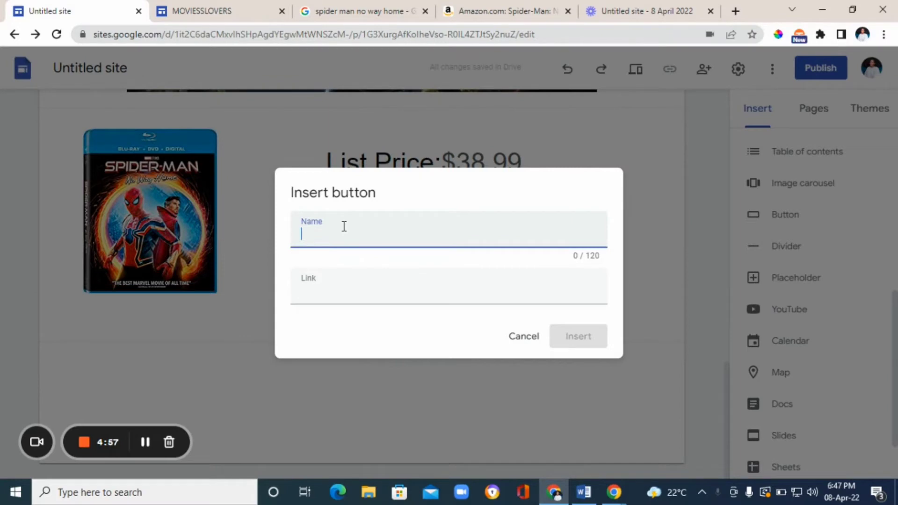
click(145, 442)
text(Buy Here)
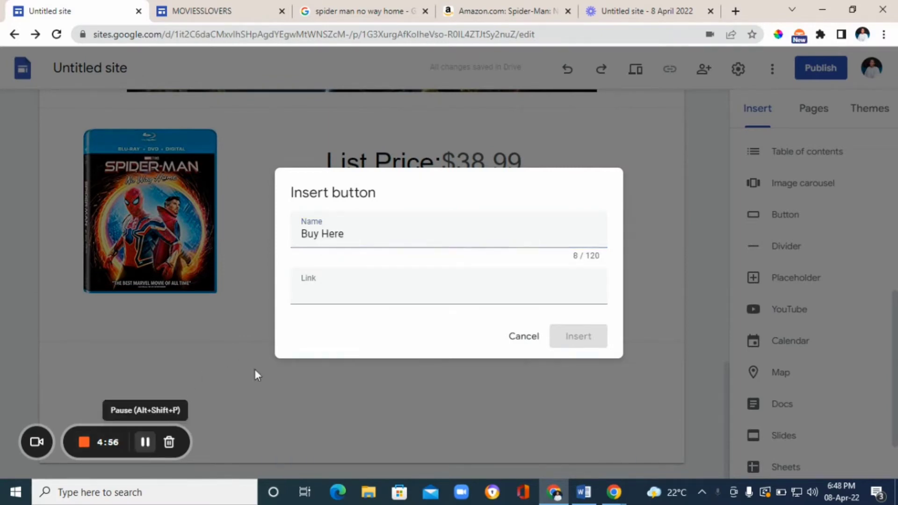
click(340, 283)
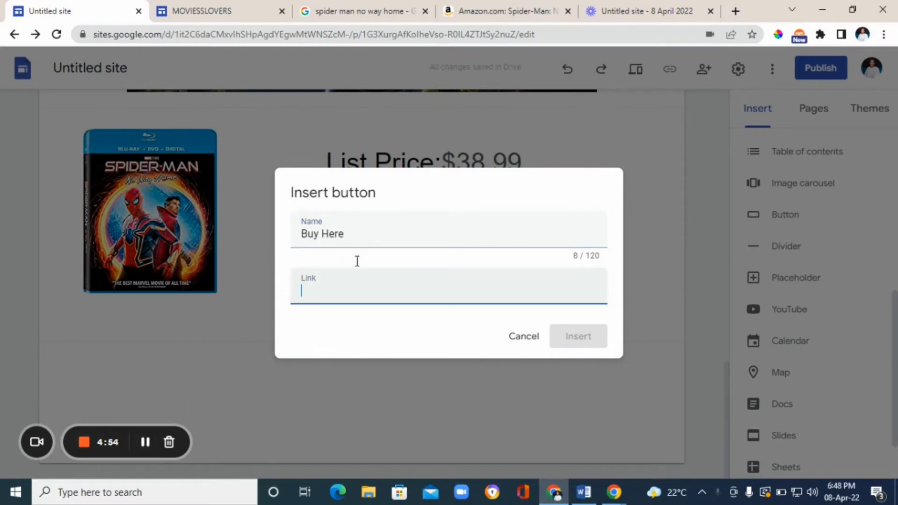
On the Amazon product page, generate a short text affiliate link with SiteStripe and copy it
click(485, 12)
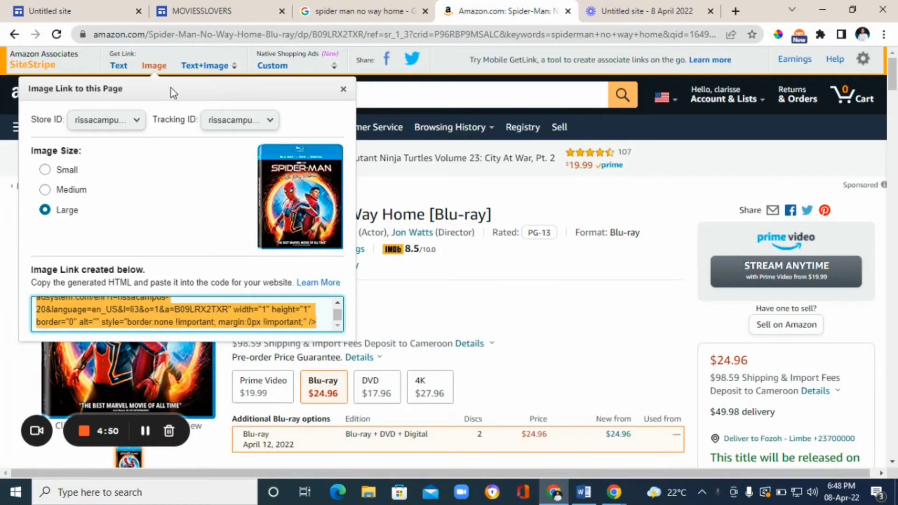
click(121, 65)
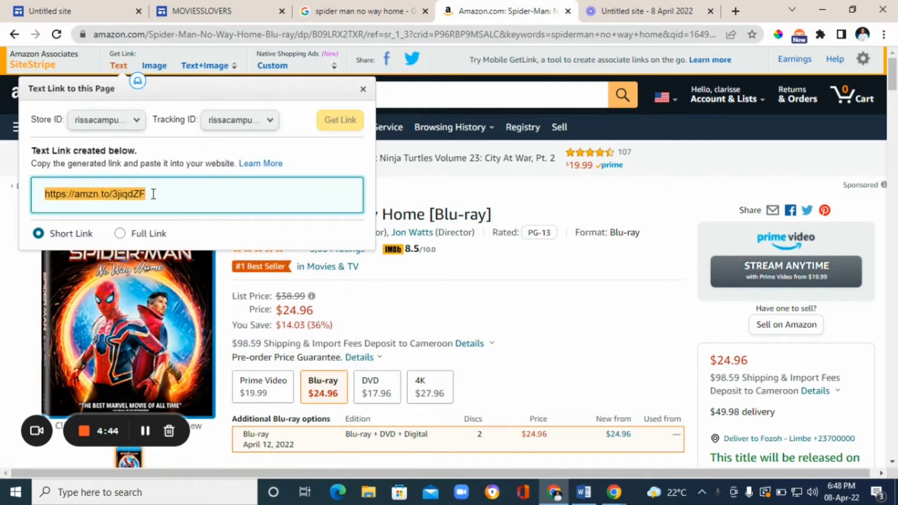
right_click(130, 194)
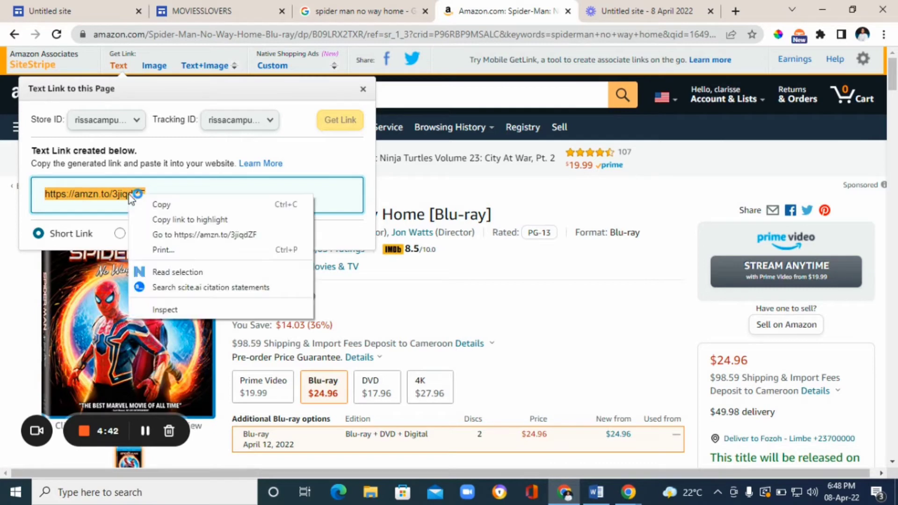
click(174, 204)
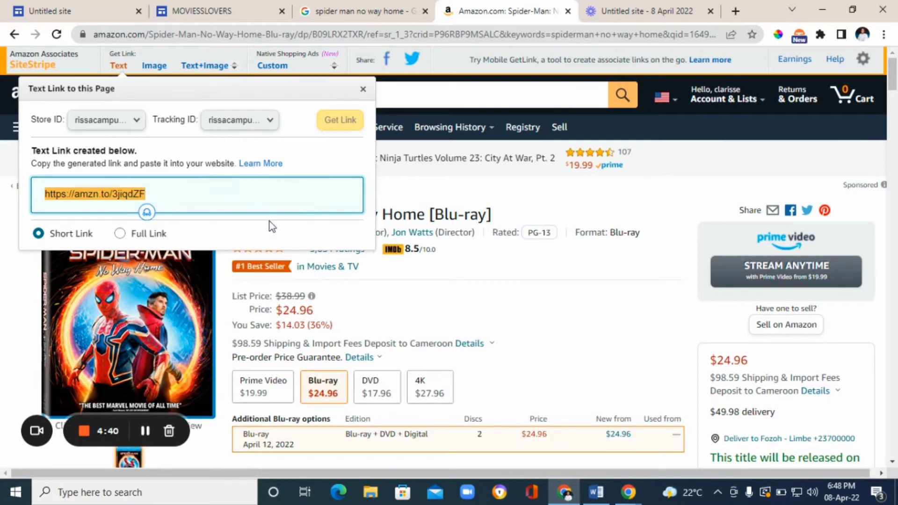
click(58, 20)
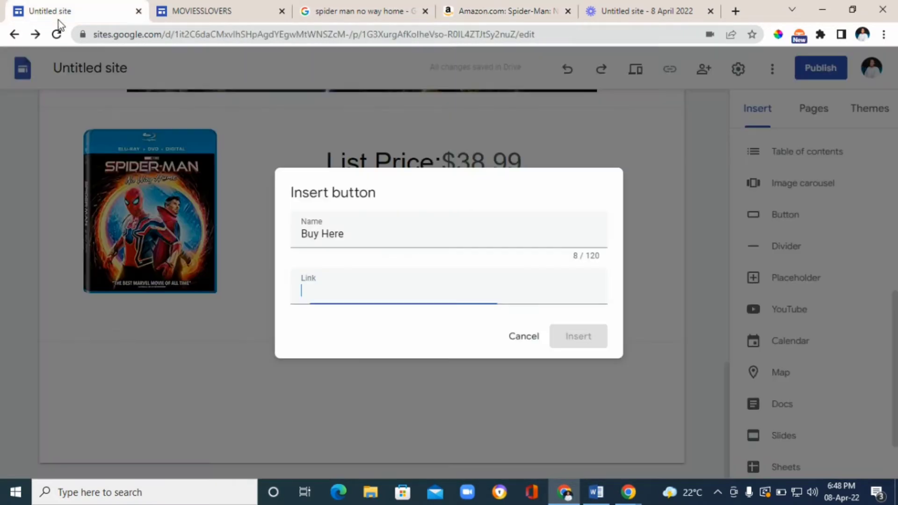
right_click(310, 290)
click(370, 188)
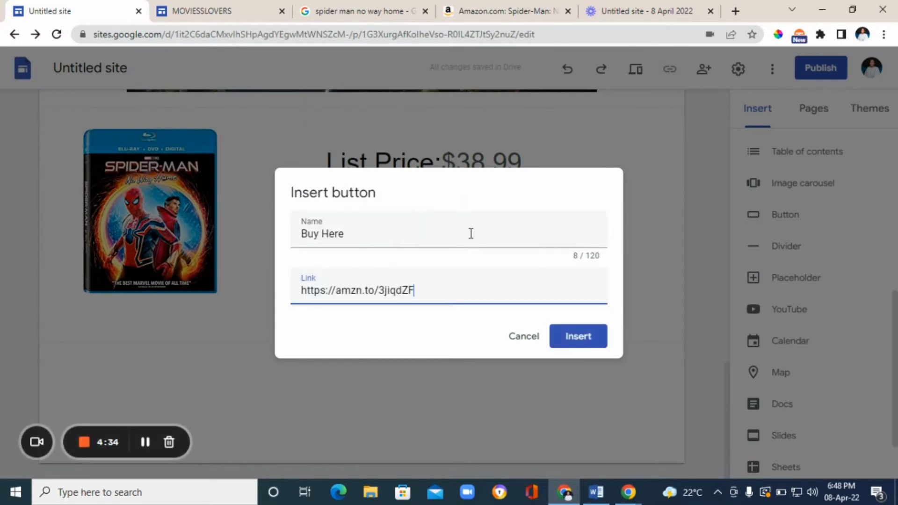
click(580, 337)
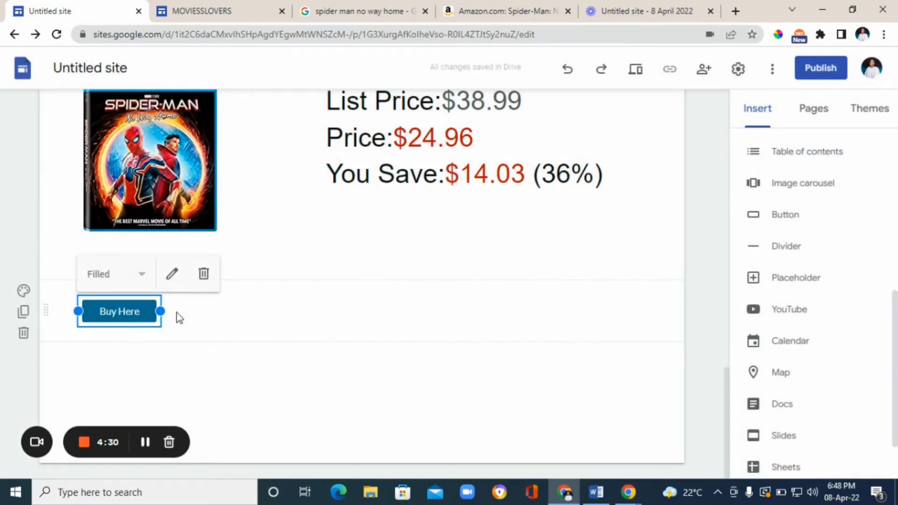
Place the Buy Here button directly beneath the pricing lines, then review its name and link settings and keep them
drag(161, 310, 209, 320)
drag(151, 304, 434, 207)
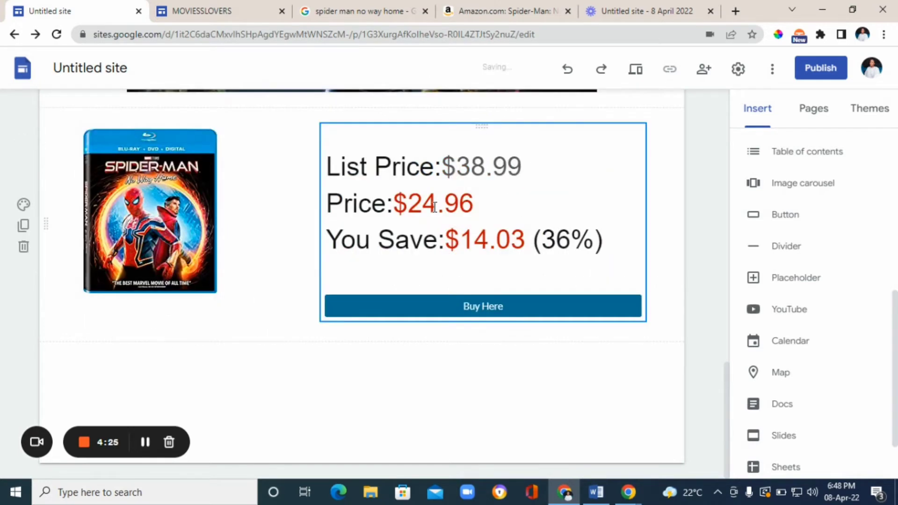
click(475, 303)
double_click(498, 310)
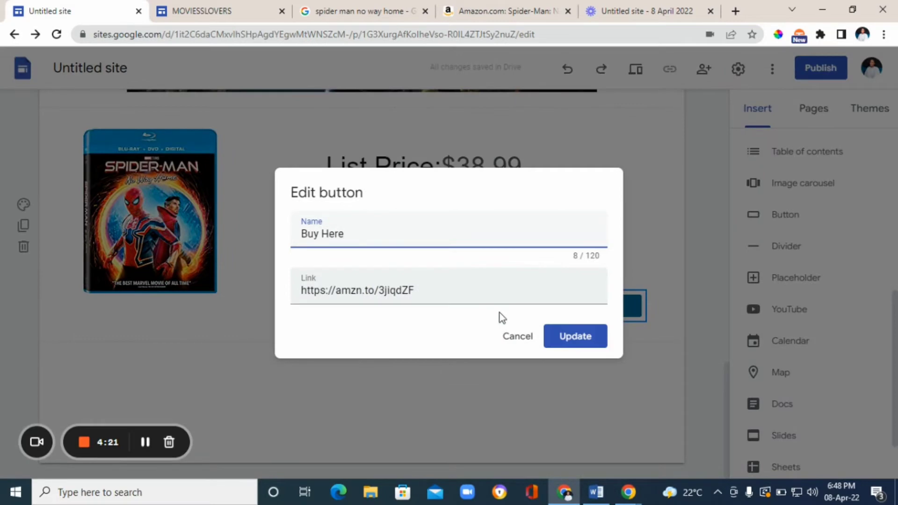
click(562, 339)
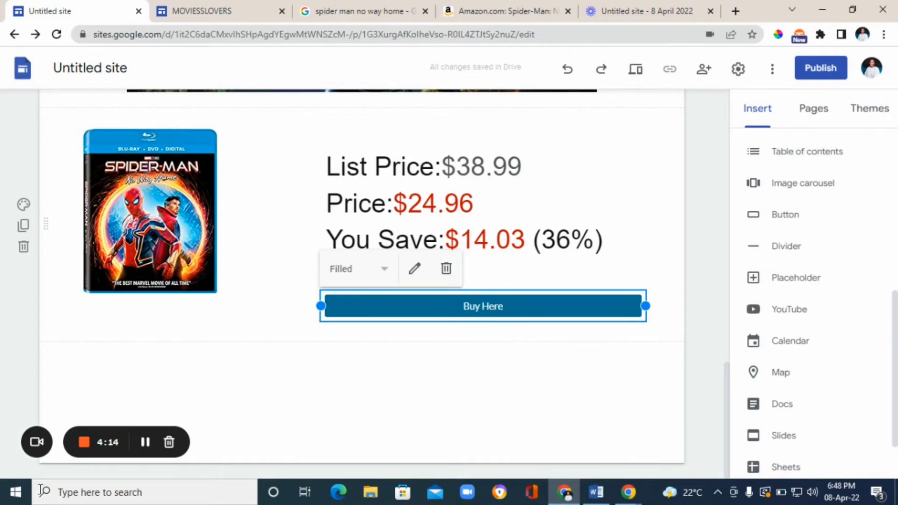
Apply strikethrough to the $38.99 list price in the pricing text
click(497, 190)
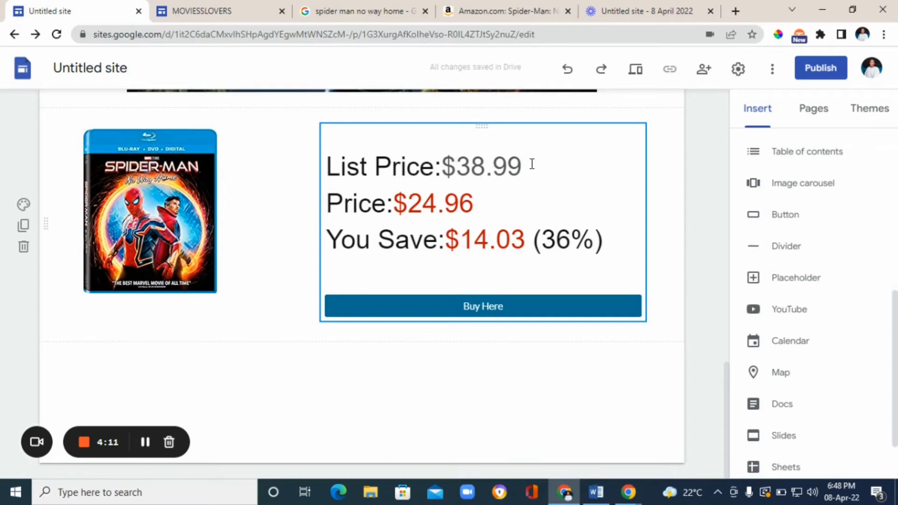
drag(524, 165, 443, 163)
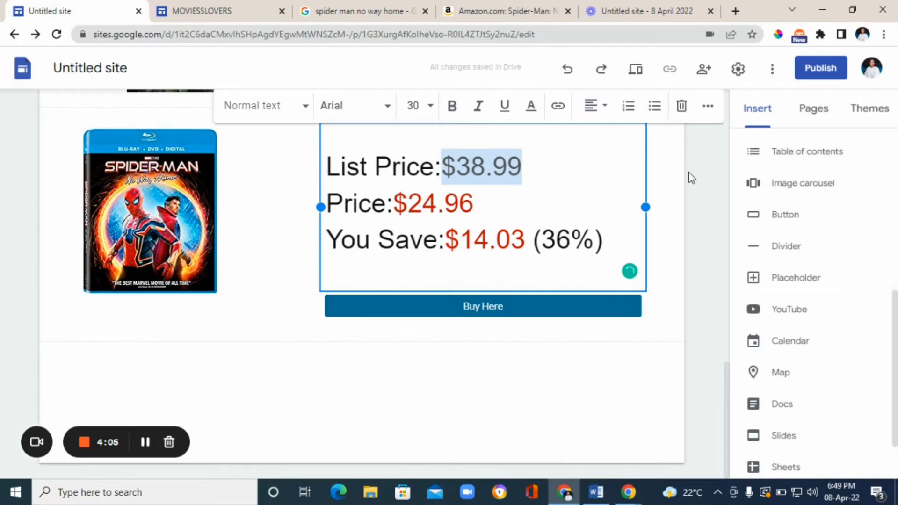
click(709, 108)
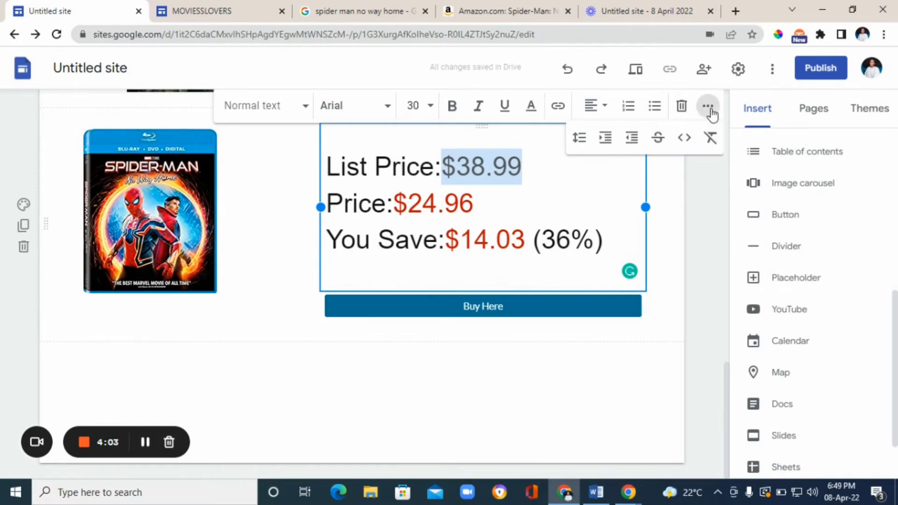
click(658, 141)
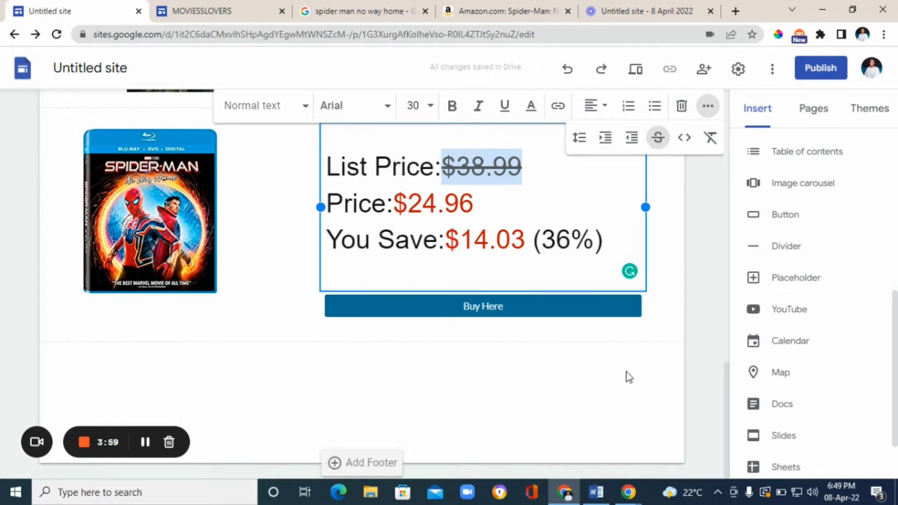
click(632, 334)
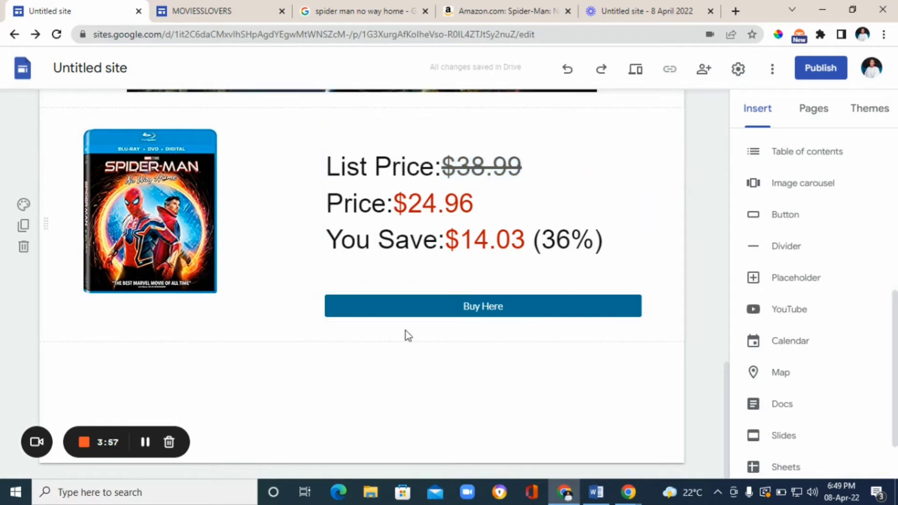
Check the cast banner on the reference MOVIES site, and add an empty text box beneath the Buy Here section of the Untitled site
click(145, 442)
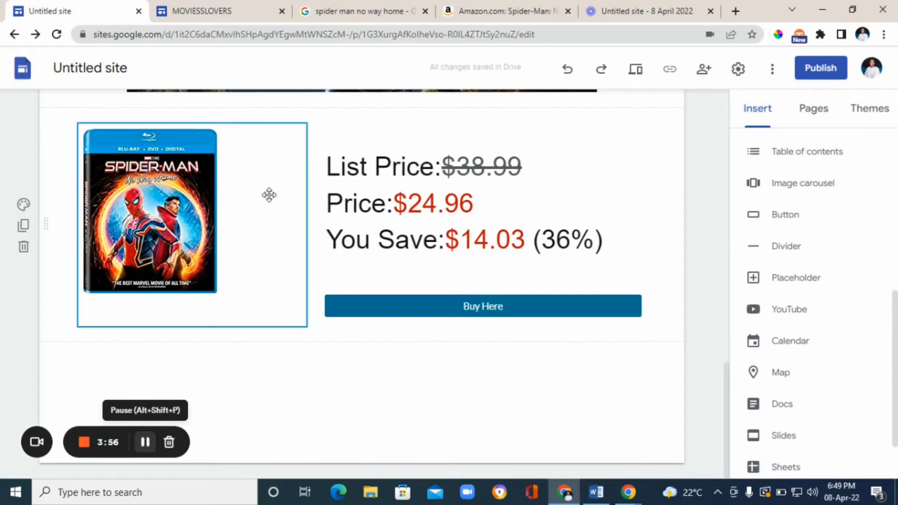
click(208, 10)
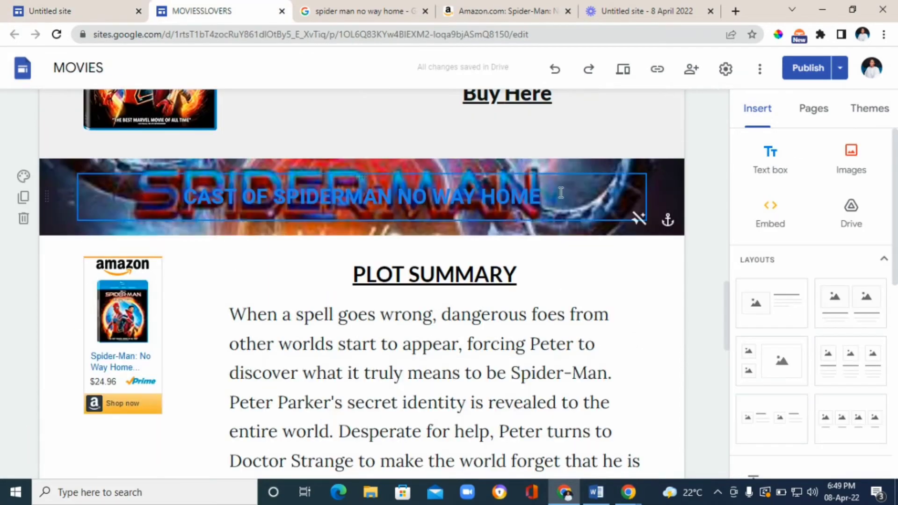
click(705, 301)
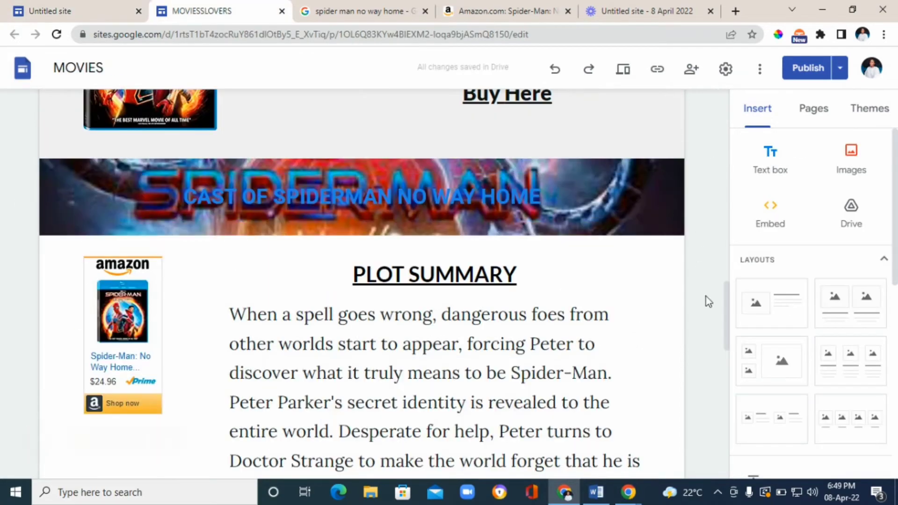
mouse_move(725, 299)
mouse_down()
mouse_move(726, 274)
mouse_move(726, 313)
mouse_up()
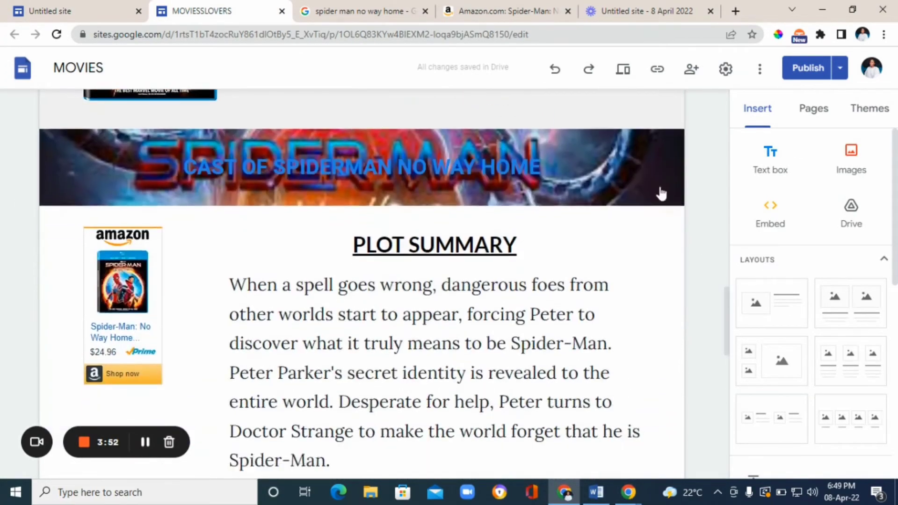
click(49, 7)
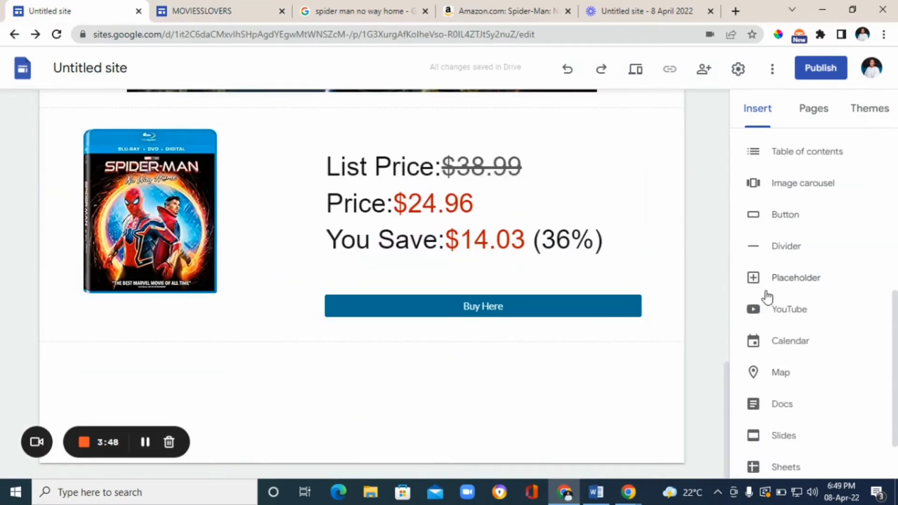
drag(897, 346, 897, 166)
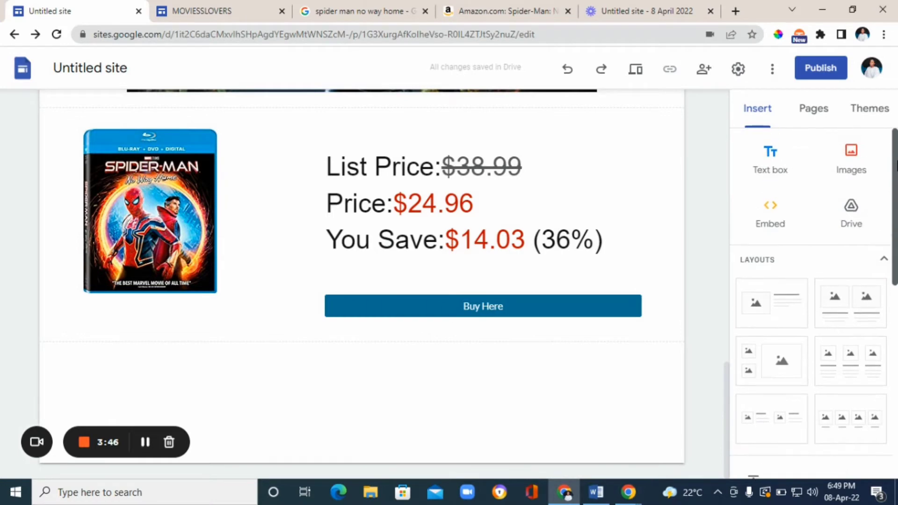
click(768, 168)
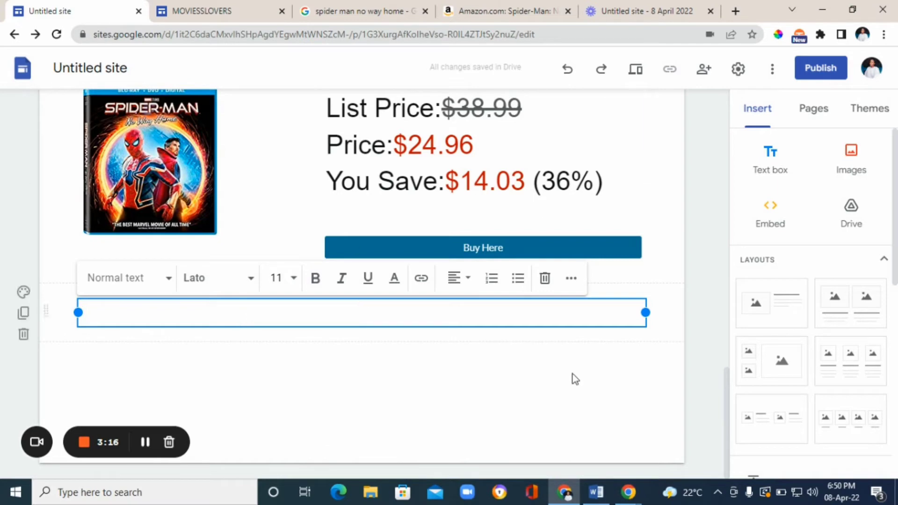
Start choosing a background image by URL for the new text box's section
click(25, 294)
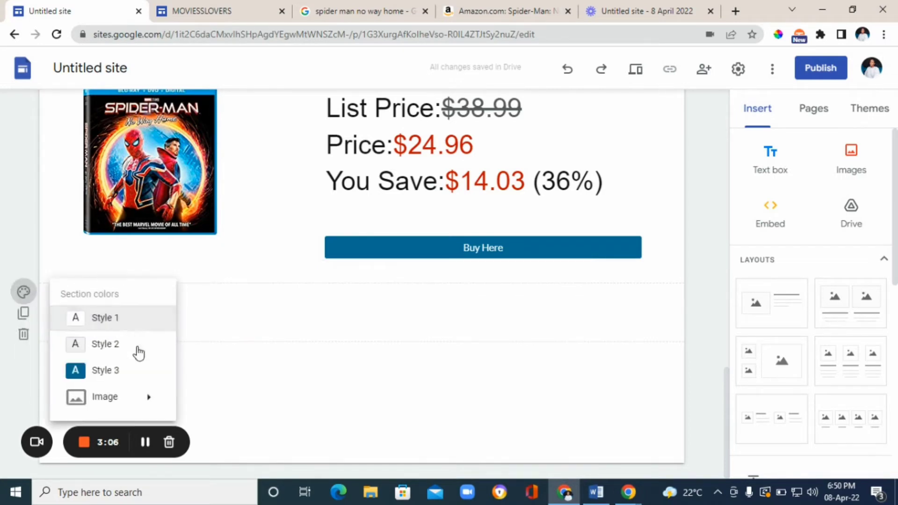
mouse_move(109, 407)
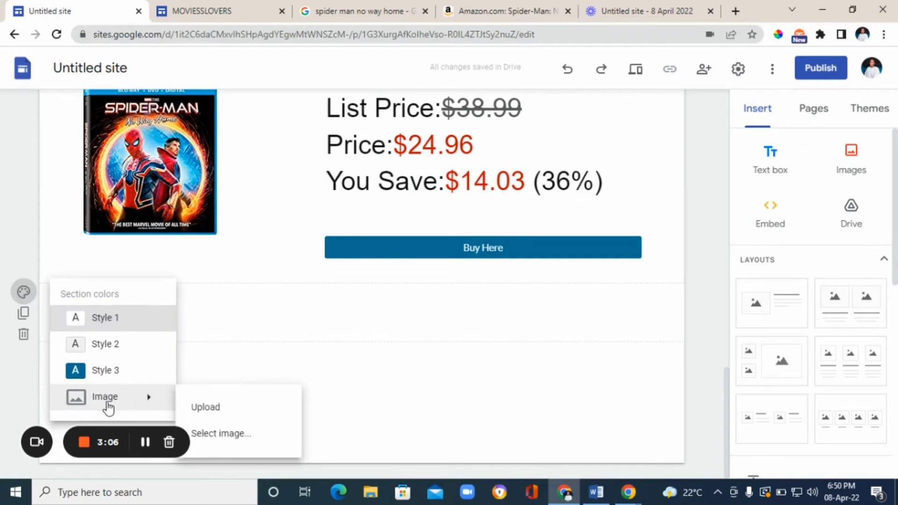
click(225, 434)
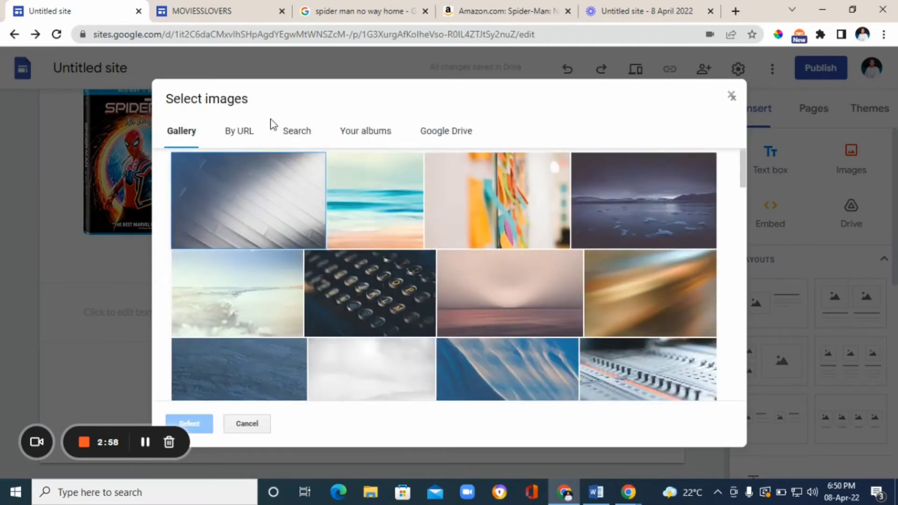
click(247, 133)
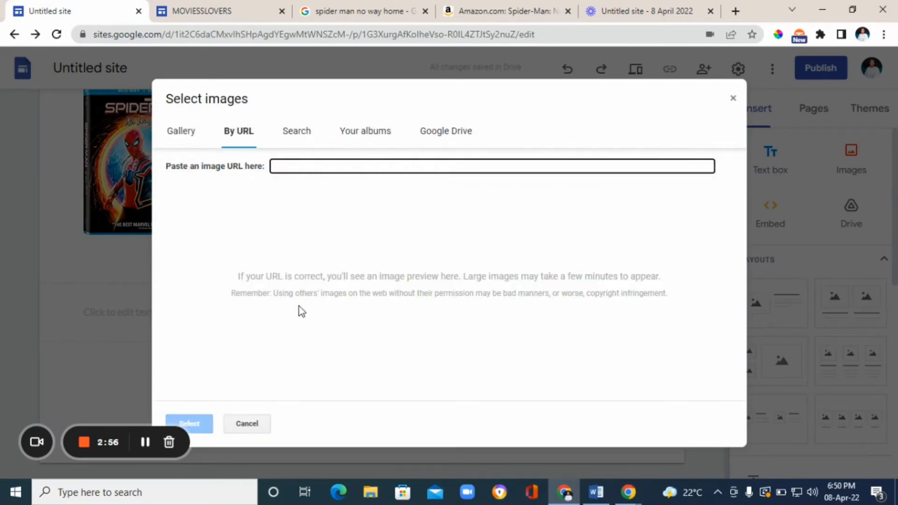
In the Google Images results, copy the image address of the FilmAffinity Spider-Man: No Way Home poster
click(145, 442)
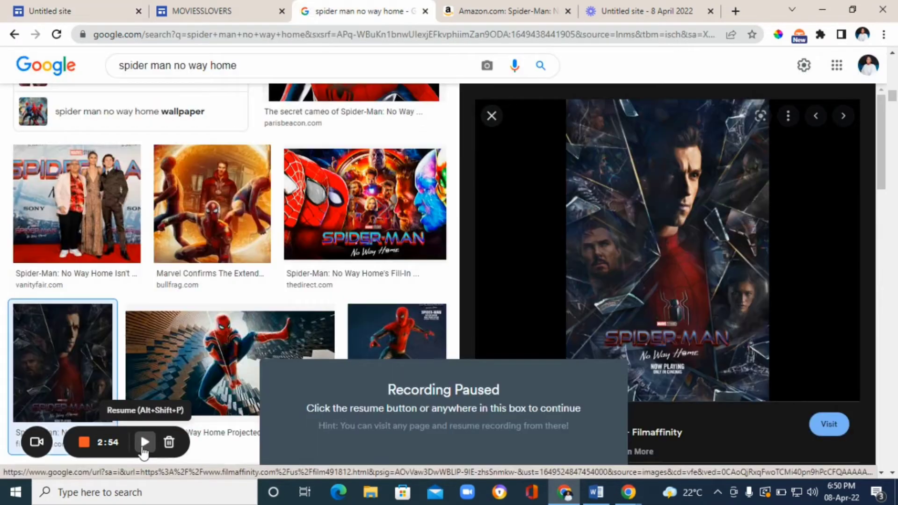
click(145, 442)
right_click(715, 315)
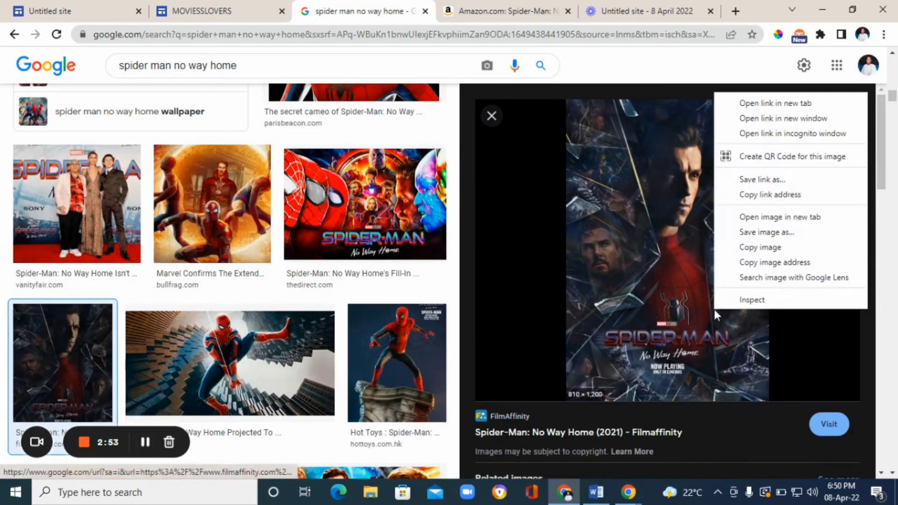
click(771, 249)
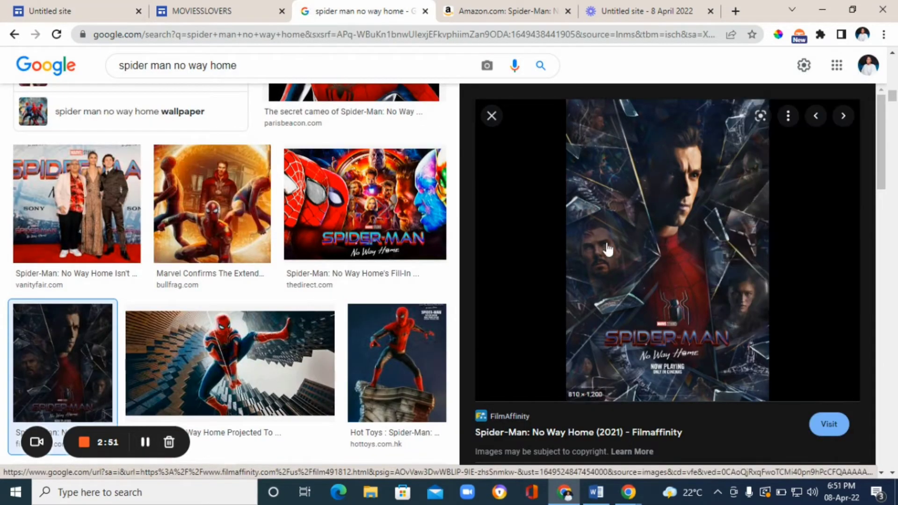
click(94, 8)
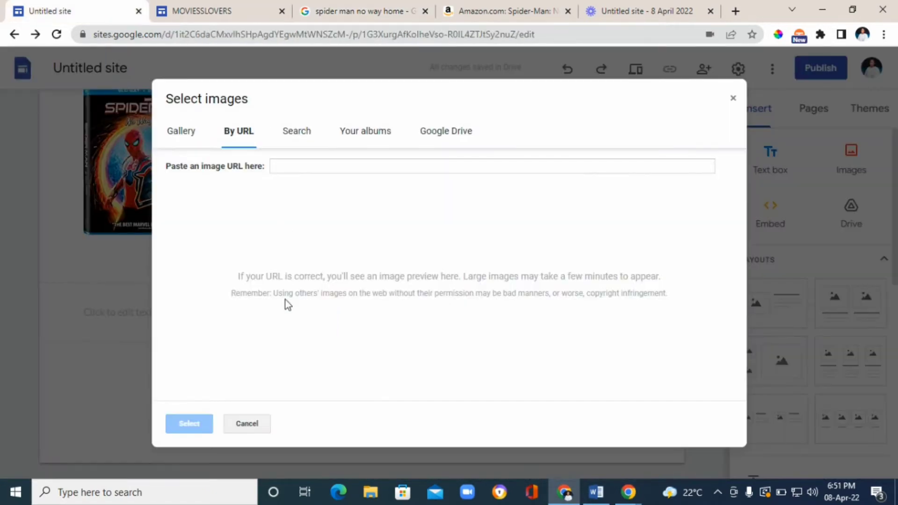
click(296, 165)
right_click(299, 171)
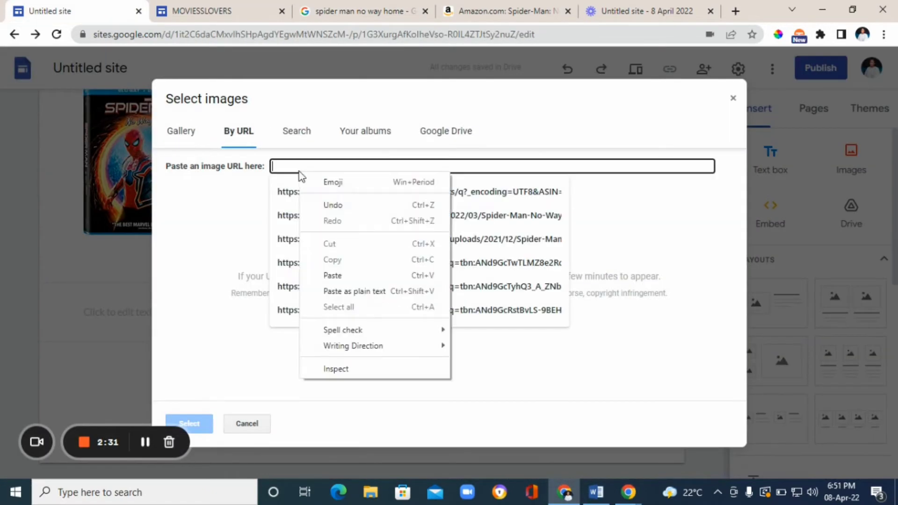
click(334, 275)
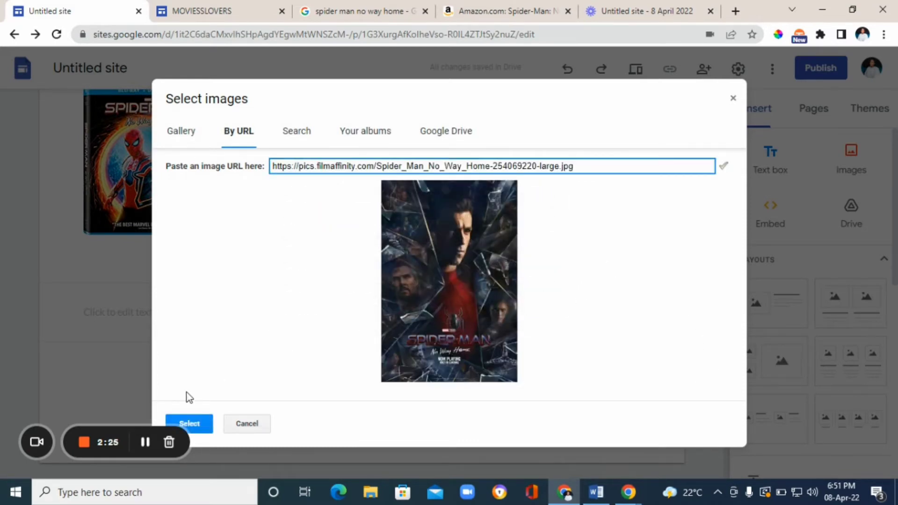
click(190, 424)
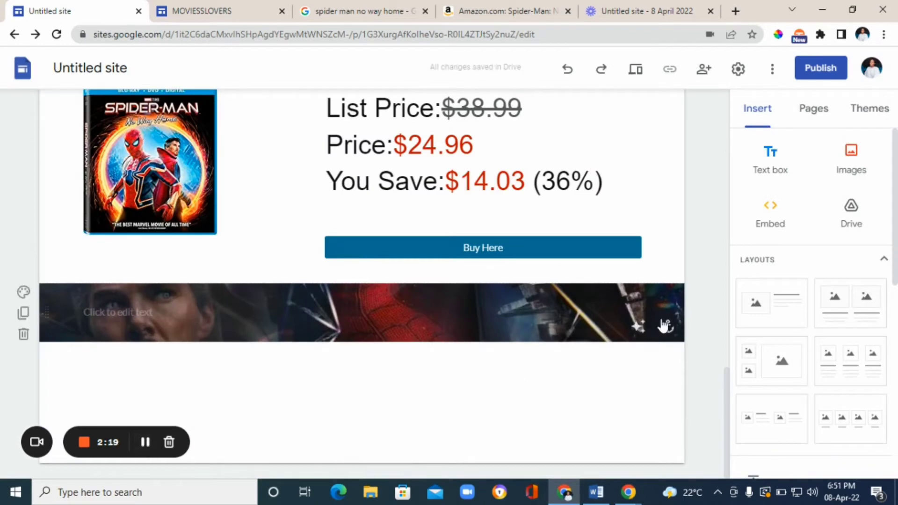
Copy the heading "CAST OF SPIDERMAN NO WAY HOME" from the banner on the MOVIES site
click(139, 313)
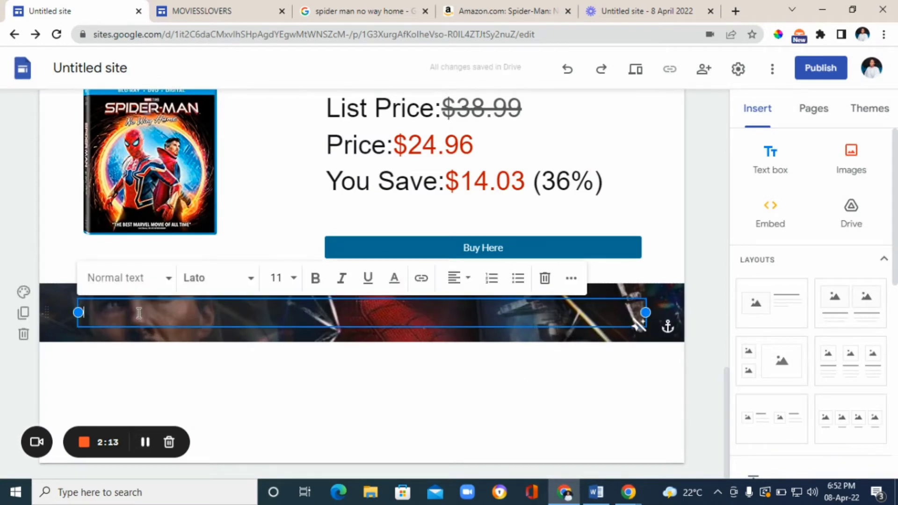
click(145, 442)
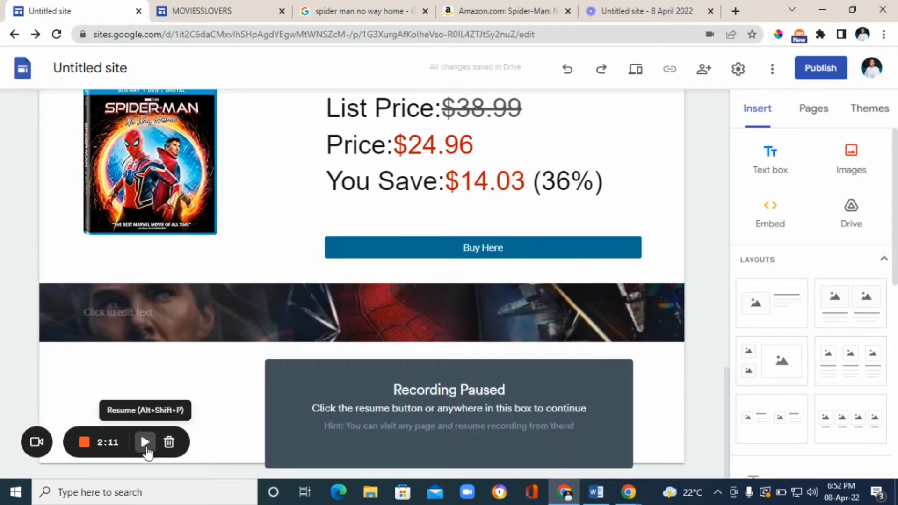
click(145, 442)
click(209, 144)
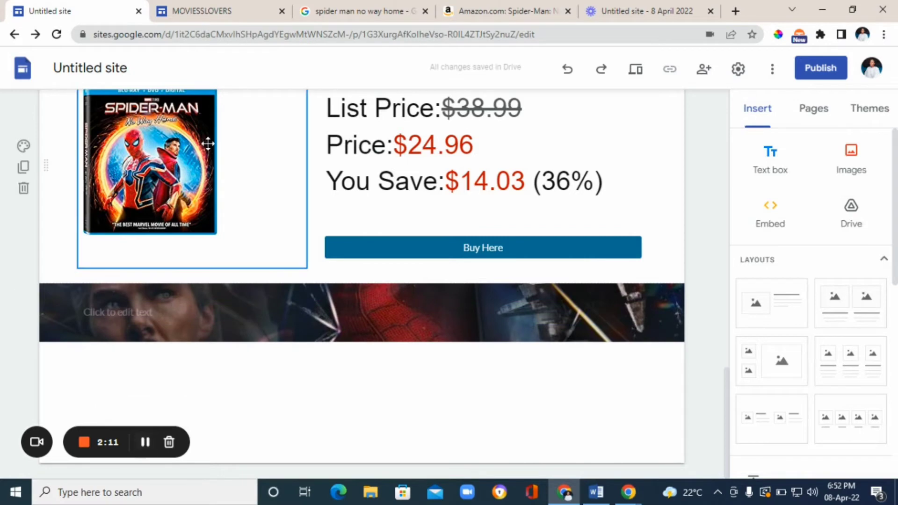
click(232, 4)
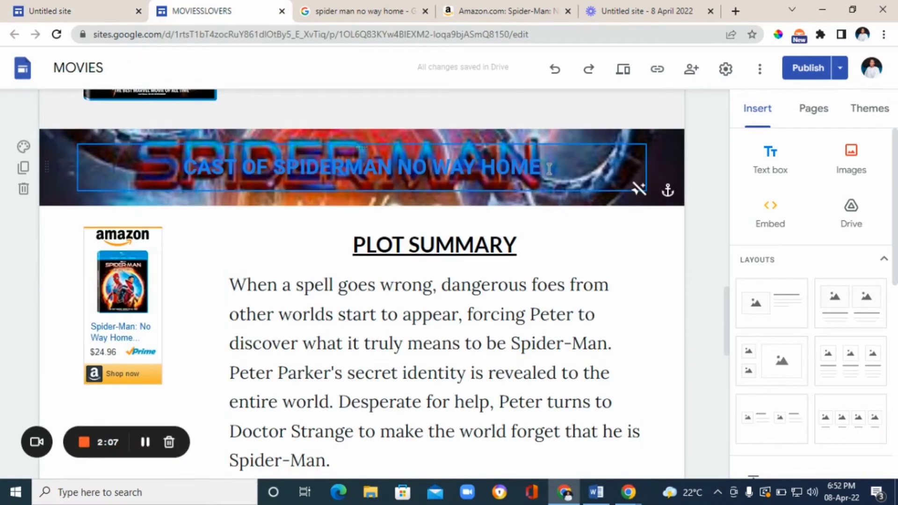
drag(546, 168, 157, 167)
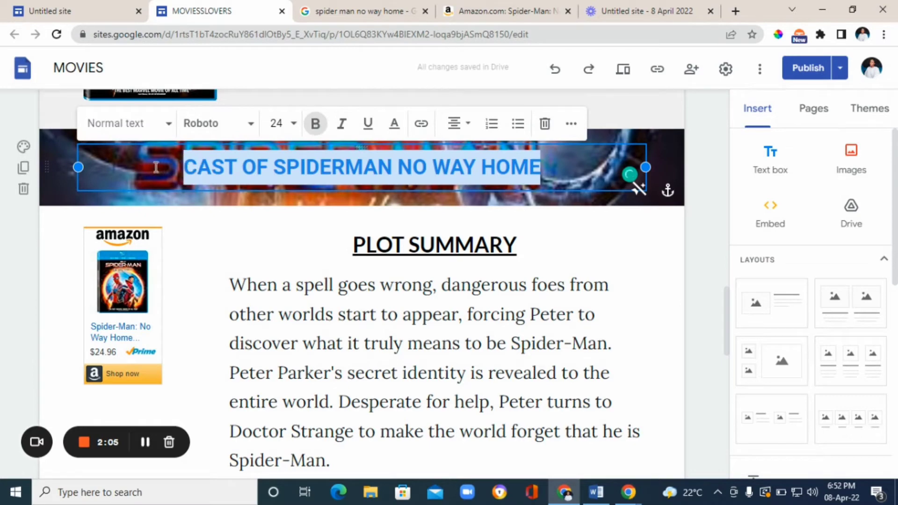
right_click(256, 174)
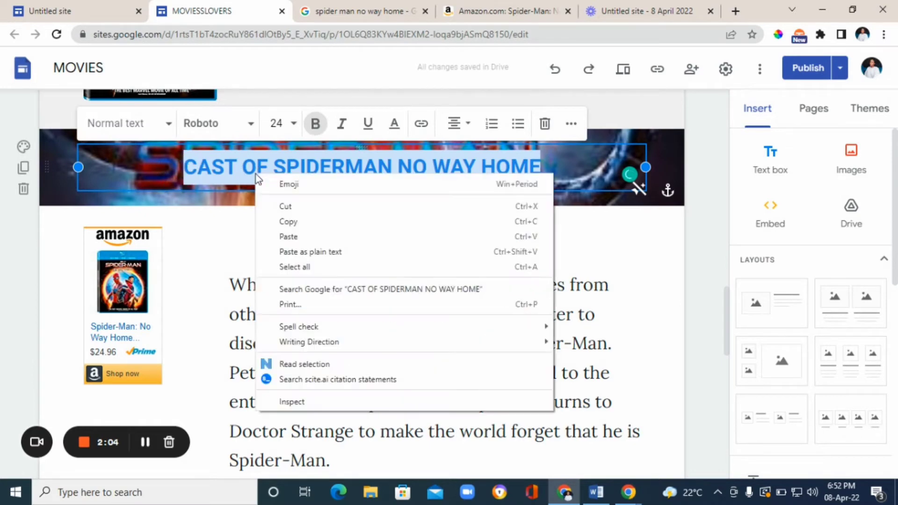
click(294, 221)
Paste the cast heading with its formatting into the Untitled site's empty banner text box, and return to the MOVIES site
click(124, 10)
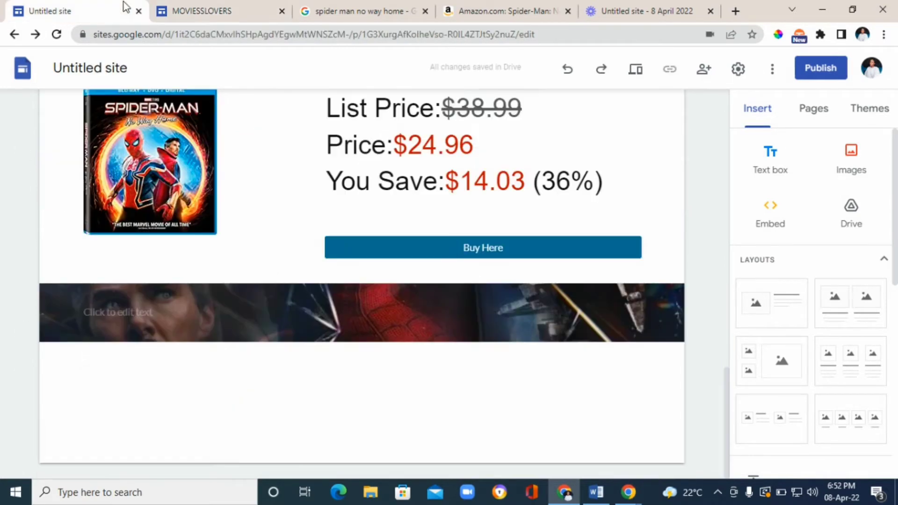
click(124, 314)
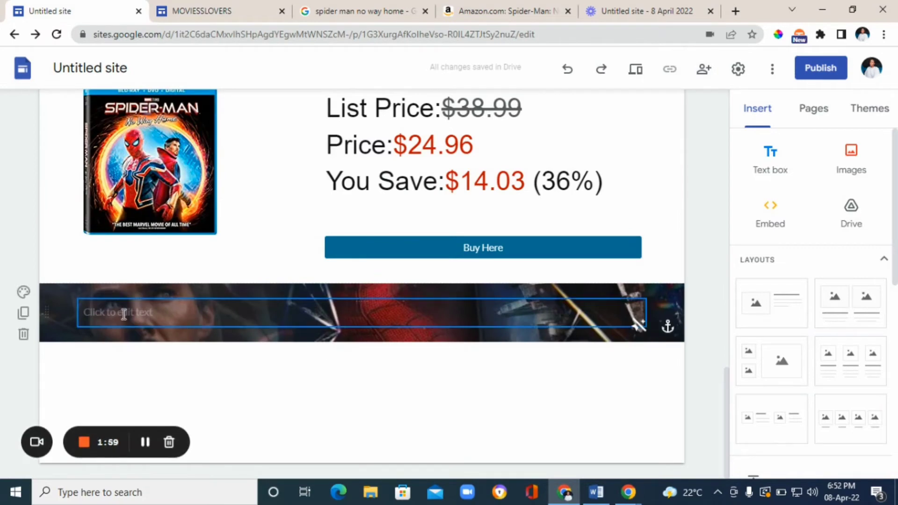
right_click(124, 314)
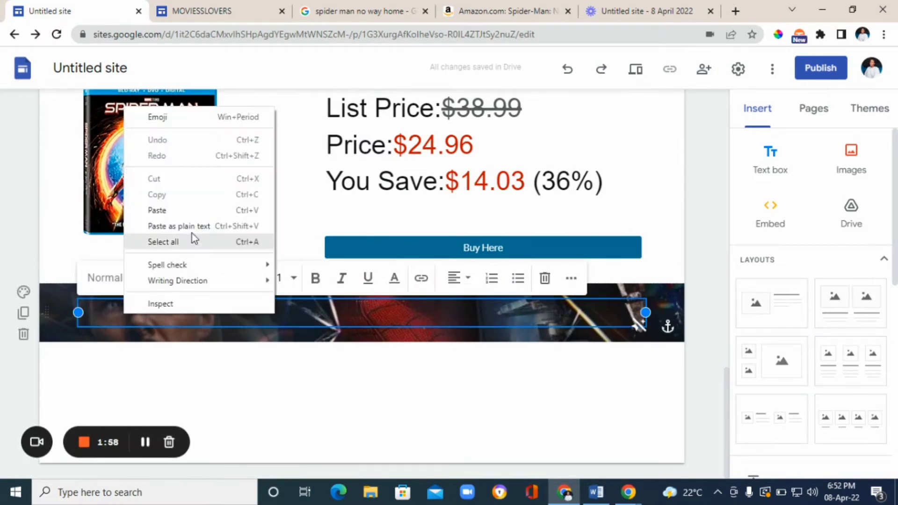
click(189, 210)
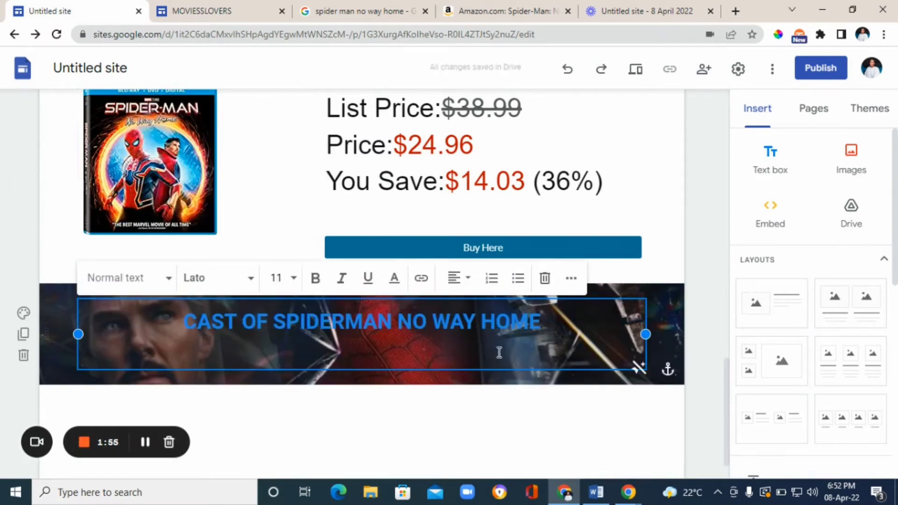
drag(728, 403, 729, 439)
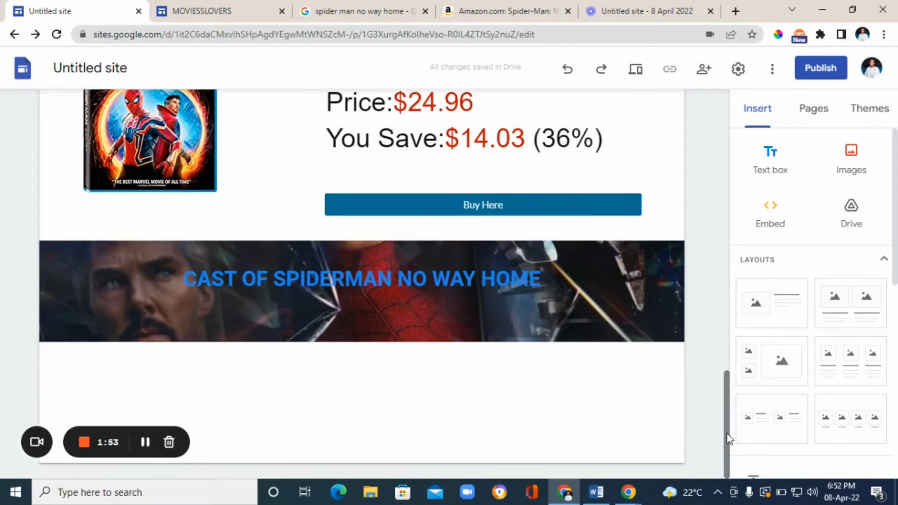
key(ctrl+Tab)
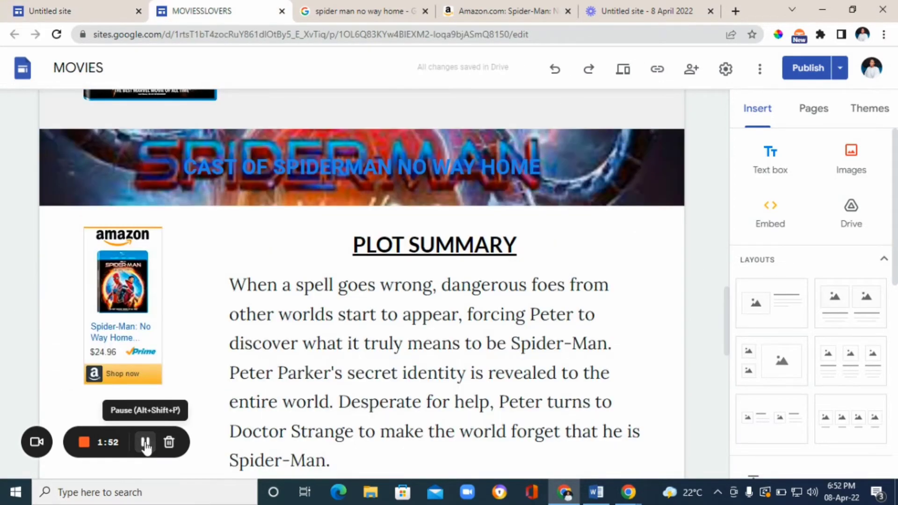
Check the plot summary section on the MOVIES site, and open an HTML code embed on the Untitled site
drag(728, 328, 728, 340)
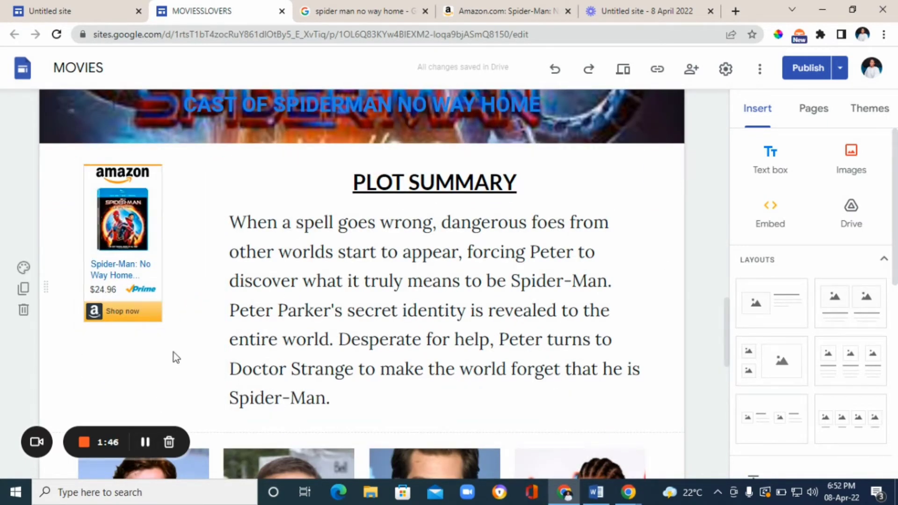
click(46, 6)
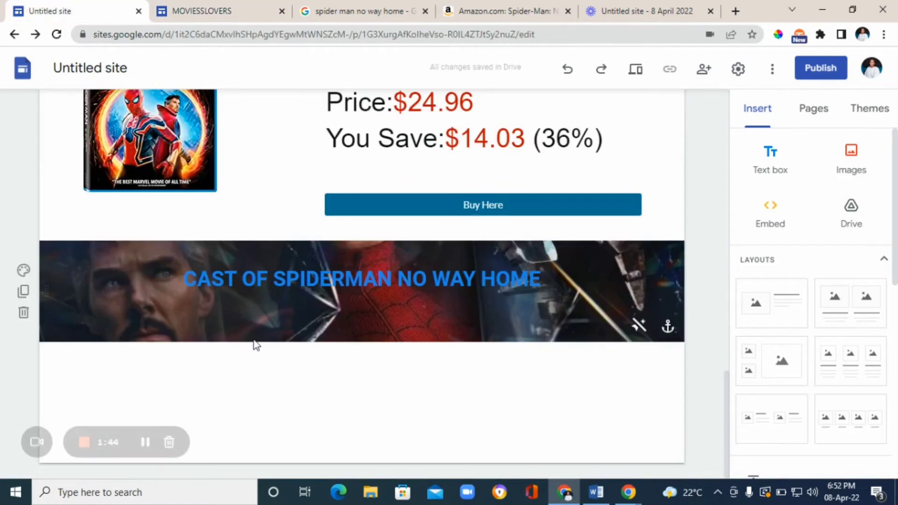
click(778, 220)
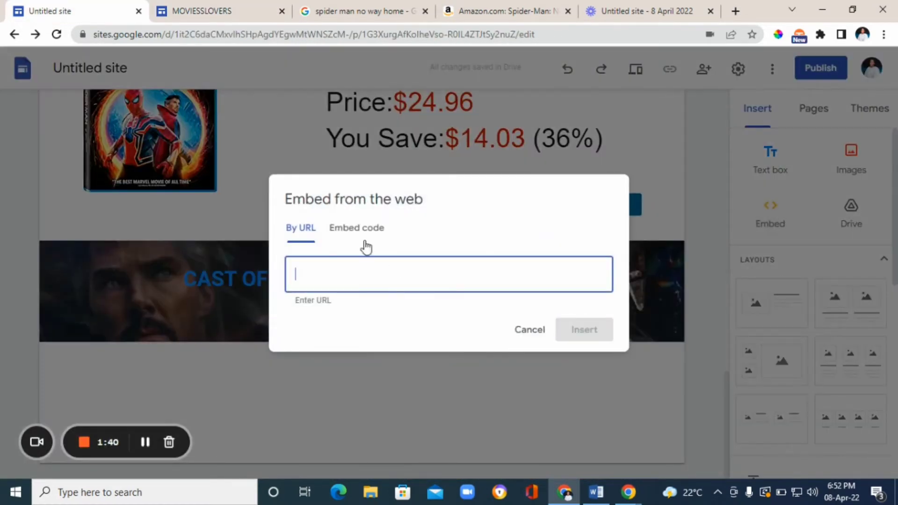
click(361, 229)
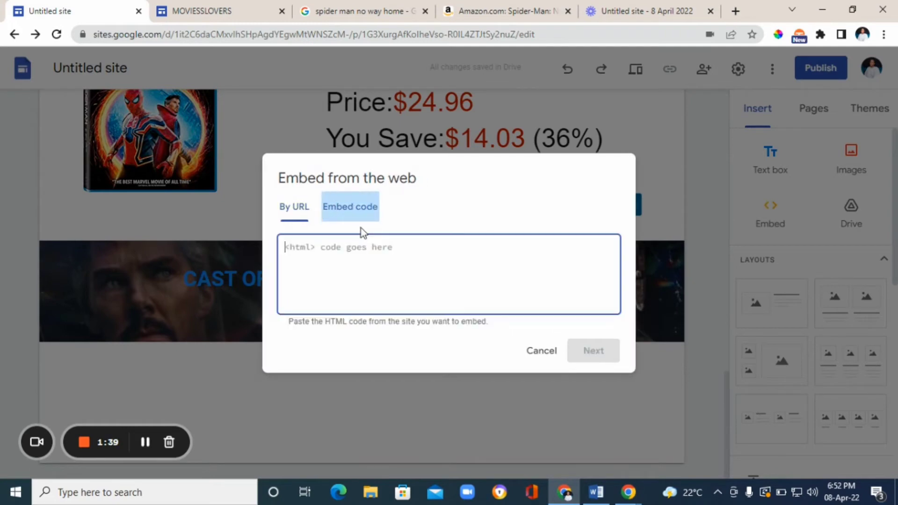
On the Amazon product page, generate the Text+Image affiliate link for the Spider-Man Blu-ray and copy its HTML code
click(523, 6)
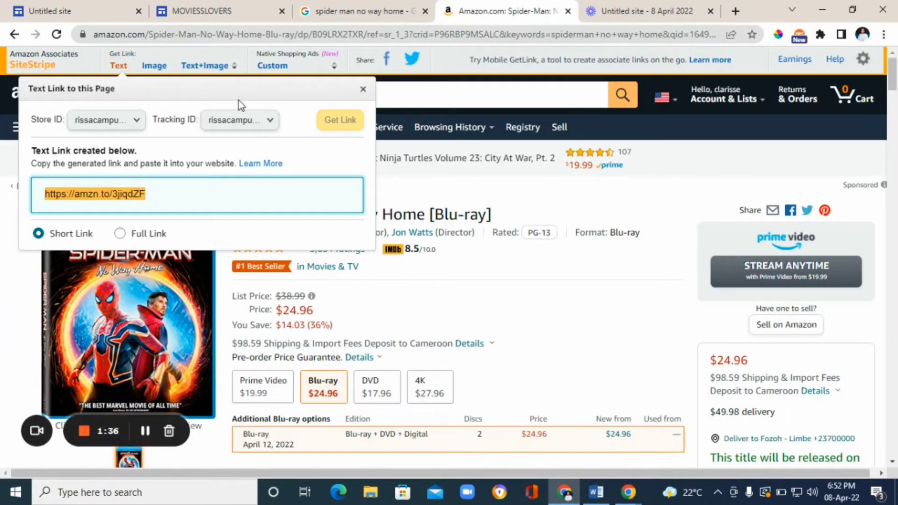
click(211, 67)
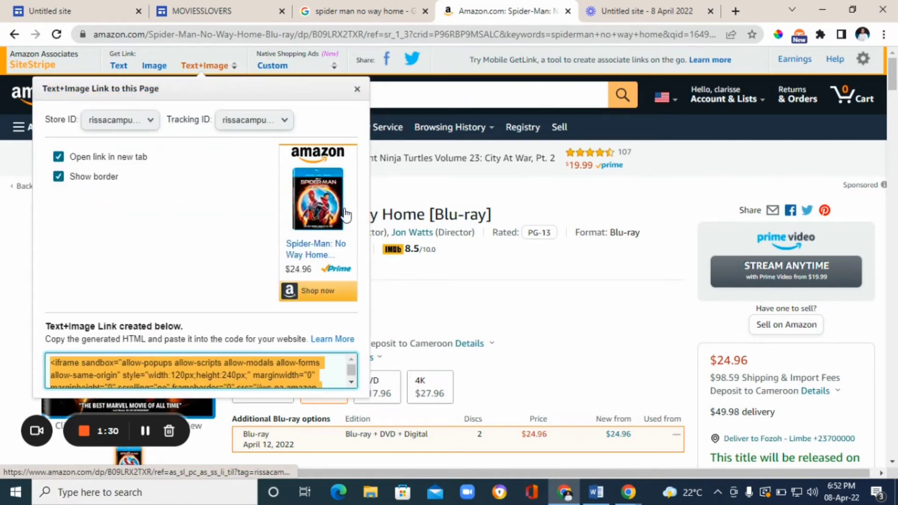
right_click(248, 371)
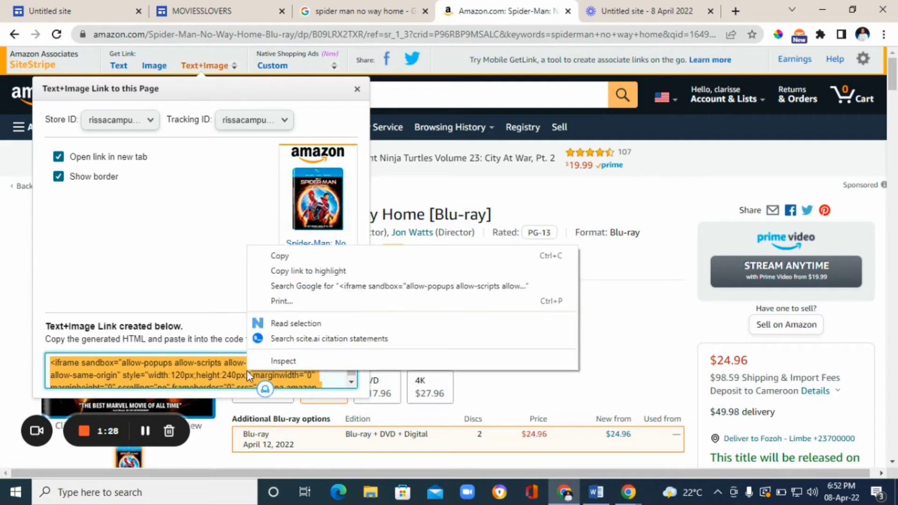
click(298, 259)
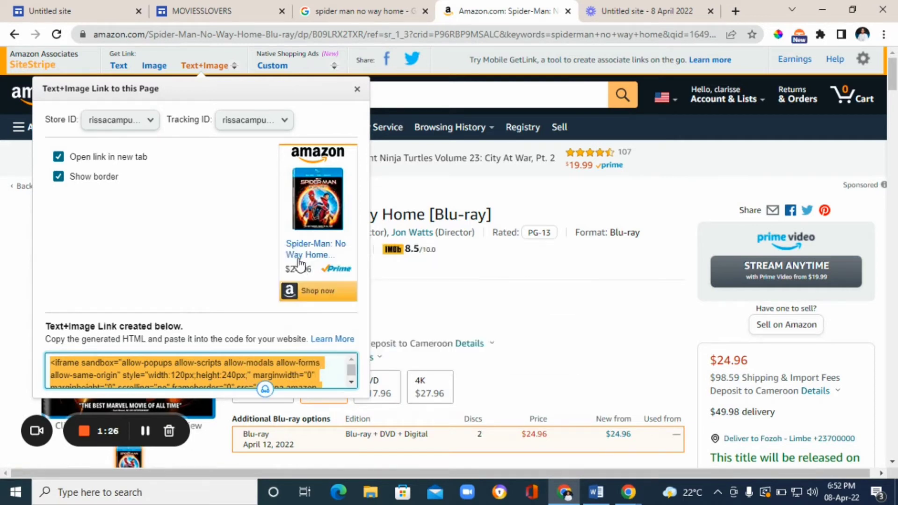
Back in the Untitled site, paste the Amazon iframe code as embed code and insert the product widget
click(82, 6)
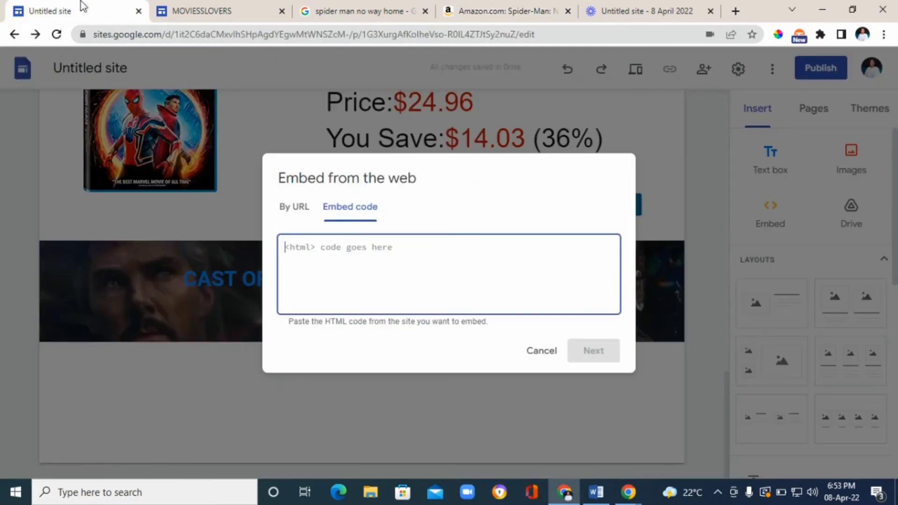
right_click(305, 248)
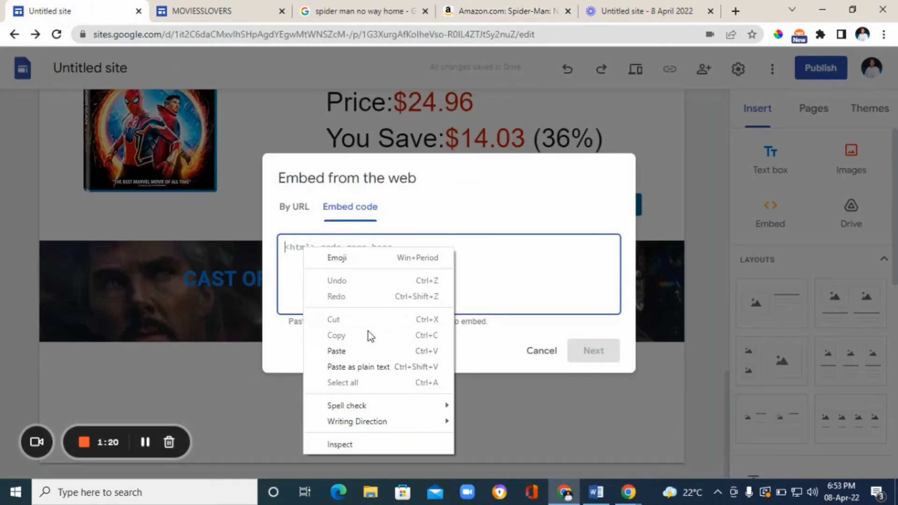
click(353, 351)
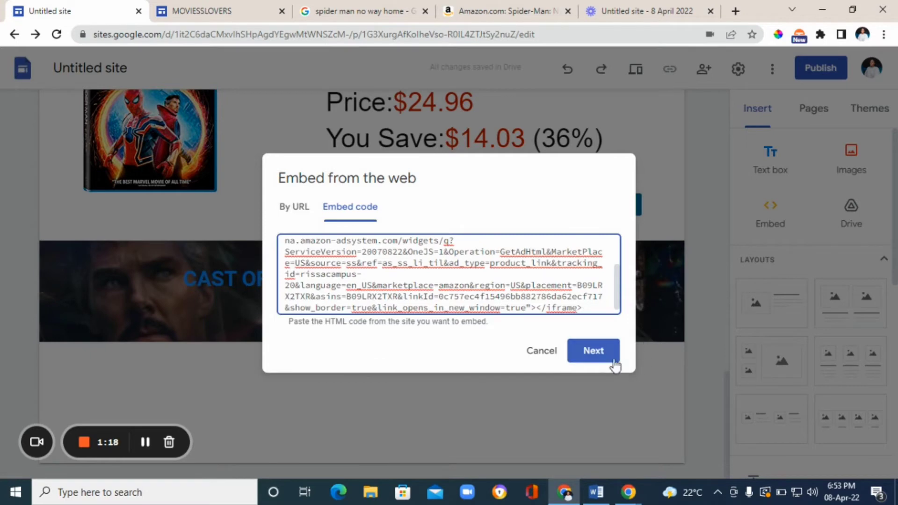
click(597, 353)
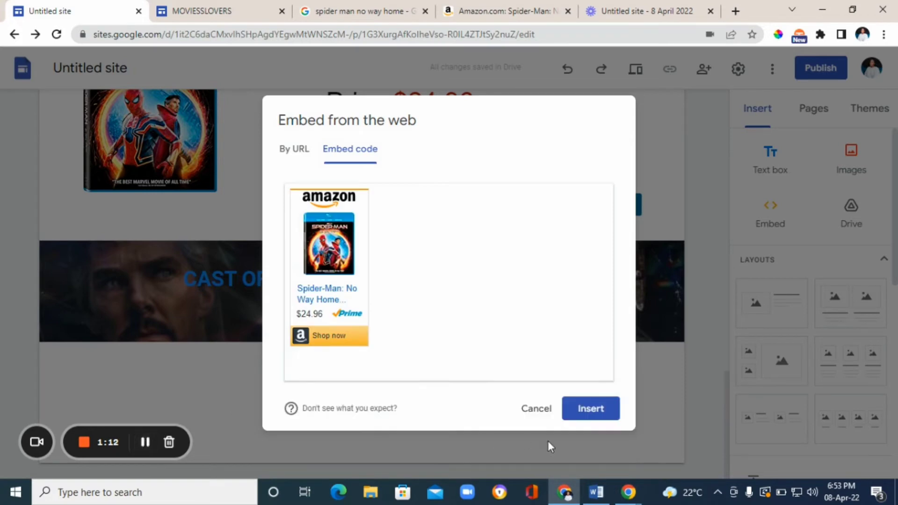
click(595, 416)
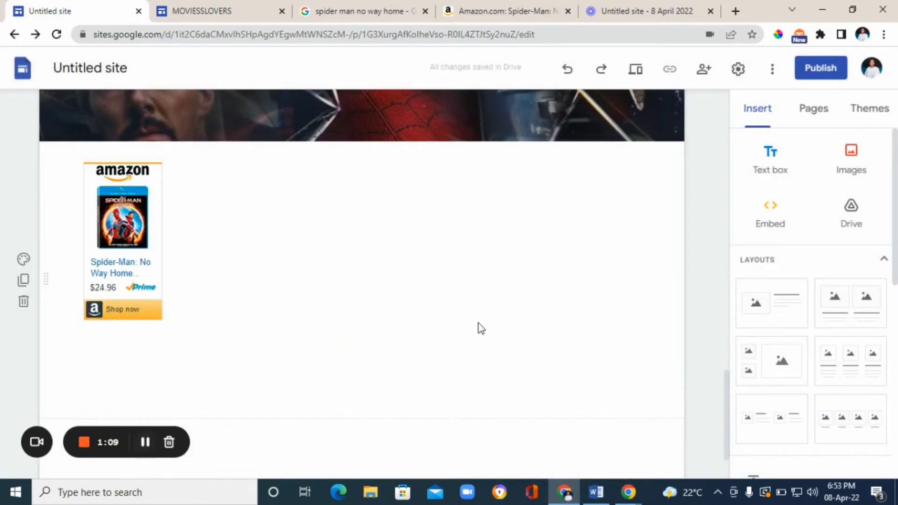
Add an empty text box below the Amazon widget, and search Google in a new tab for the Spider-Man: No Way Home plot summary
click(778, 174)
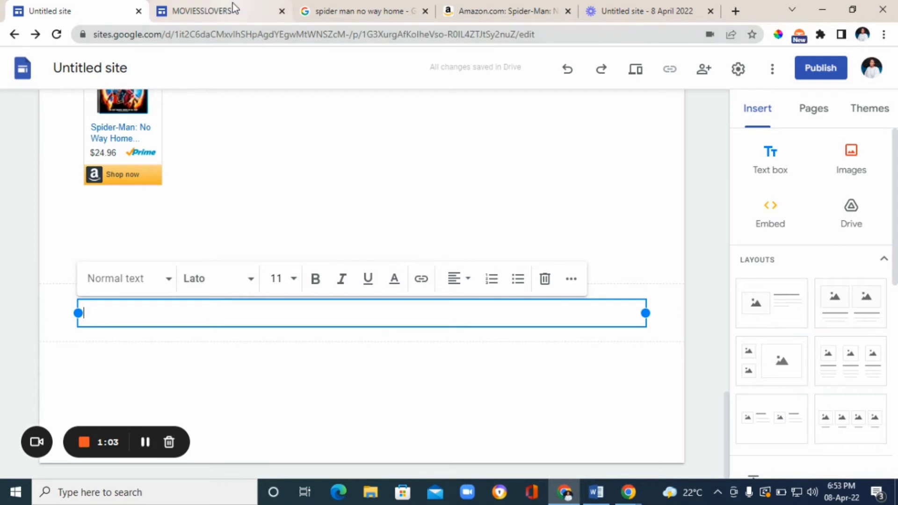
click(734, 6)
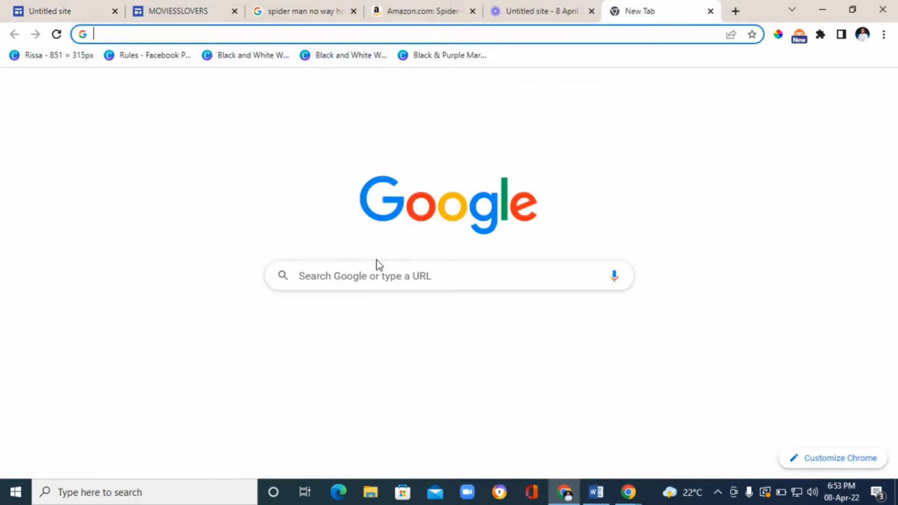
click(373, 275)
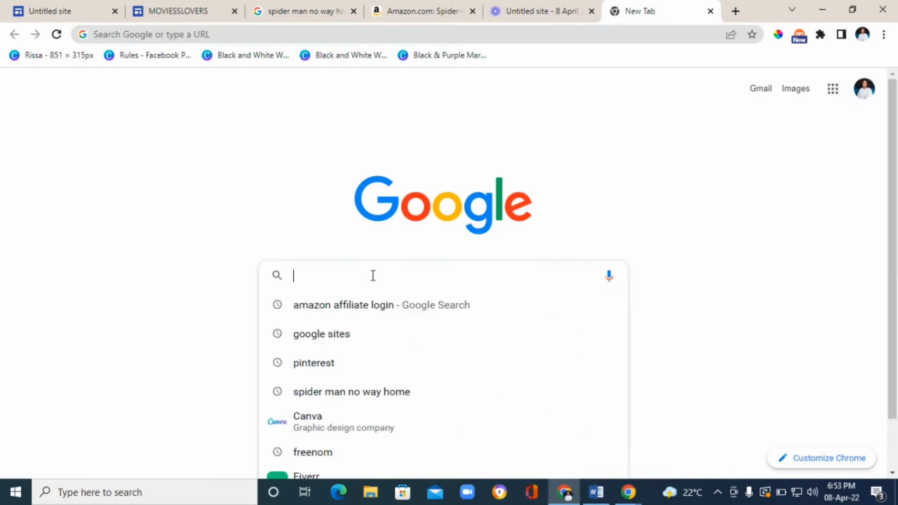
text(spiderman no way homw)
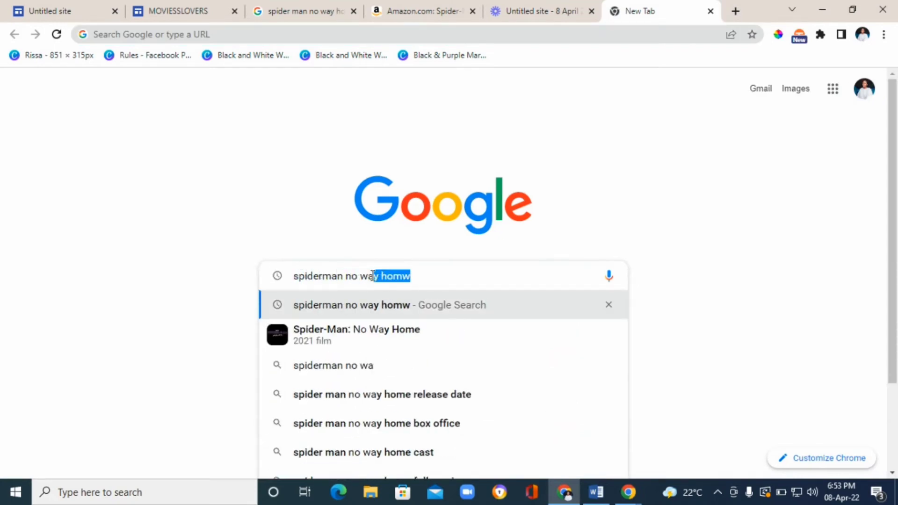
text(e plot summary)
key(Return)
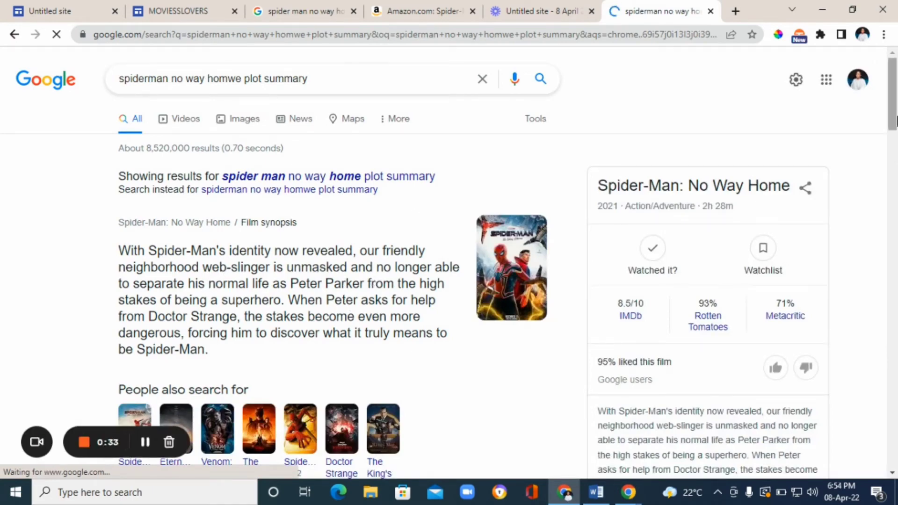
Copy the film synopsis from the Google results and paste it into the empty text box on the Untitled site
scroll(281, 280, down, 7)
scroll(220, 312, up, 6)
drag(220, 312, 118, 207)
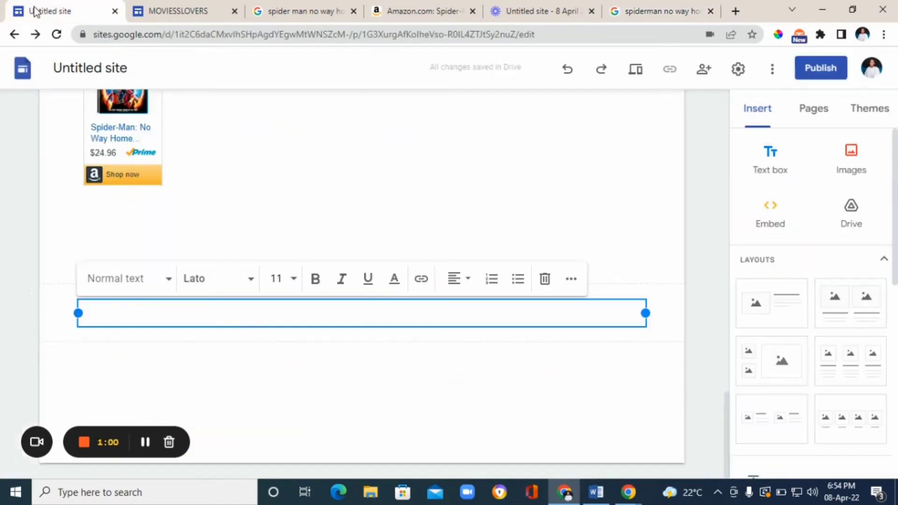
right_click(140, 310)
click(204, 205)
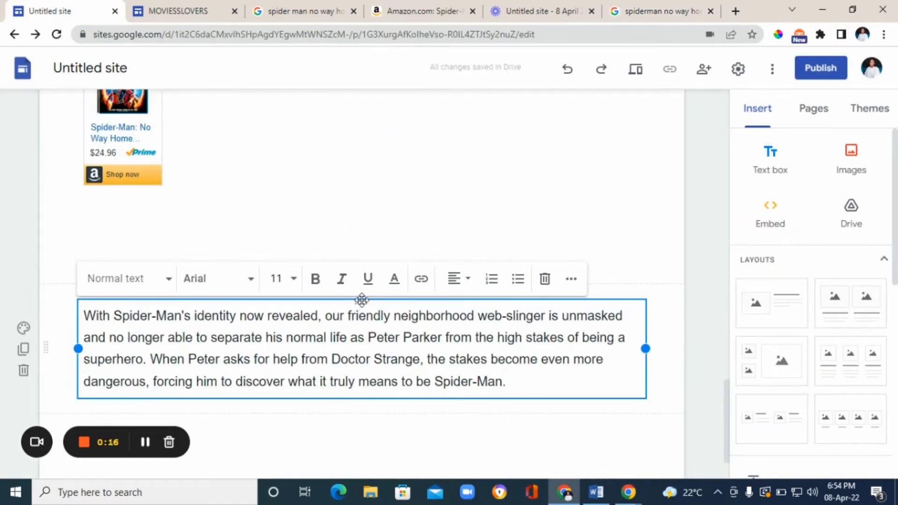
Move the synopsis text box beside the Amazon widget and widen it toward the widget
drag(361, 299, 334, 333)
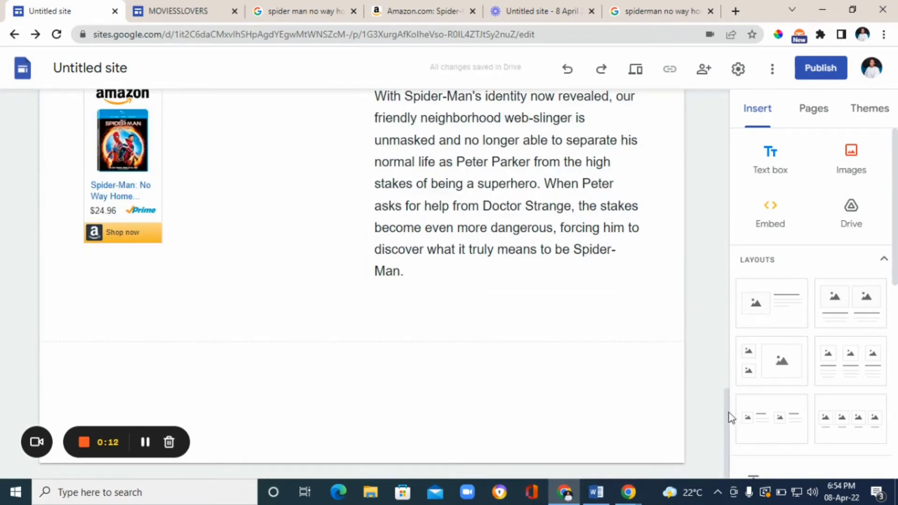
click(144, 441)
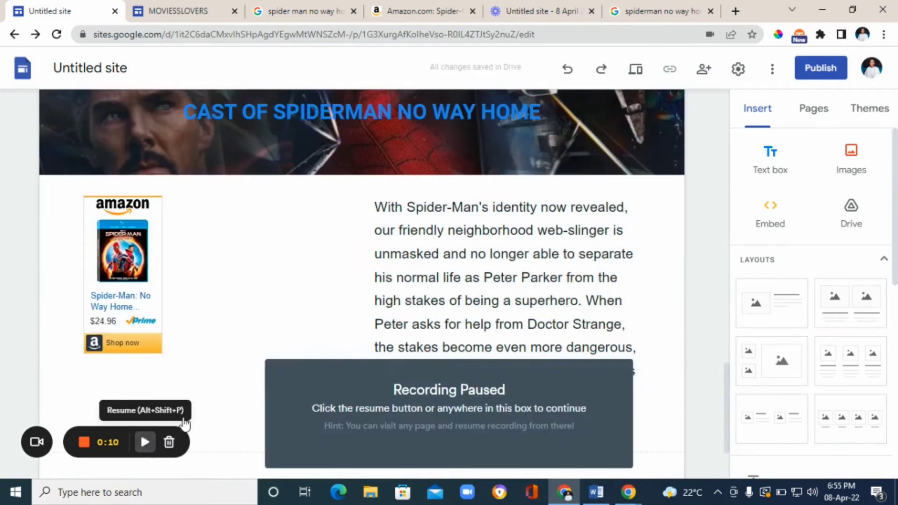
click(386, 312)
click(386, 312)
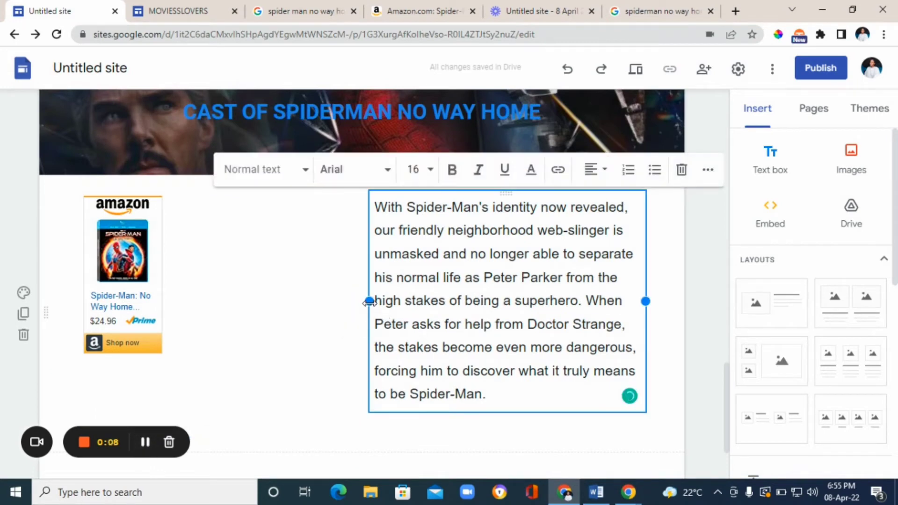
drag(370, 302, 225, 299)
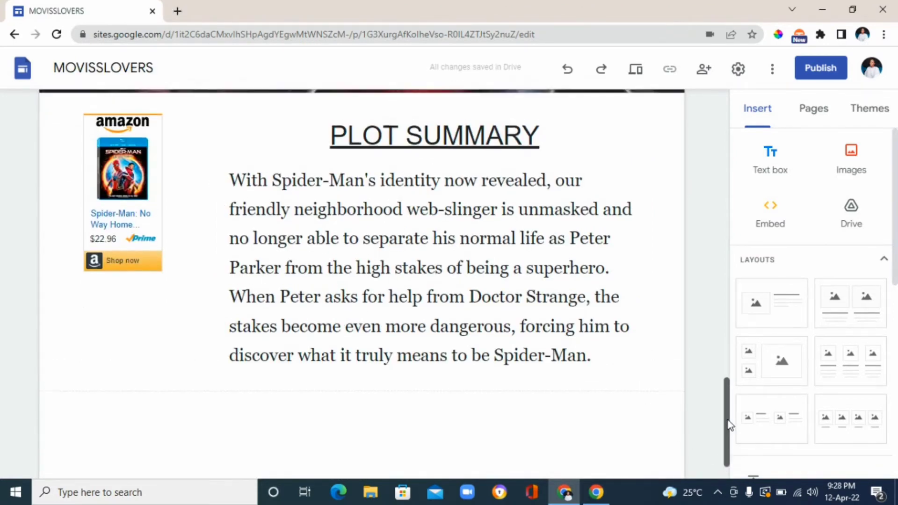
Insert a layout of four captioned image placeholders below the PLOT SUMMARY section
drag(727, 430, 728, 421)
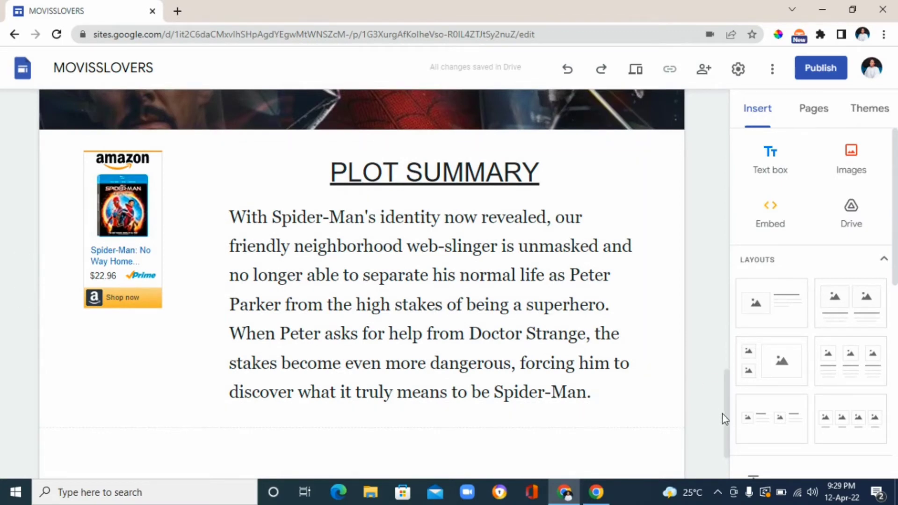
drag(726, 415, 725, 481)
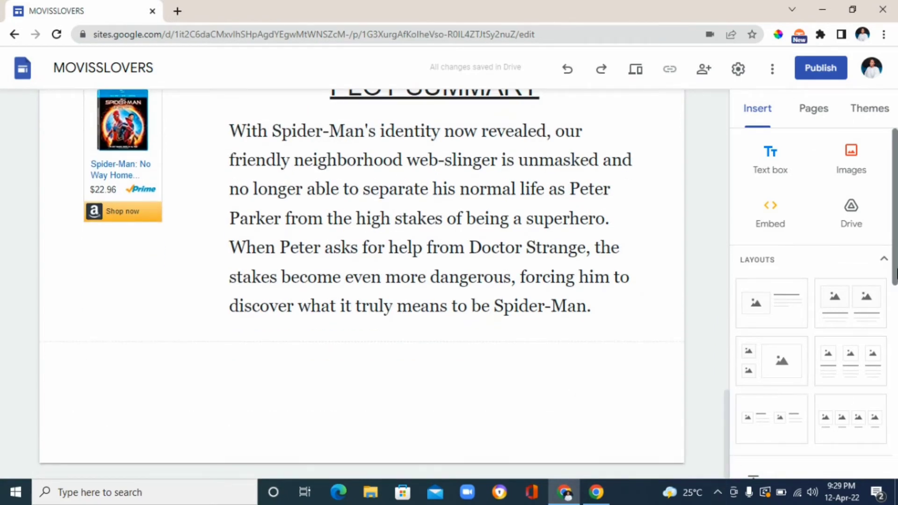
scroll(778, 419, down, 3)
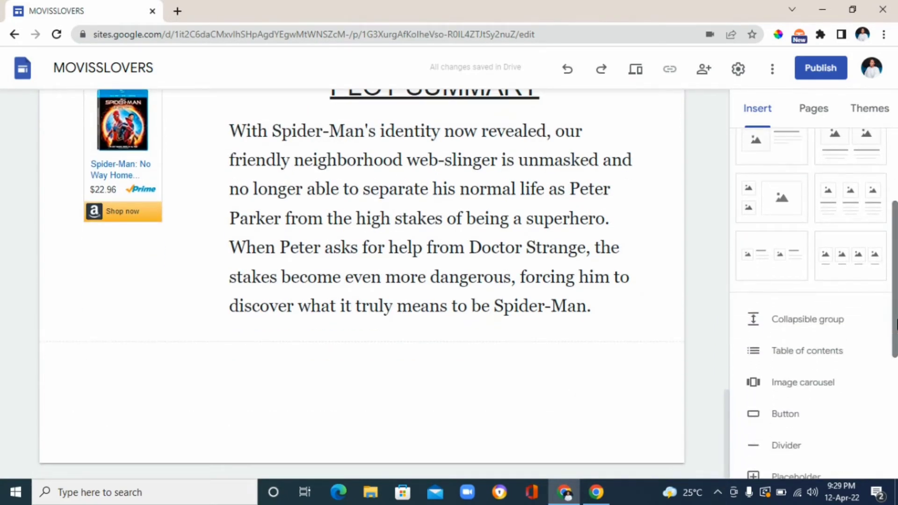
click(839, 258)
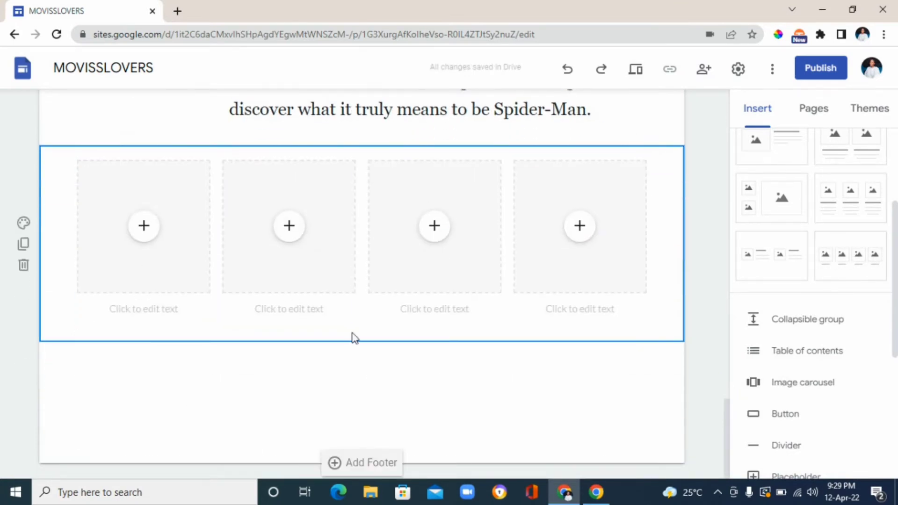
Fill the first image placeholder with a smiling Tom Holland portrait found through Google Image Search for "tom holland"
click(148, 236)
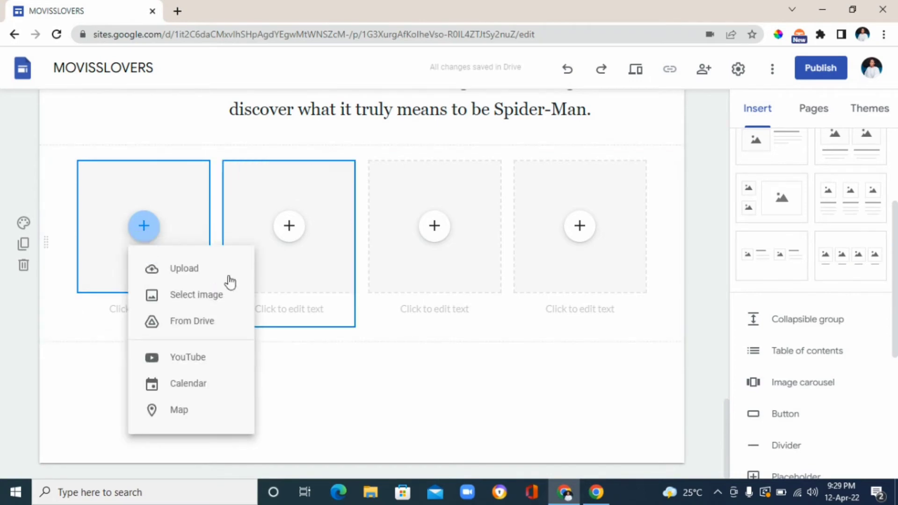
click(208, 300)
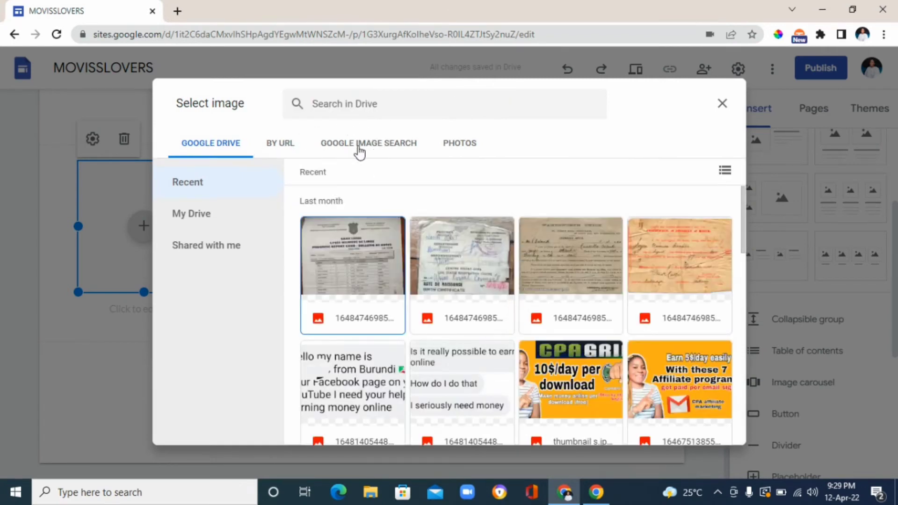
click(359, 146)
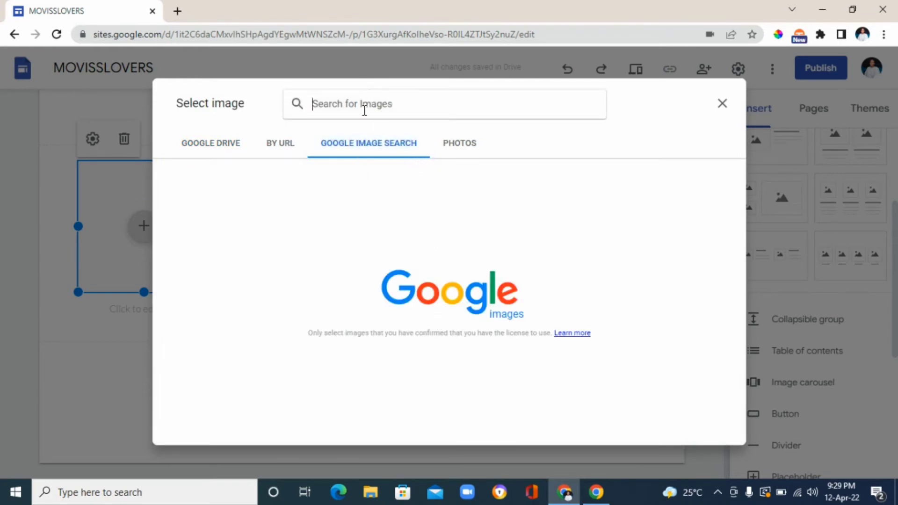
text(to)
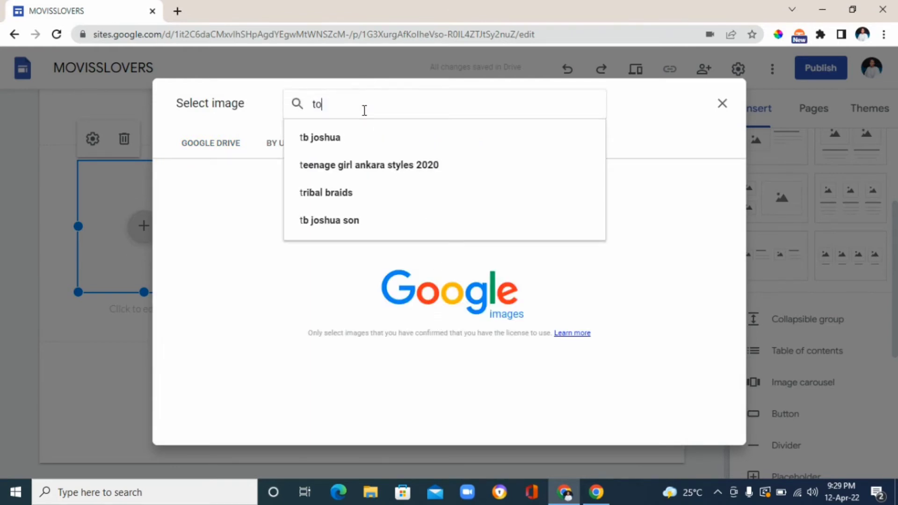
text(m h)
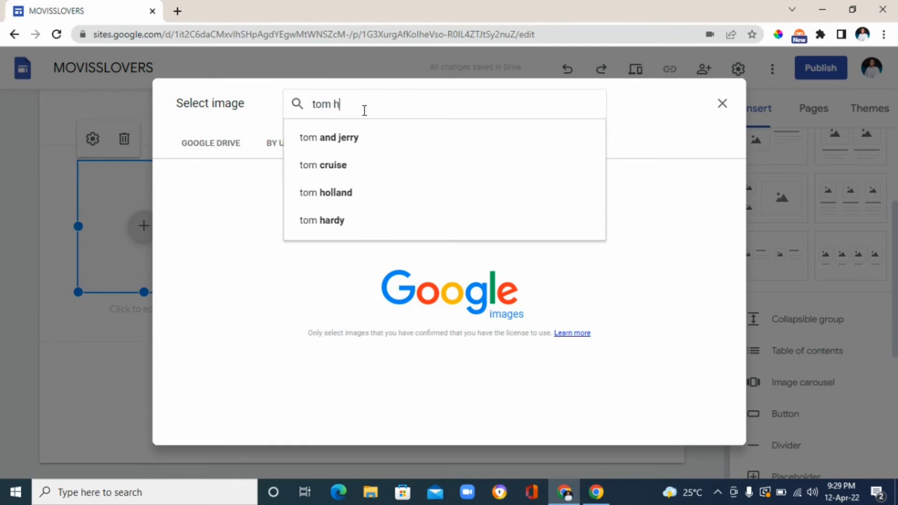
text(oll)
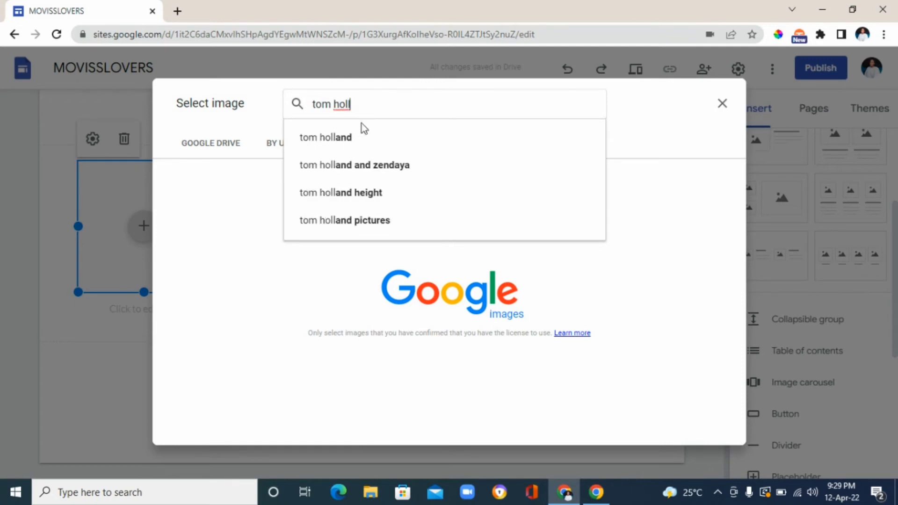
click(357, 137)
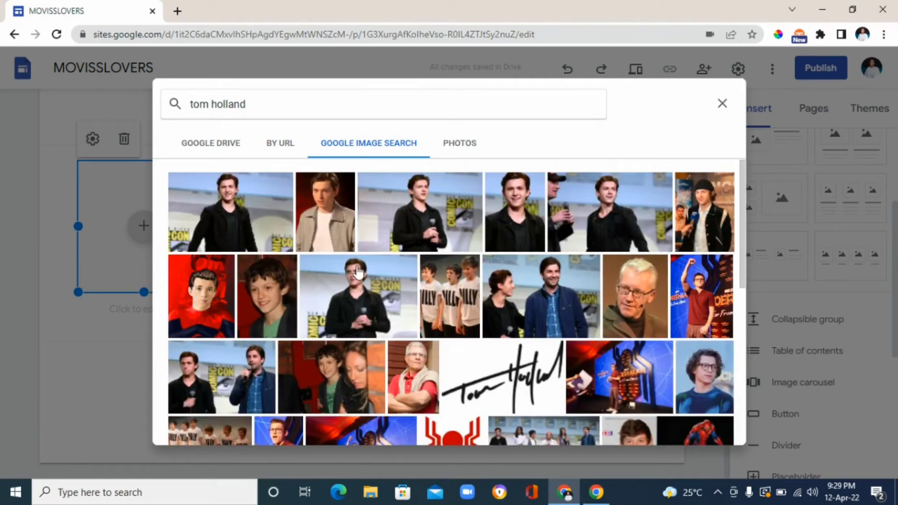
click(516, 219)
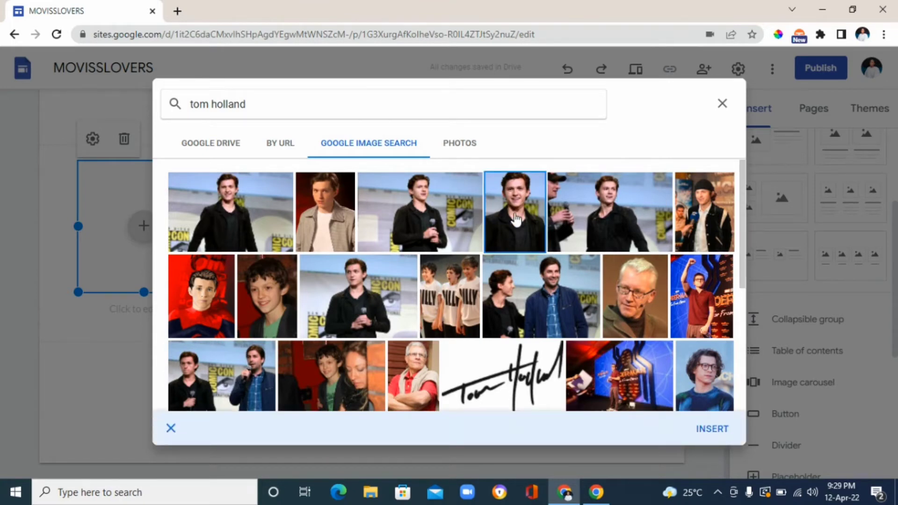
click(712, 429)
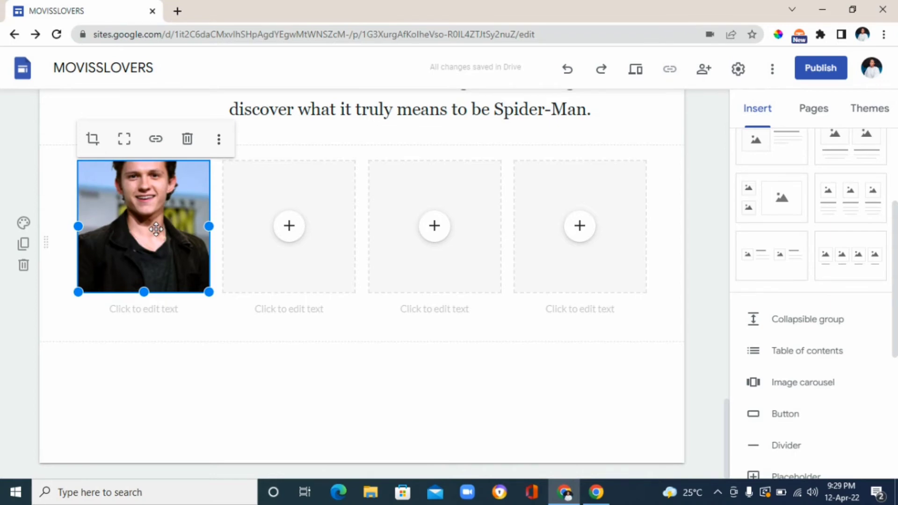
Reposition the Tom Holland photo within its crop frame so the whole head fits inside
drag(155, 229, 139, 210)
double_click(147, 198)
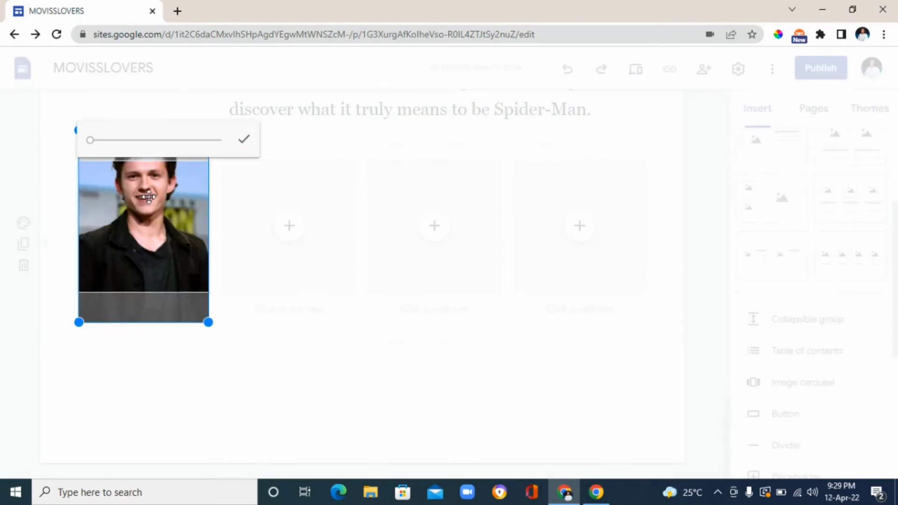
drag(162, 210, 156, 241)
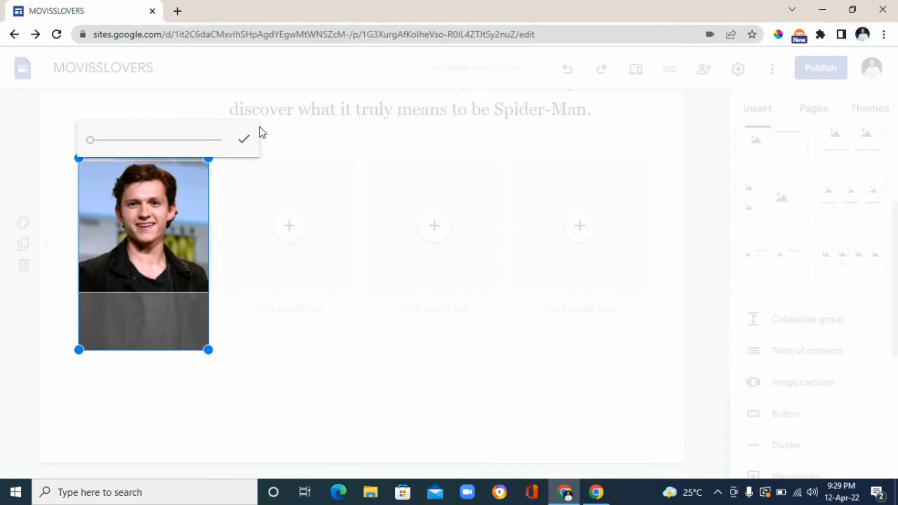
click(244, 142)
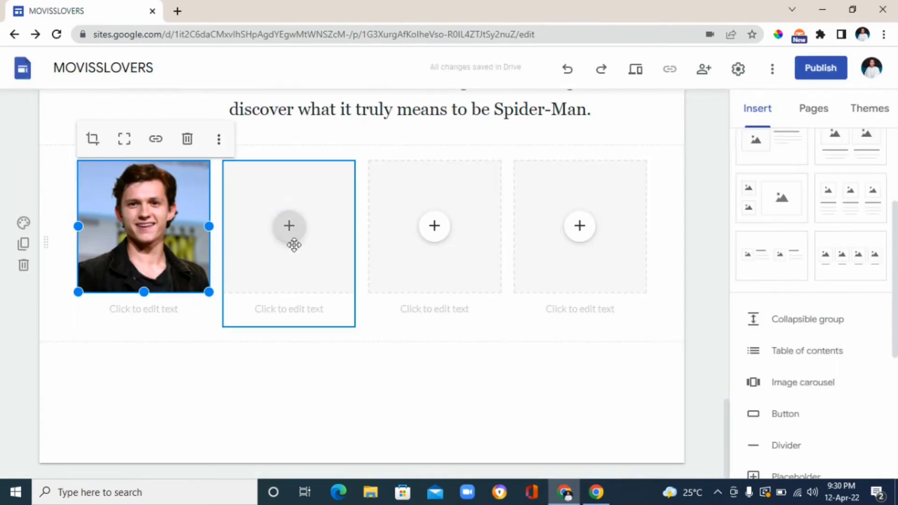
Fill the second image placeholder with a close-up portrait from a Google Image Search for "toby mcguire"
click(288, 227)
click(385, 328)
click(375, 143)
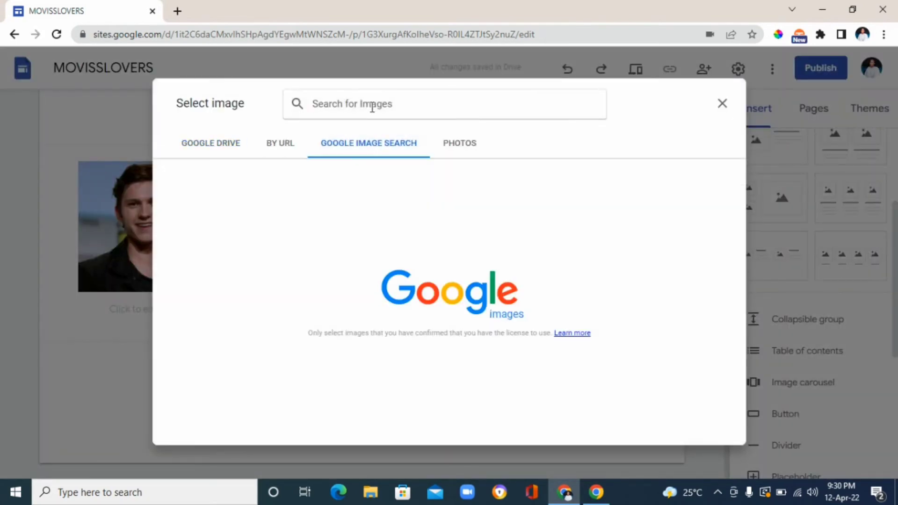
text(toby mc)
click(370, 133)
click(348, 217)
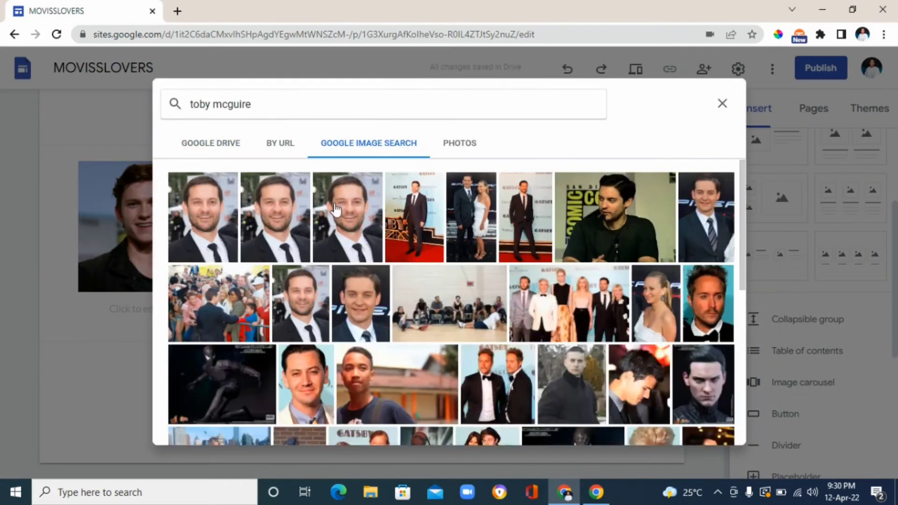
click(715, 435)
double_click(304, 245)
Fill the third image placeholder with a portrait at a microphone from a Google Image Search for "andrew garfield"
click(429, 231)
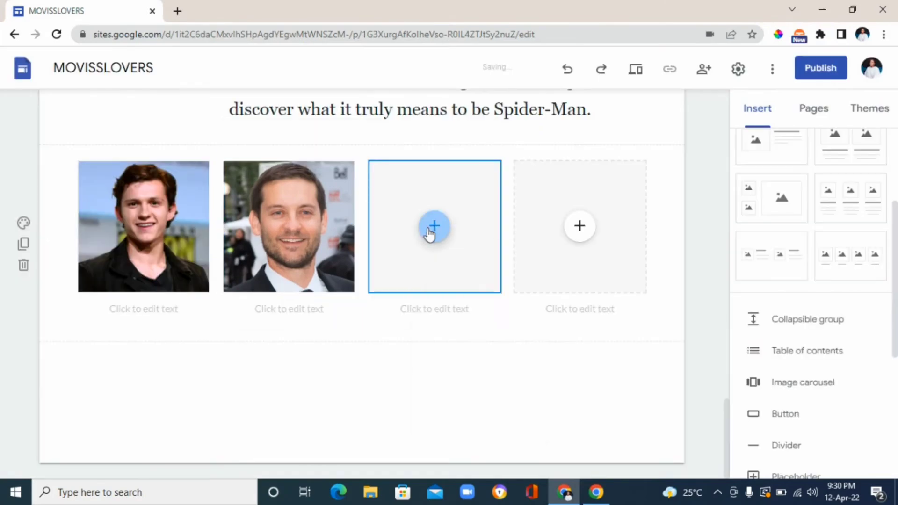
click(434, 226)
click(479, 226)
click(369, 142)
text(andrew ga)
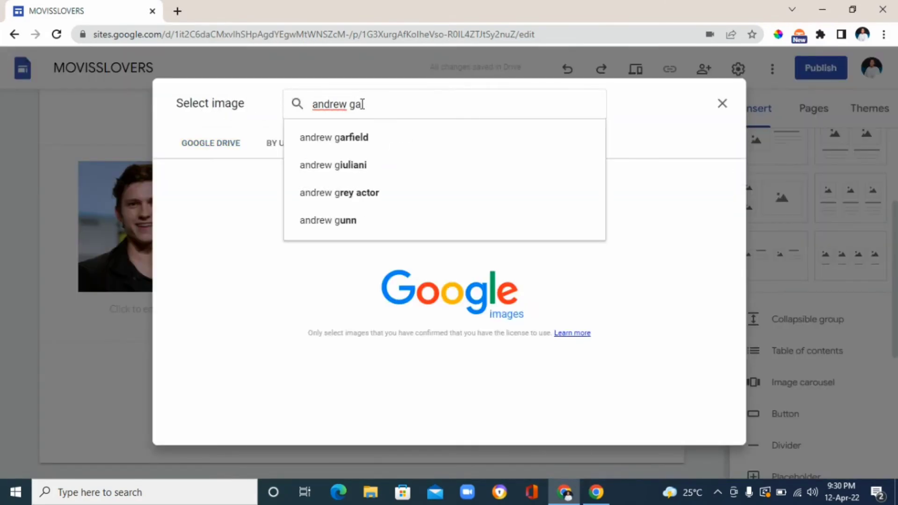
click(358, 138)
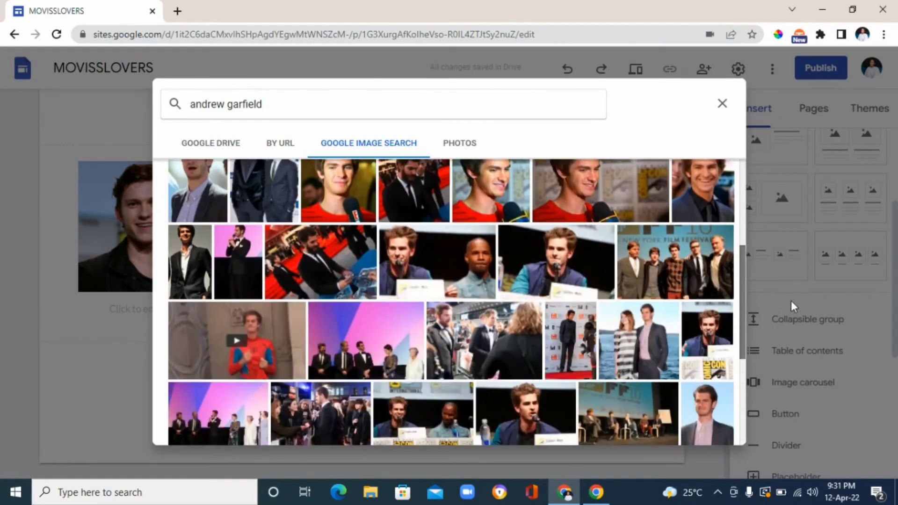
click(732, 302)
click(712, 428)
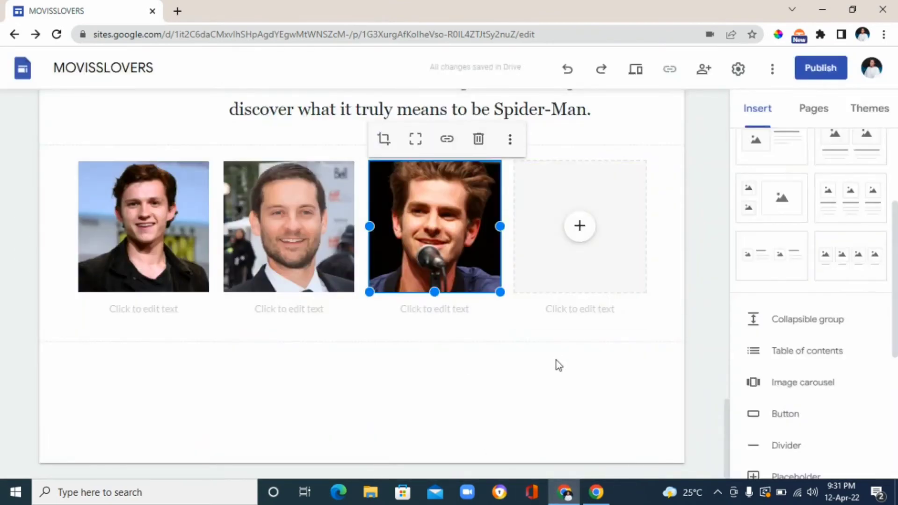
double_click(452, 215)
Fill the fourth image placeholder with a red-dress portrait from a Google Image Search for "zendaya"
click(579, 226)
click(627, 294)
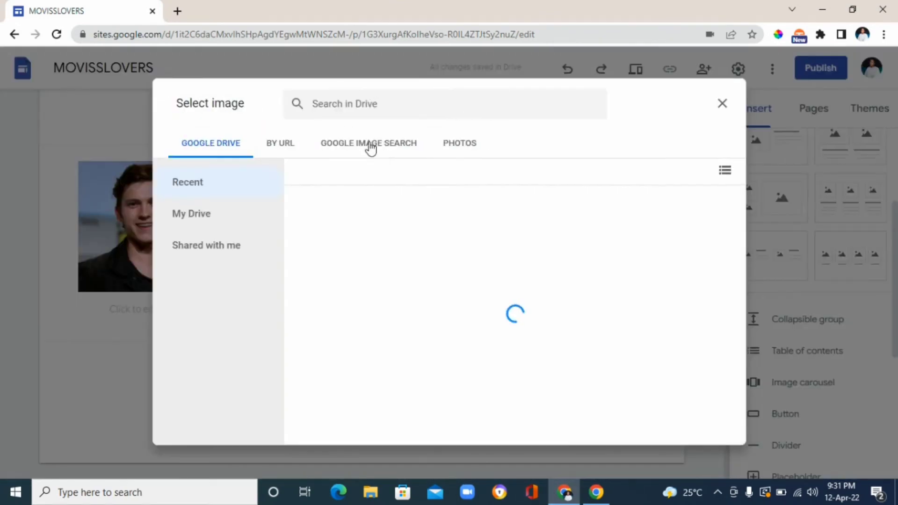
click(369, 142)
text(zendaya)
key(Return)
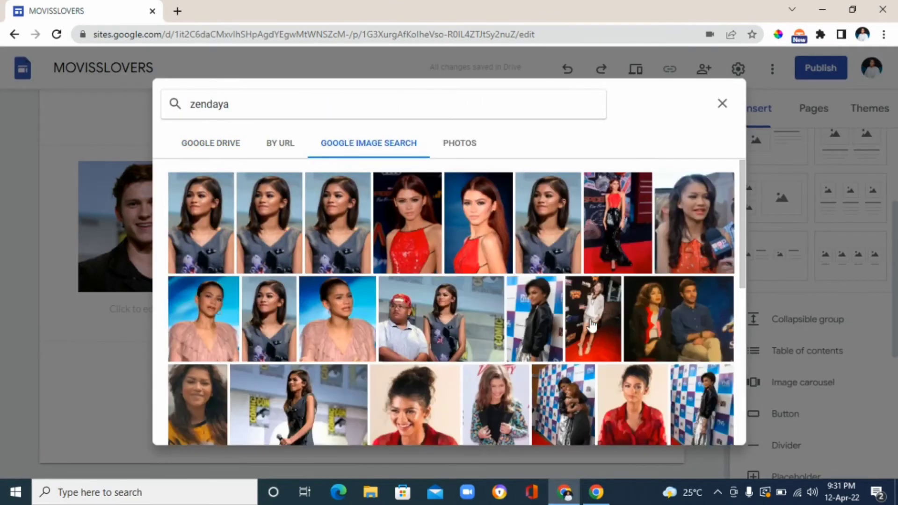
click(716, 429)
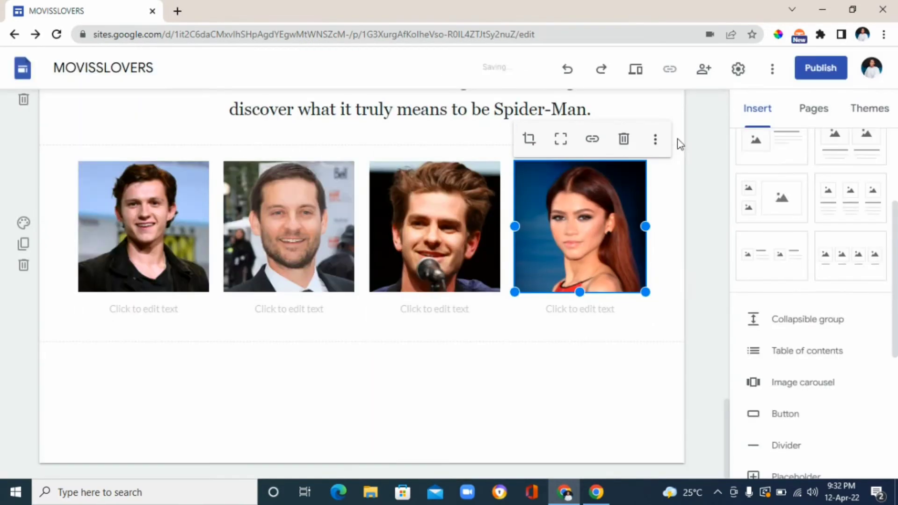
Caption the four cast images in order as Tom Holland, Toby Mcguire, Andrew Garfield and Zendaya
click(155, 311)
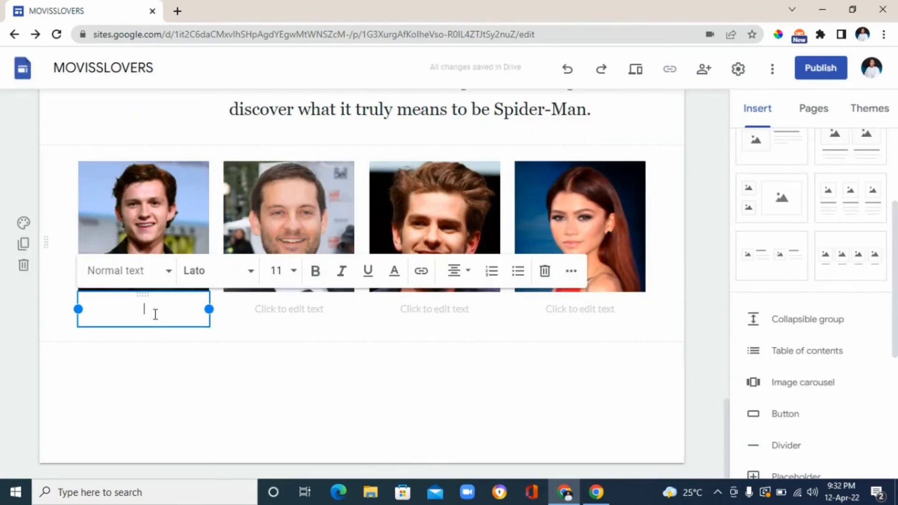
text(To)
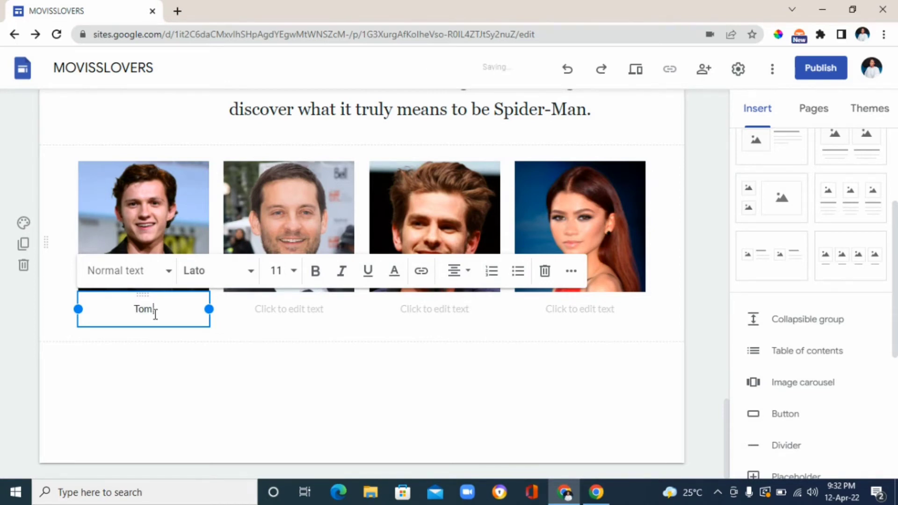
text(m Holland)
click(295, 313)
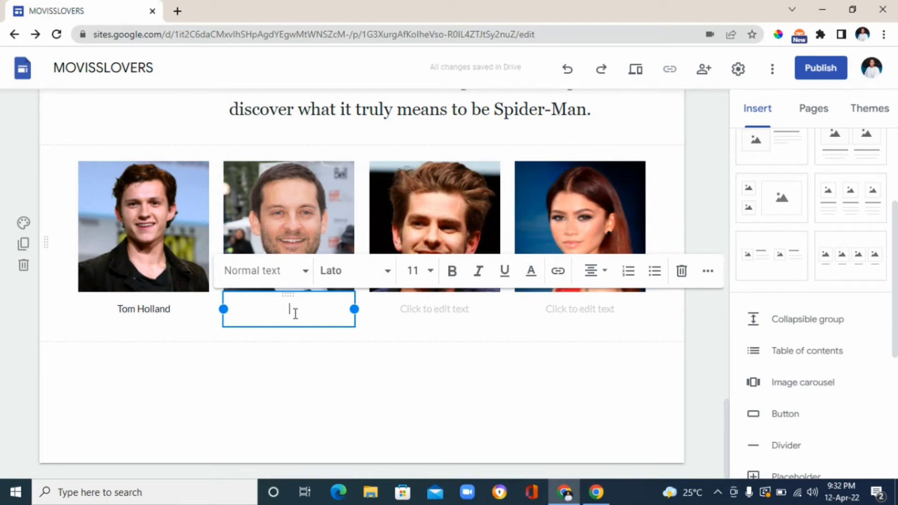
text(Toby Mcguire)
click(434, 310)
text(Andrew Garfield)
click(582, 310)
text(Zendaya)
click(665, 340)
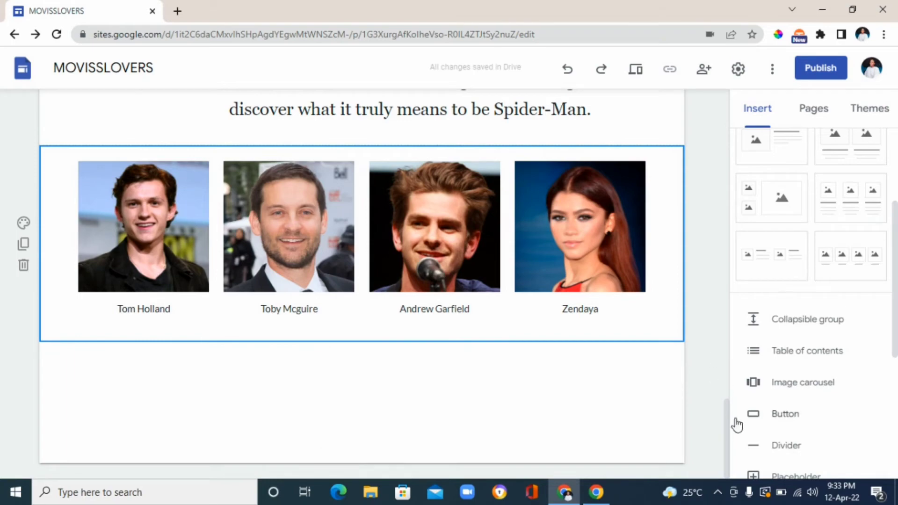
Duplicate the pricing section with the Blu-ray cover and Buy Here button, and move the copy below the cast images
drag(731, 428, 729, 300)
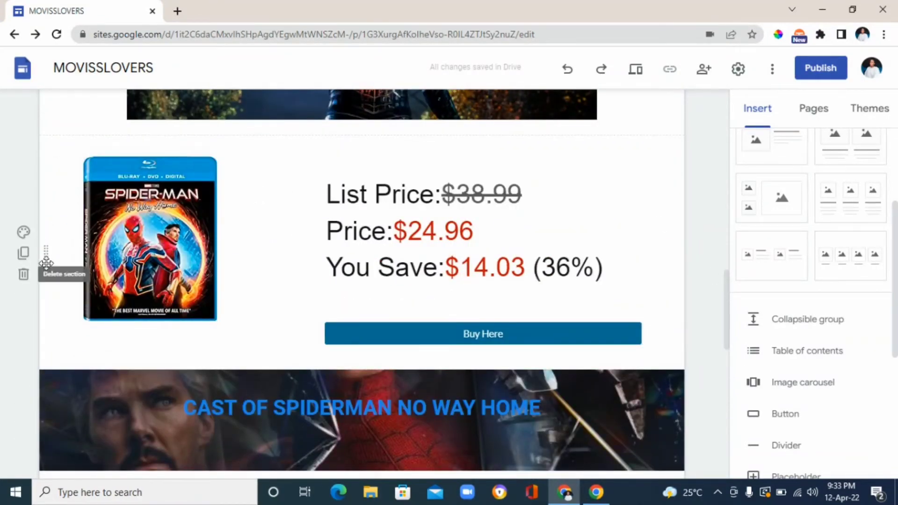
click(23, 255)
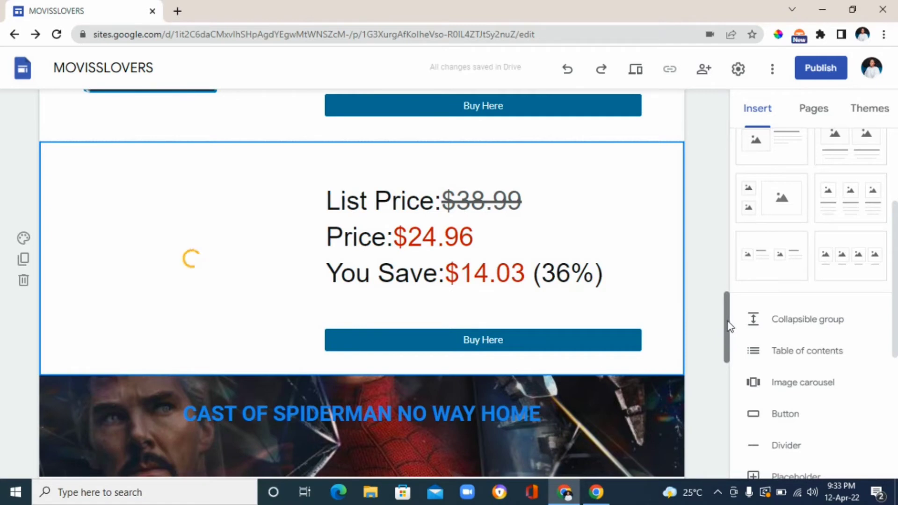
mouse_move(728, 326)
mouse_down()
mouse_move(729, 294)
mouse_move(730, 318)
mouse_up()
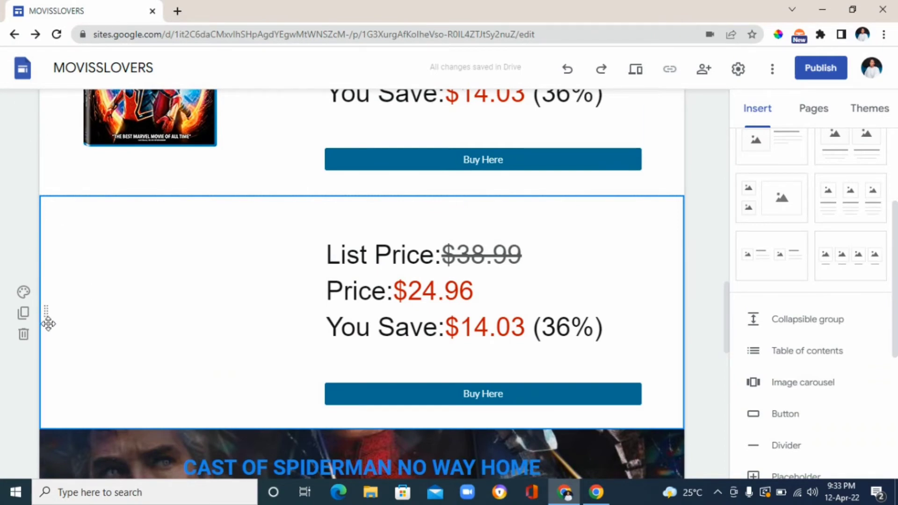
drag(47, 311, 63, 479)
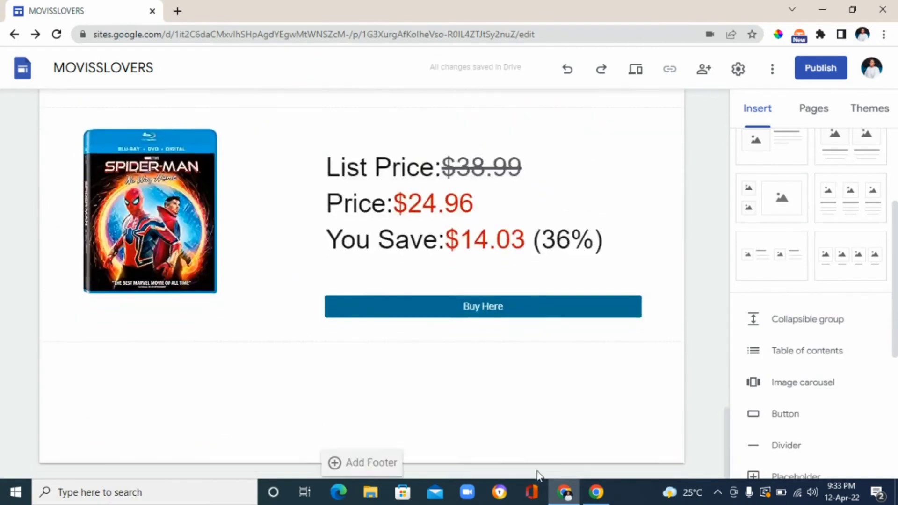
click(335, 463)
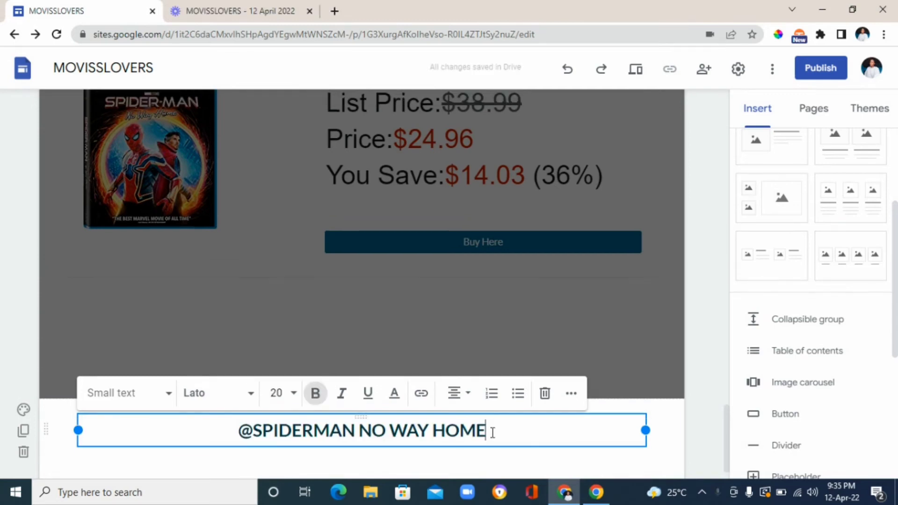
drag(491, 431, 232, 437)
click(277, 393)
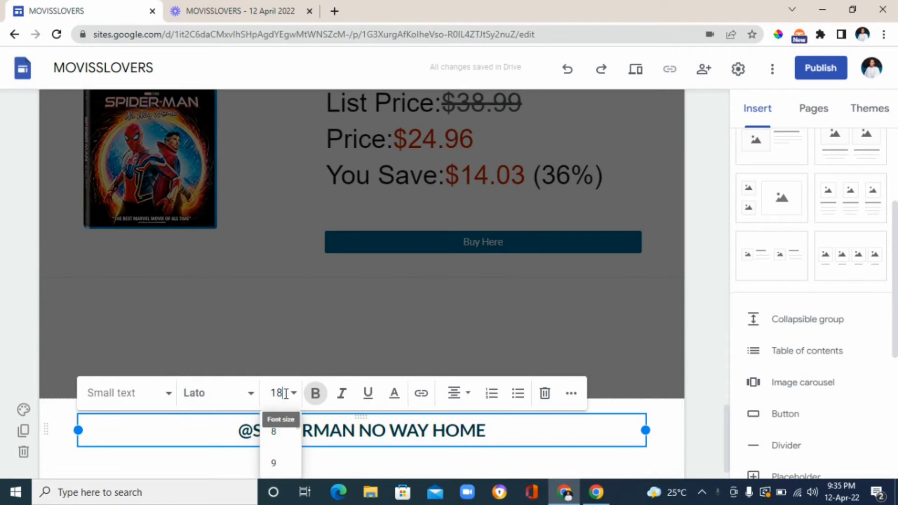
key(Return)
Make the footer text bold, italic and underlined, and change its font to Montserrat
click(315, 393)
click(342, 393)
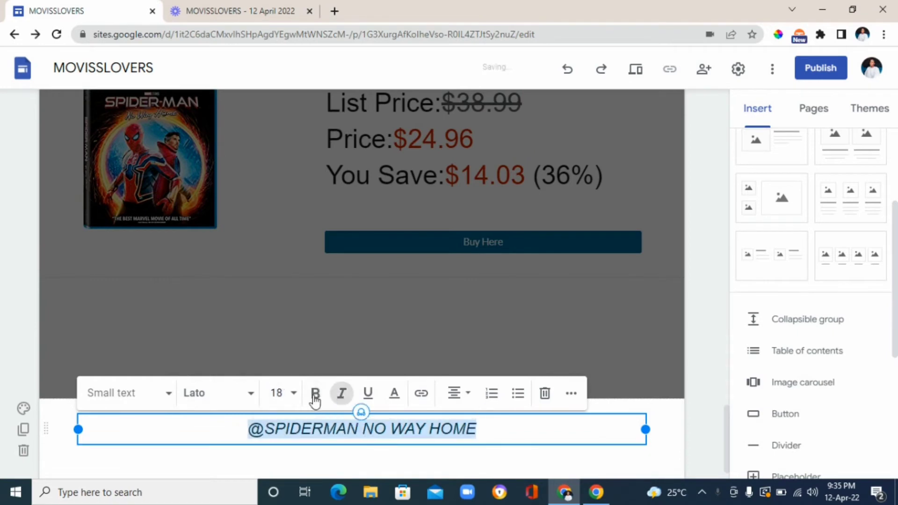
click(316, 393)
click(368, 393)
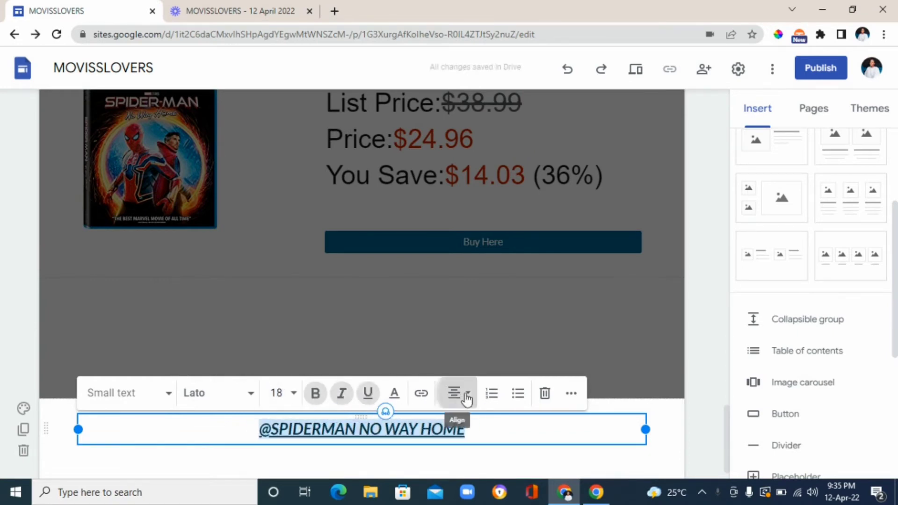
click(239, 393)
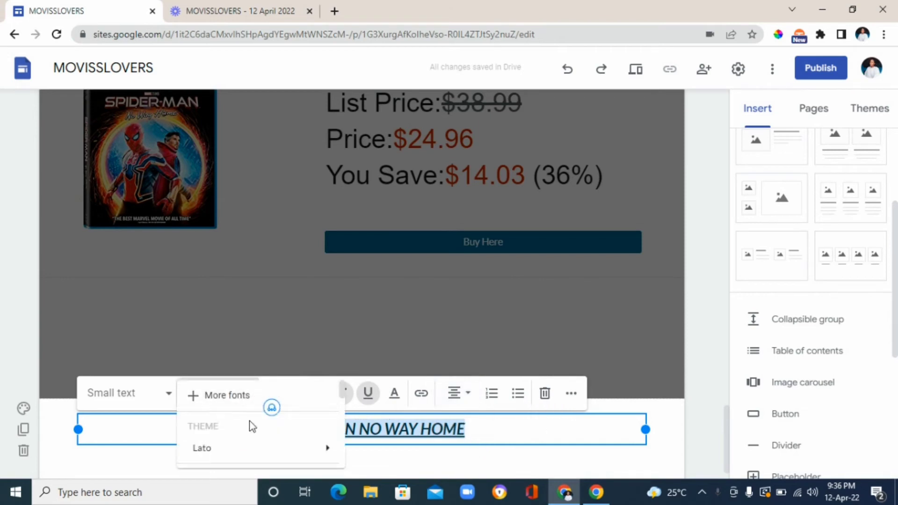
click(225, 416)
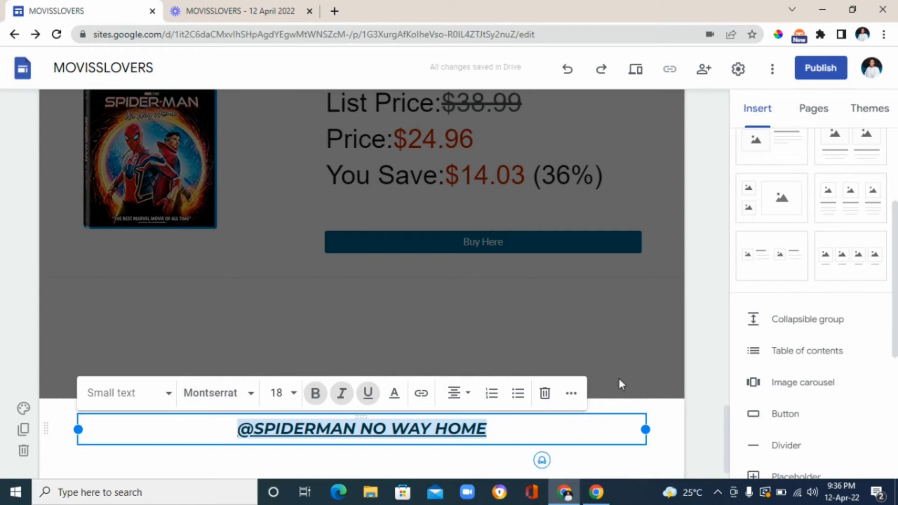
Apply the Style 2 section color to the section with the four cast images
click(705, 386)
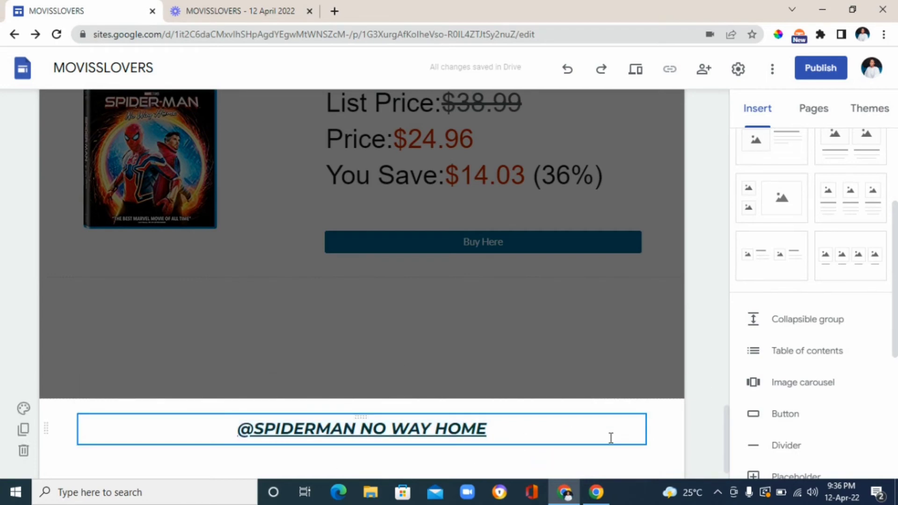
drag(733, 429, 736, 331)
scroll(728, 357, down, 5)
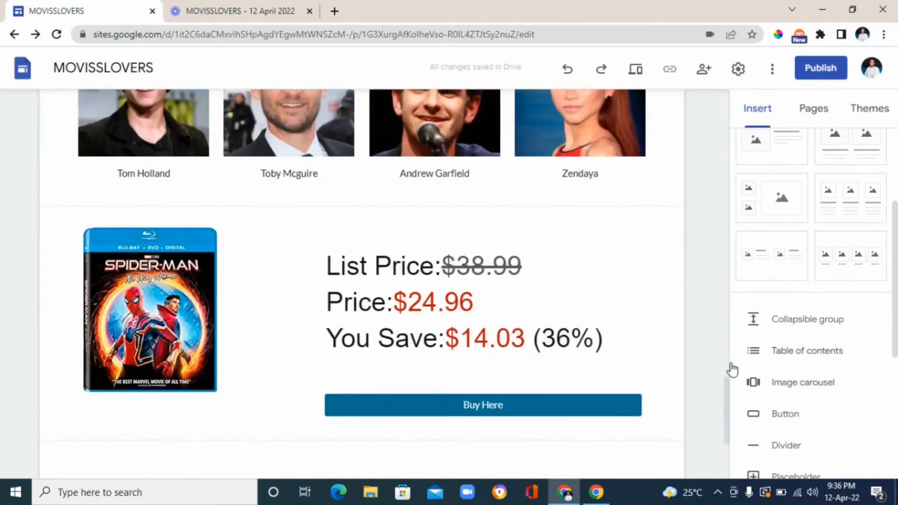
scroll(637, 253, up, 4)
click(23, 320)
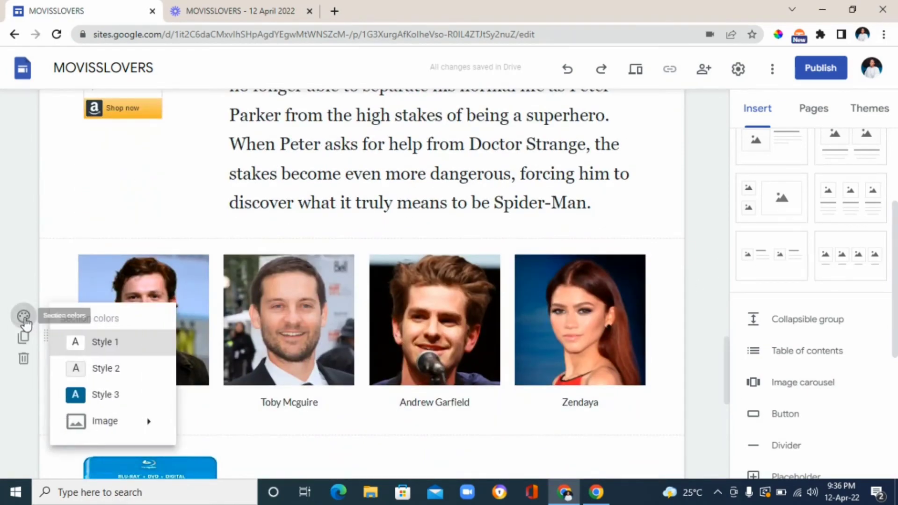
click(82, 371)
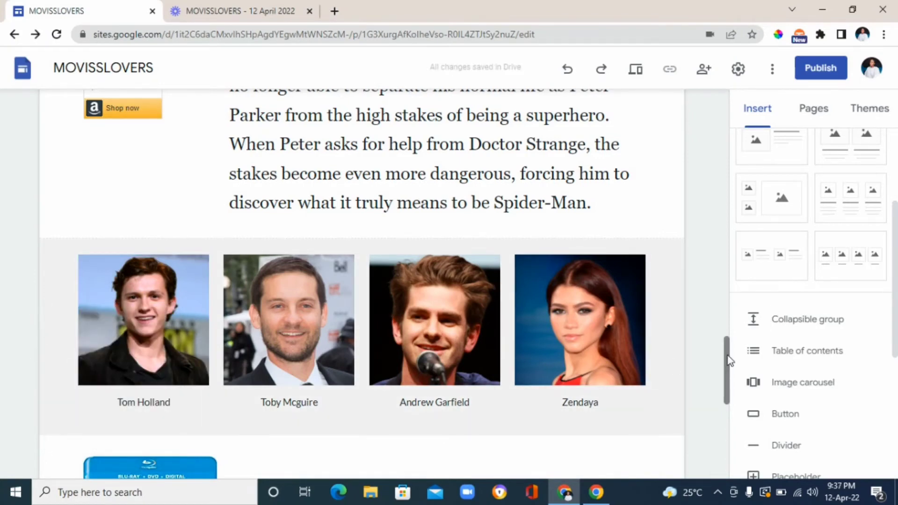
drag(728, 356, 731, 410)
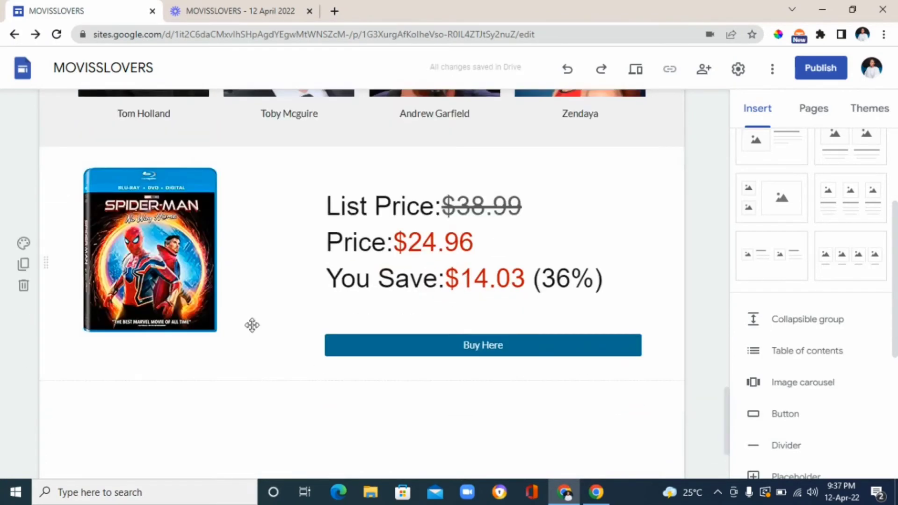
drag(728, 437, 717, 103)
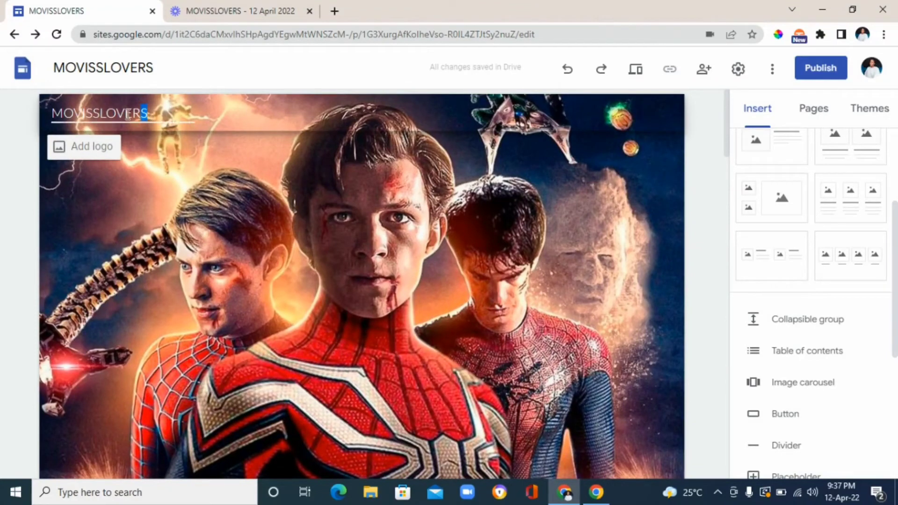
drag(127, 114, 58, 109)
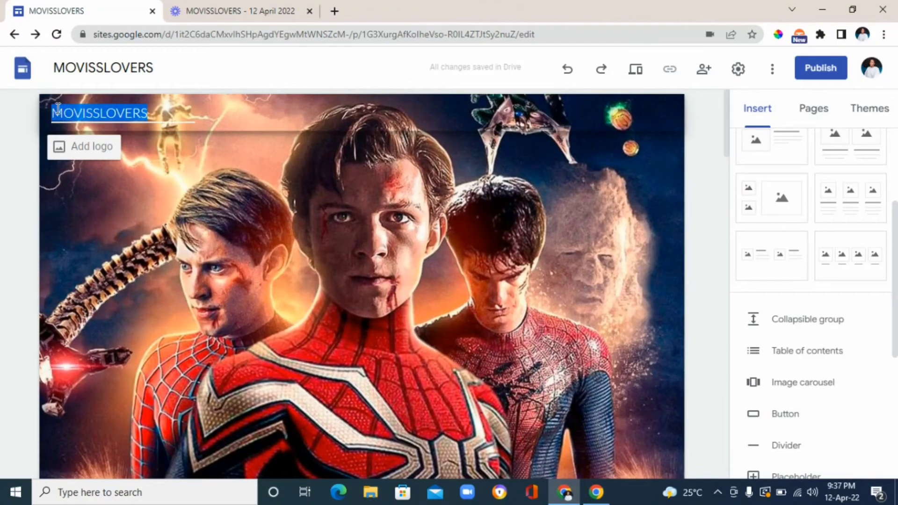
click(164, 115)
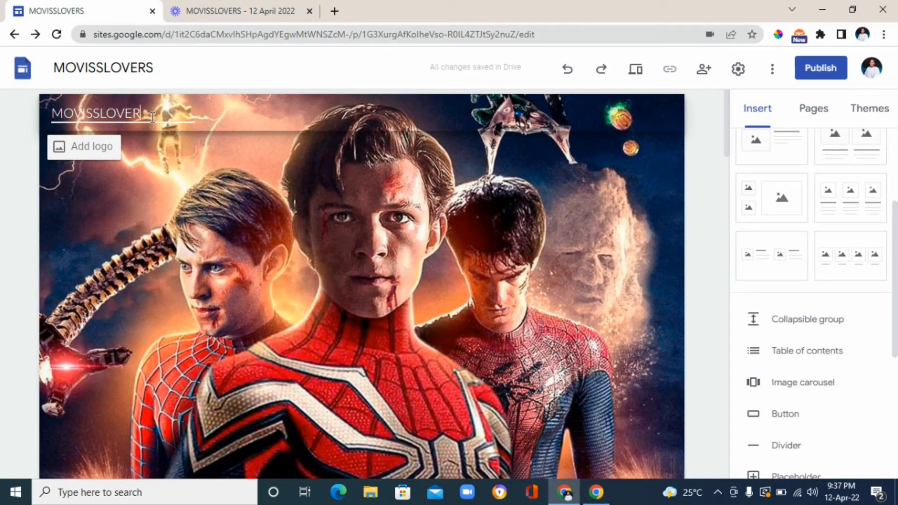
click(94, 153)
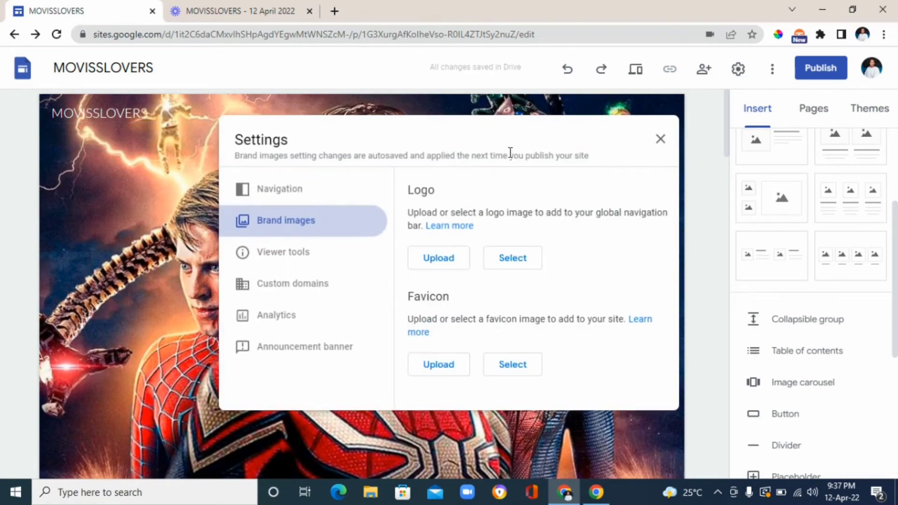
click(453, 261)
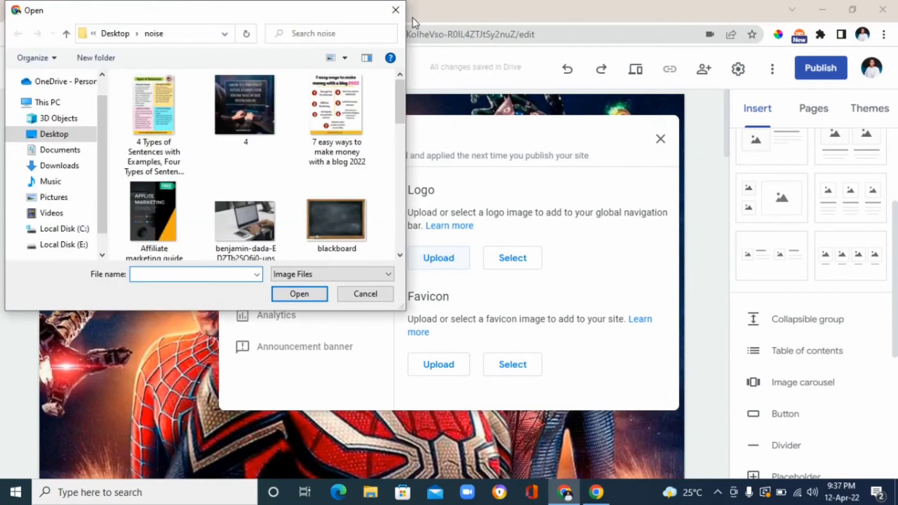
click(395, 10)
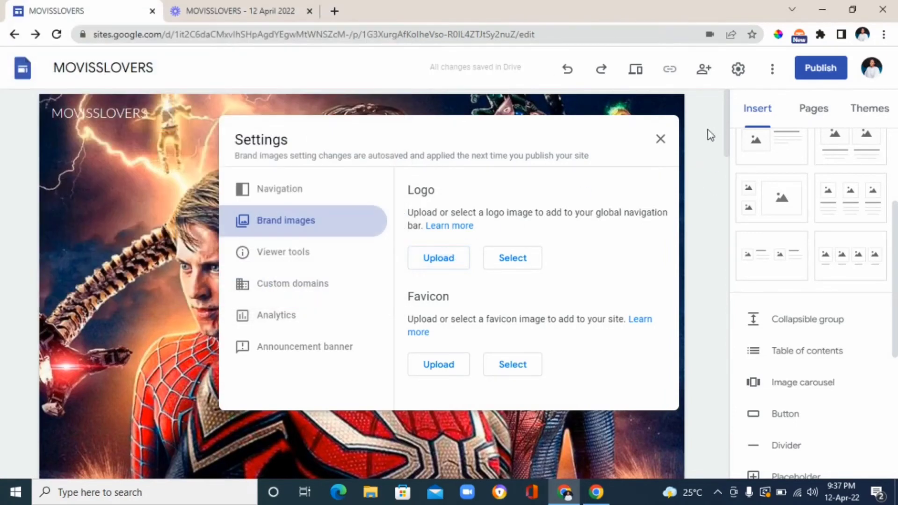
click(660, 140)
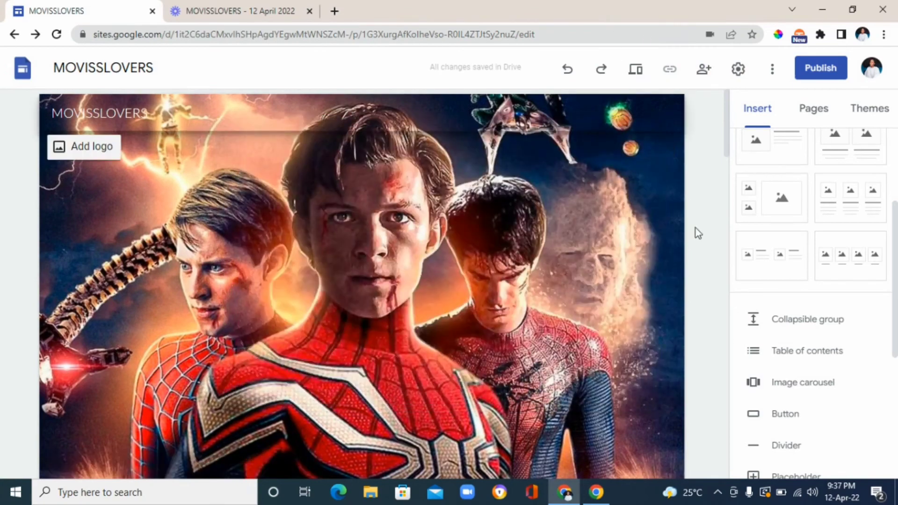
Preview the site in the large-screen view, check the header, image collage and trailer, and exit the preview
click(635, 70)
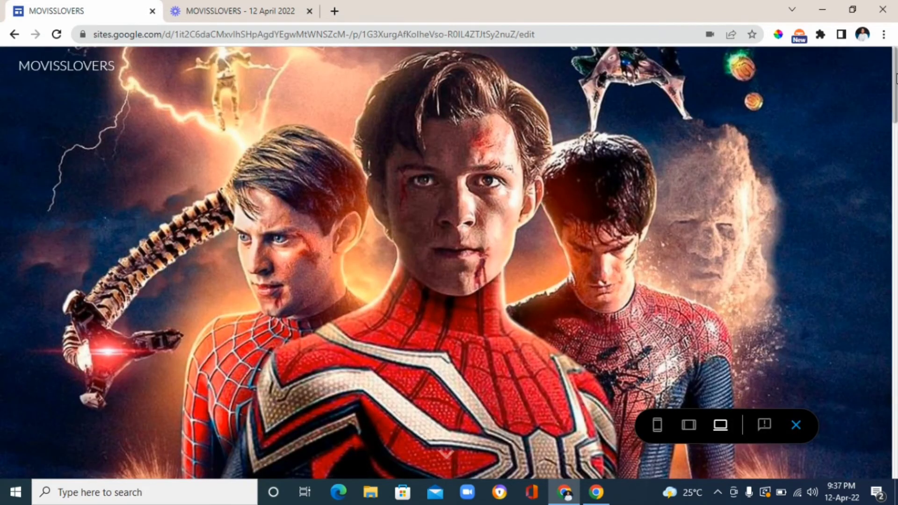
drag(895, 77, 896, 180)
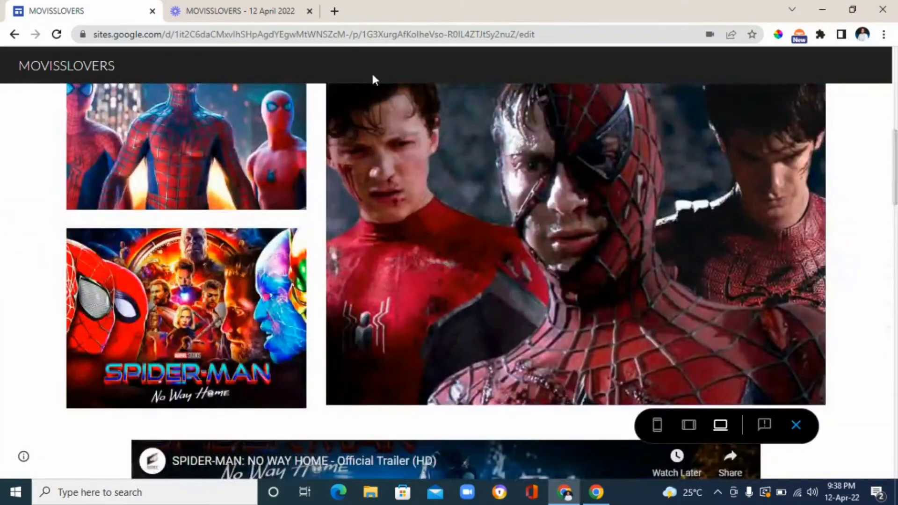
right_click(14, 37)
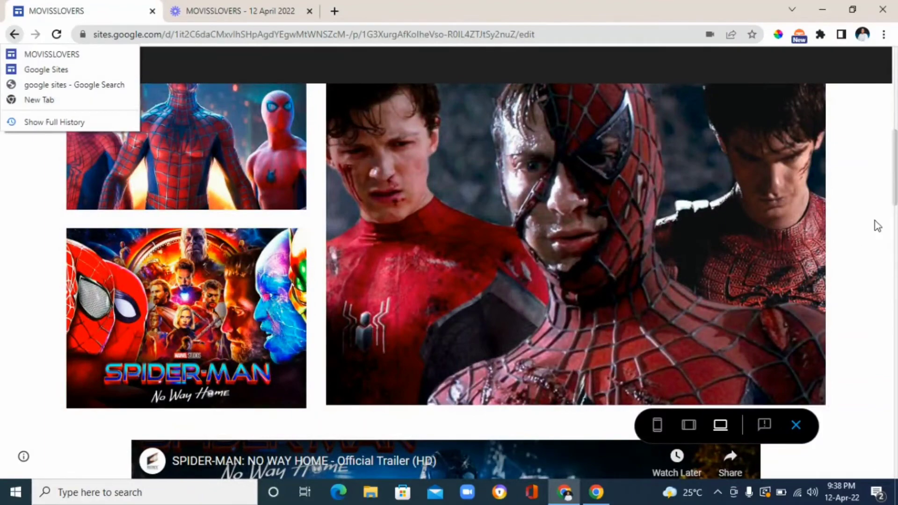
click(895, 145)
drag(895, 159, 895, 229)
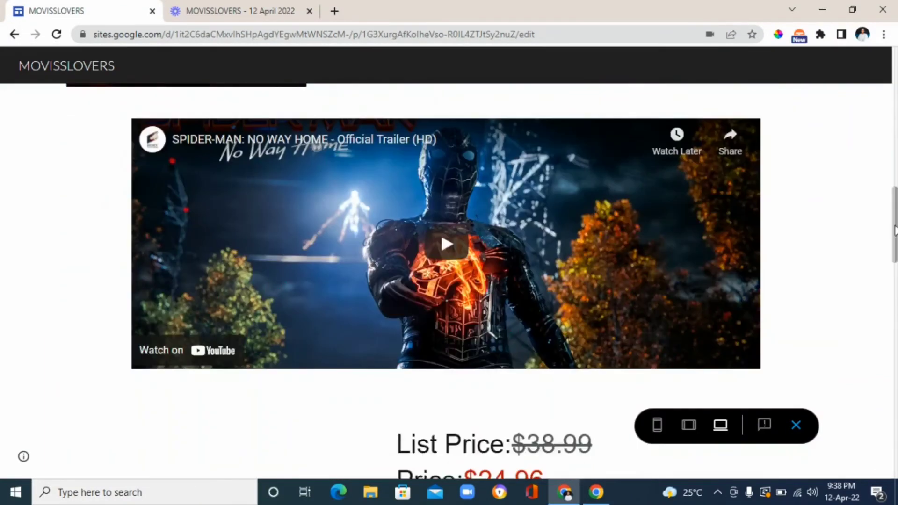
click(803, 429)
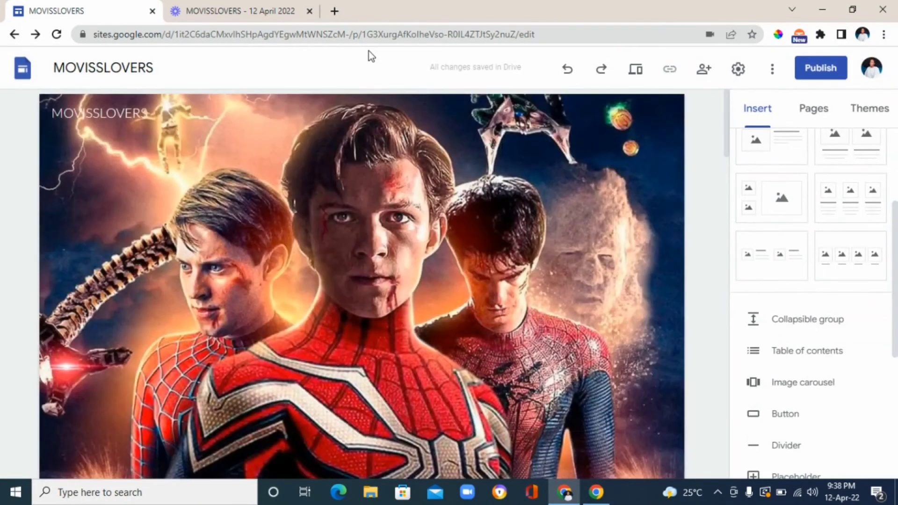
Switch to Canva, search for "PINTEREST PIN" and browse the Pinterest Pin (1000 × 1500) templates
click(243, 11)
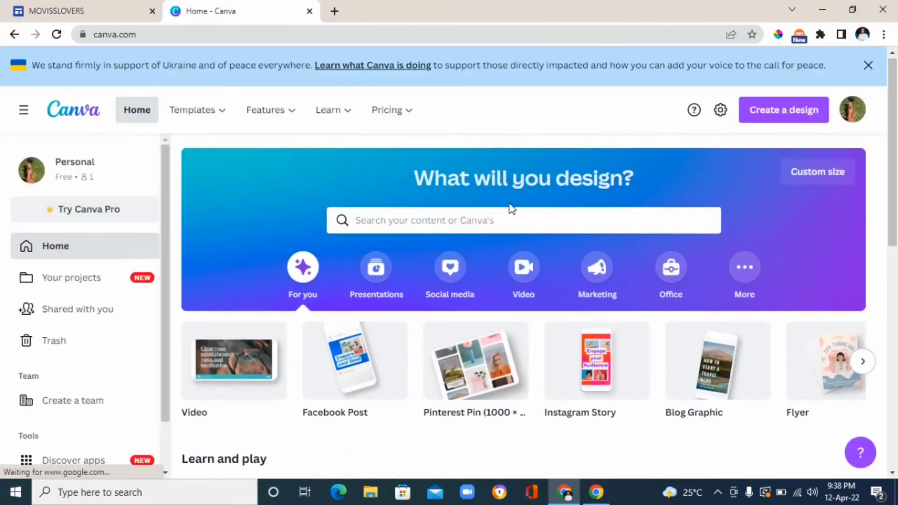
click(467, 219)
text(PIN)
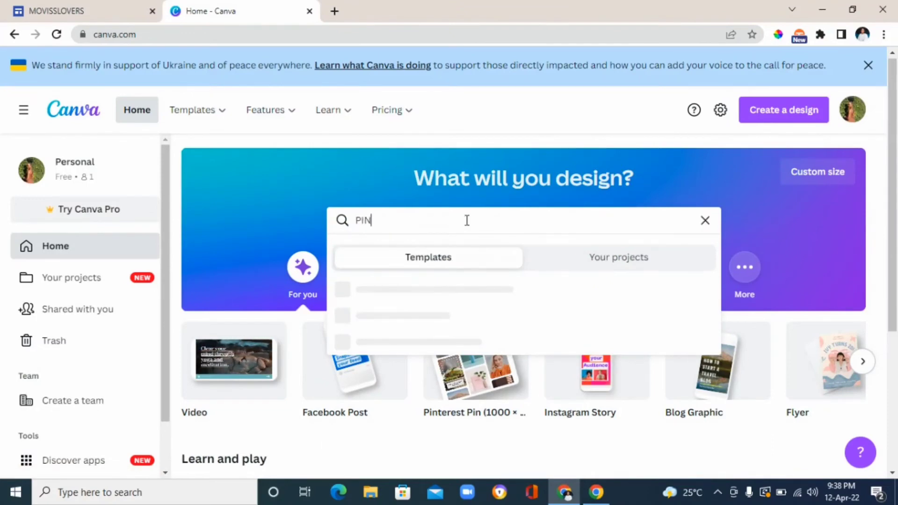
text(TEREST PIN)
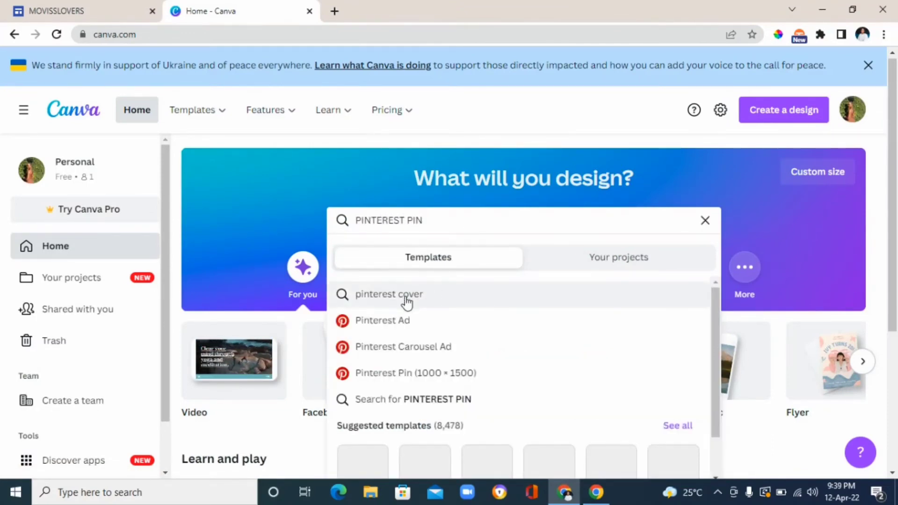
click(430, 374)
scroll(895, 119, down, 5)
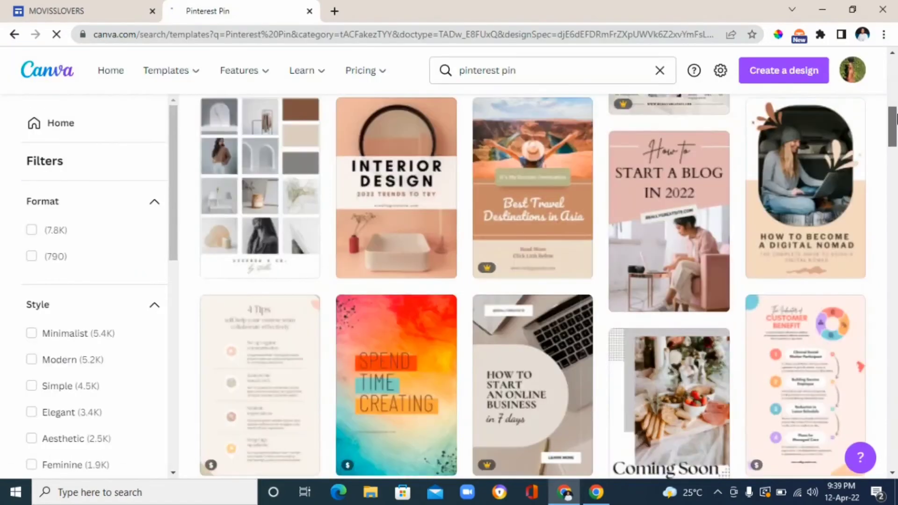
drag(895, 119, 895, 154)
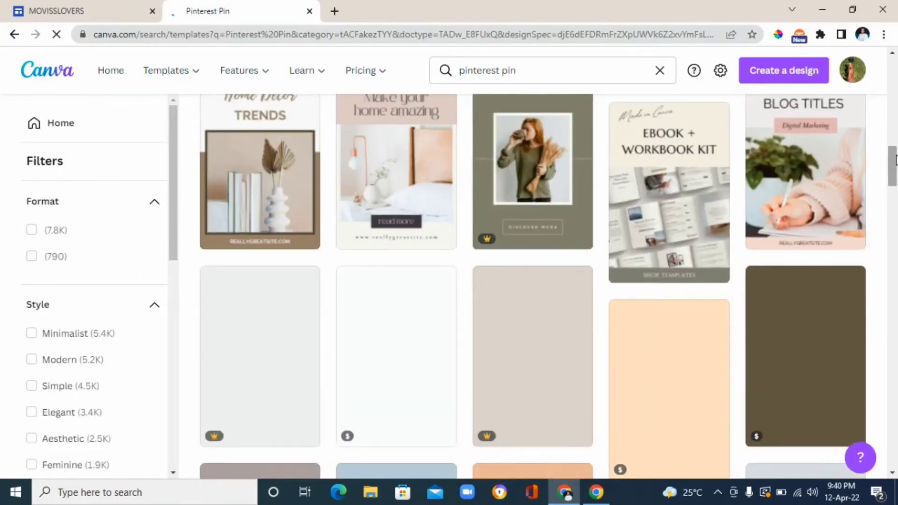
drag(895, 159, 896, 197)
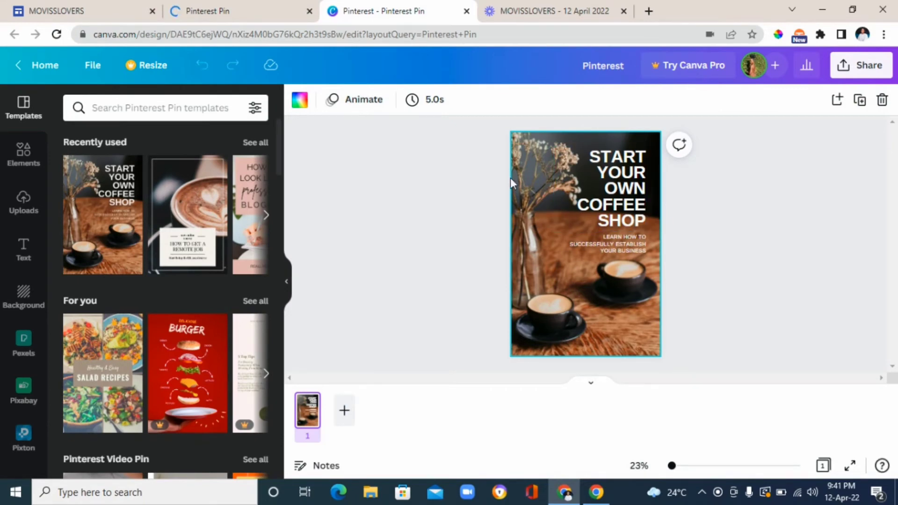
Replace the coffee shop template's background photo with the uploaded Spider-Man: No Way Home image
click(24, 202)
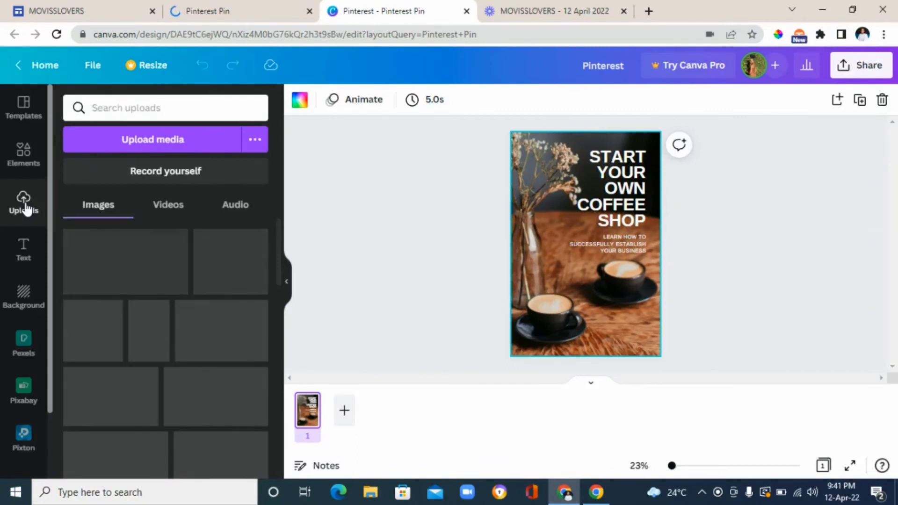
click(167, 145)
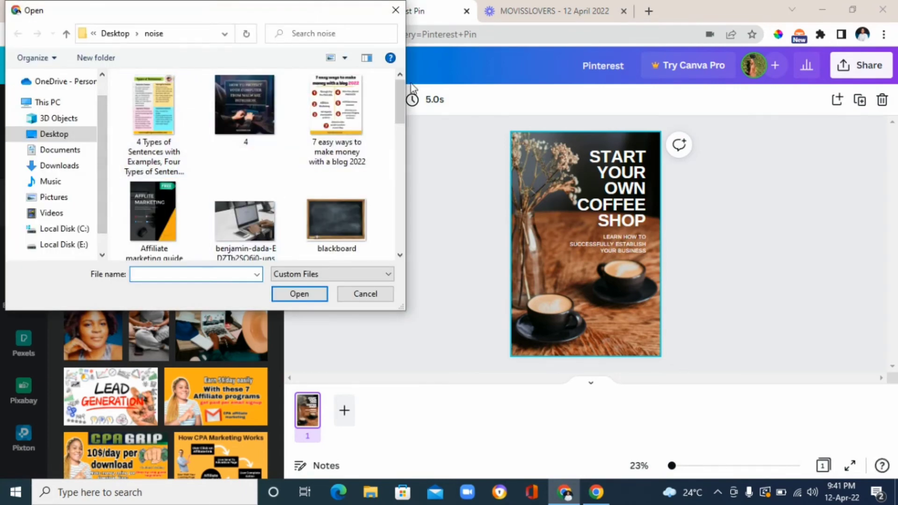
key(alt+Up)
click(396, 10)
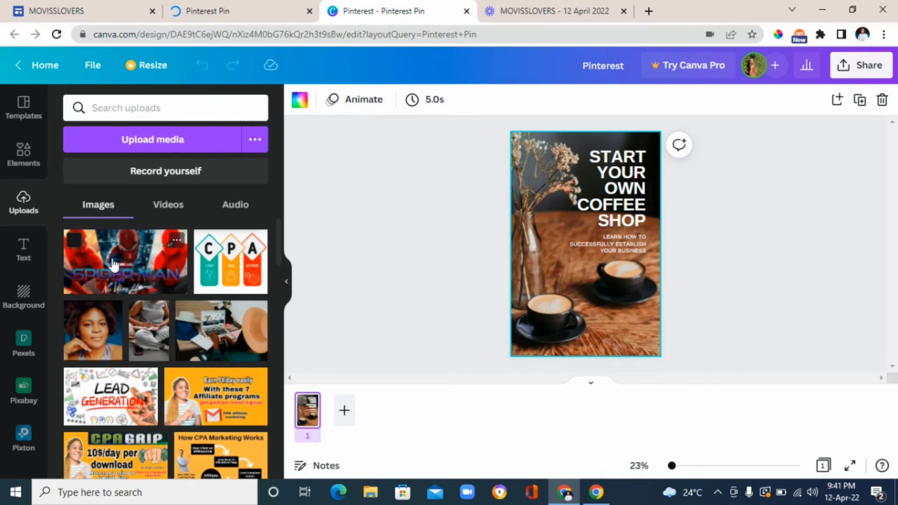
drag(113, 241, 577, 359)
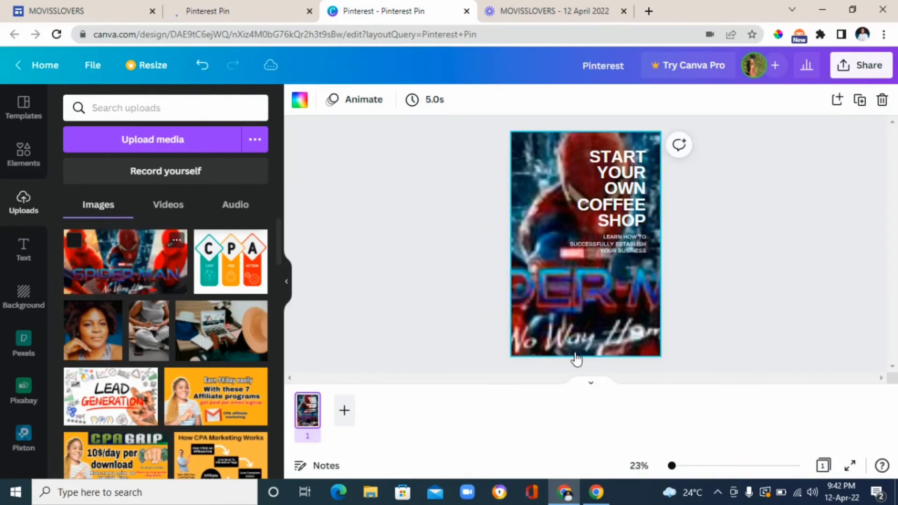
Reposition the background image's crop so the middle Spider-Man fills the pin
drag(672, 465, 674, 467)
click(678, 467)
double_click(586, 227)
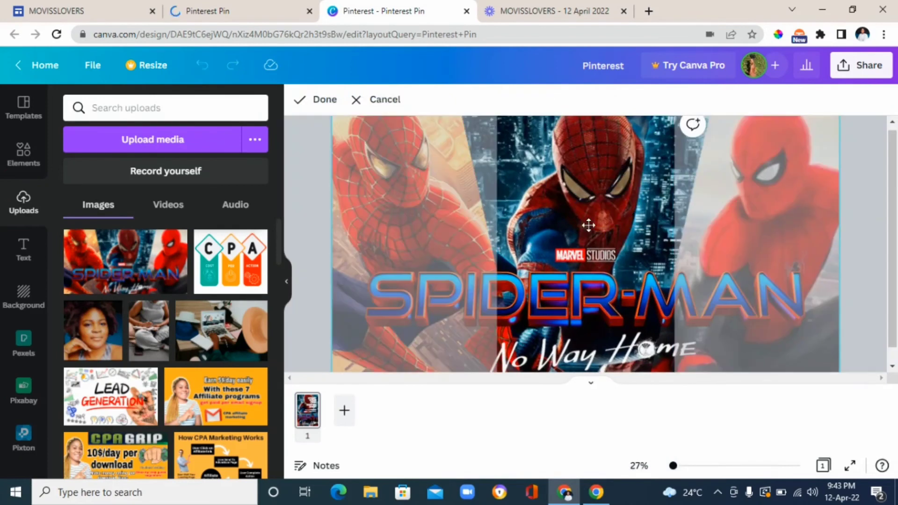
drag(585, 227, 702, 234)
click(378, 258)
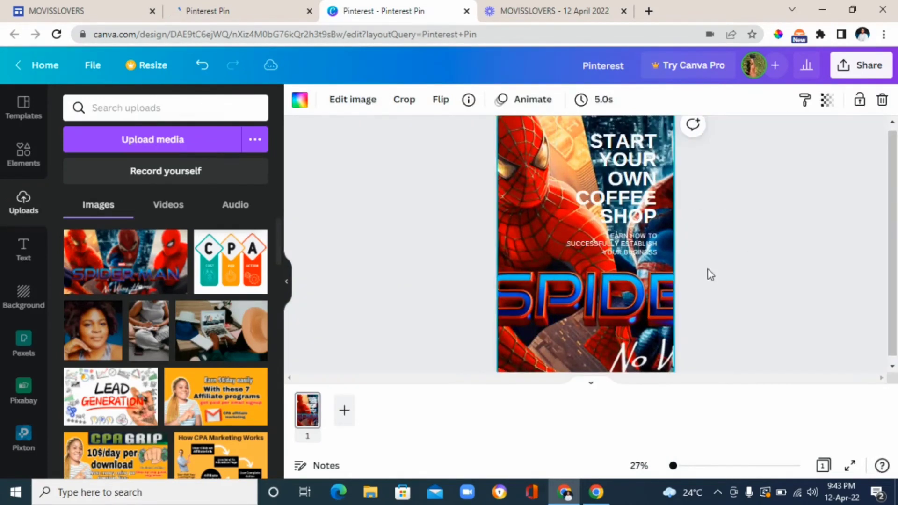
click(525, 209)
double_click(525, 209)
drag(525, 209, 337, 245)
click(330, 210)
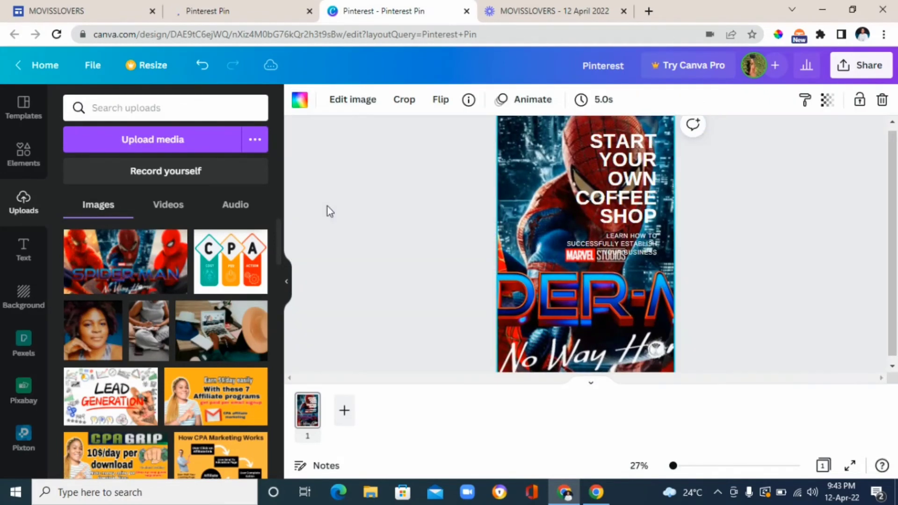
Replace the heading "START YOUR OWN COFFEE SHOP" with "GET THE MOVIE HERE"
click(600, 143)
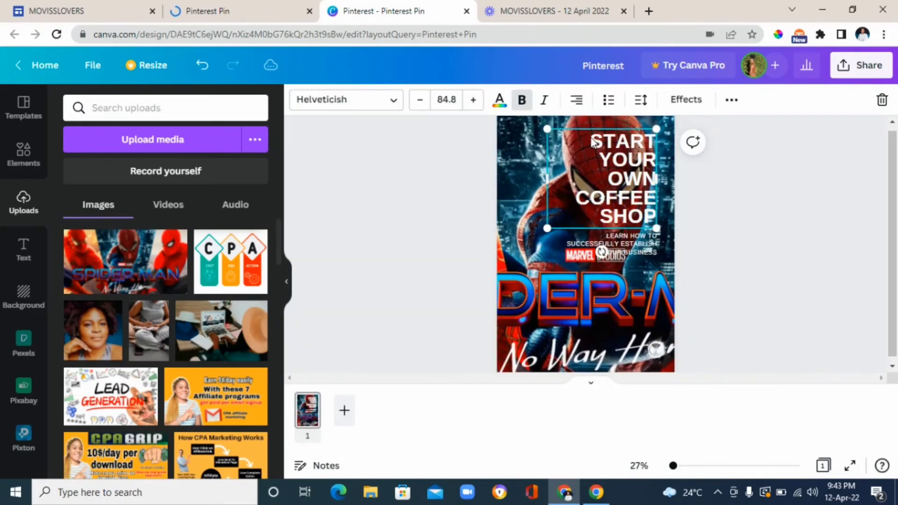
click(593, 143)
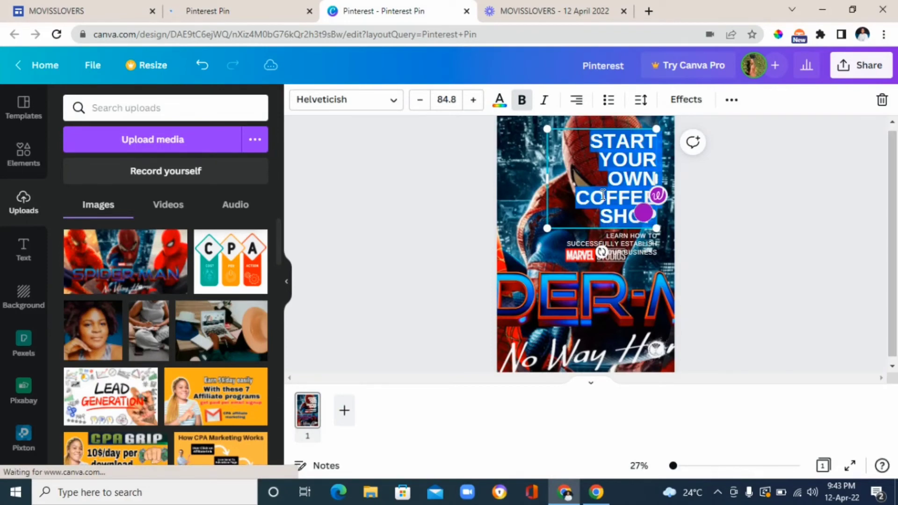
text(GET IT HERE)
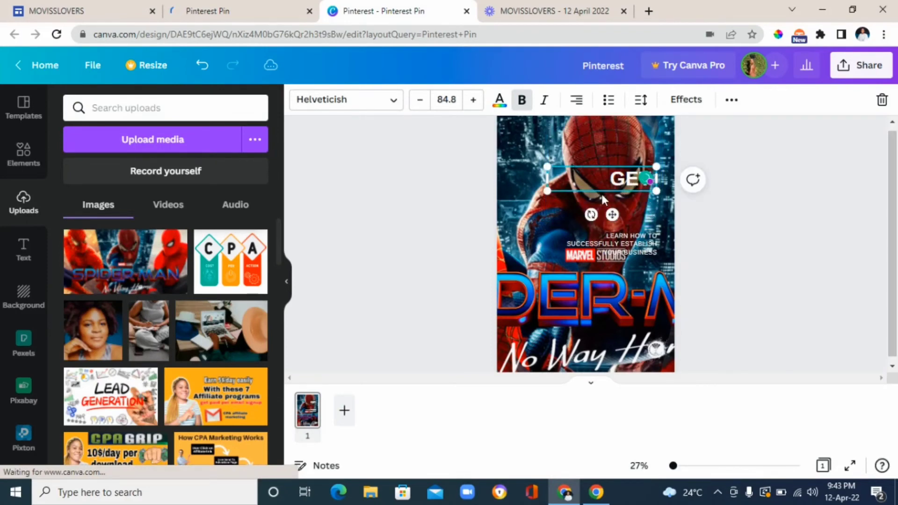
double_click(649, 169)
key(BackSpace)
text(THE MOVIE)
Delete the small subtitle text and move the heading down to just above the Spider-Man title
click(640, 245)
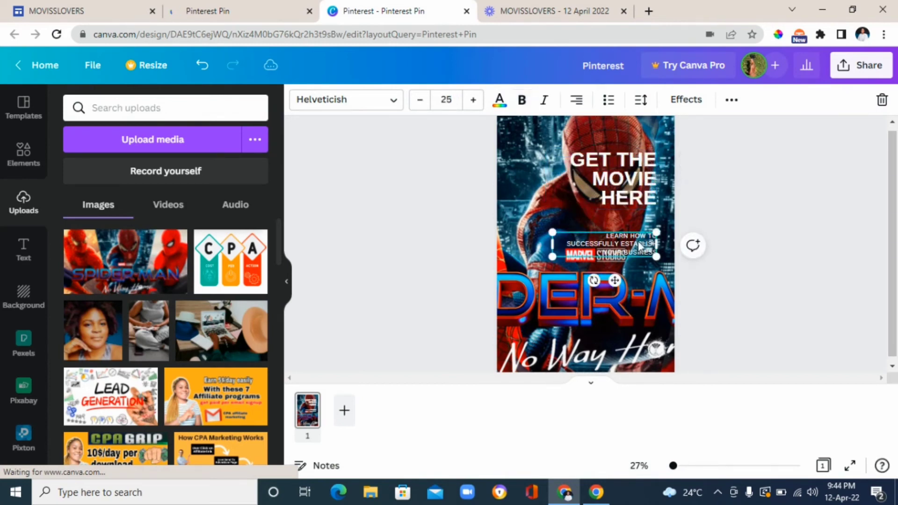
key(Delete)
drag(569, 157, 566, 206)
Recolor the heading "GET THE MOVIE HERE" green and move it to the pin's upper-left area beside the mask
click(500, 99)
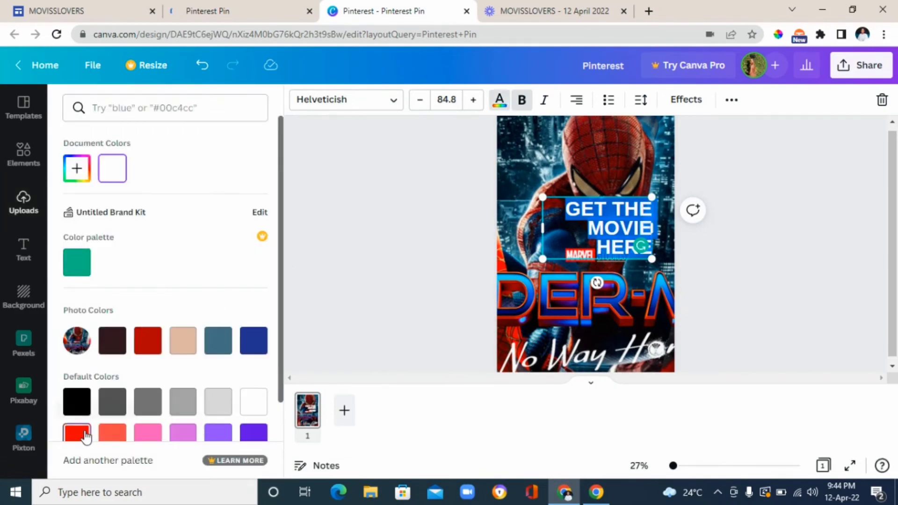
click(390, 157)
drag(608, 226, 542, 159)
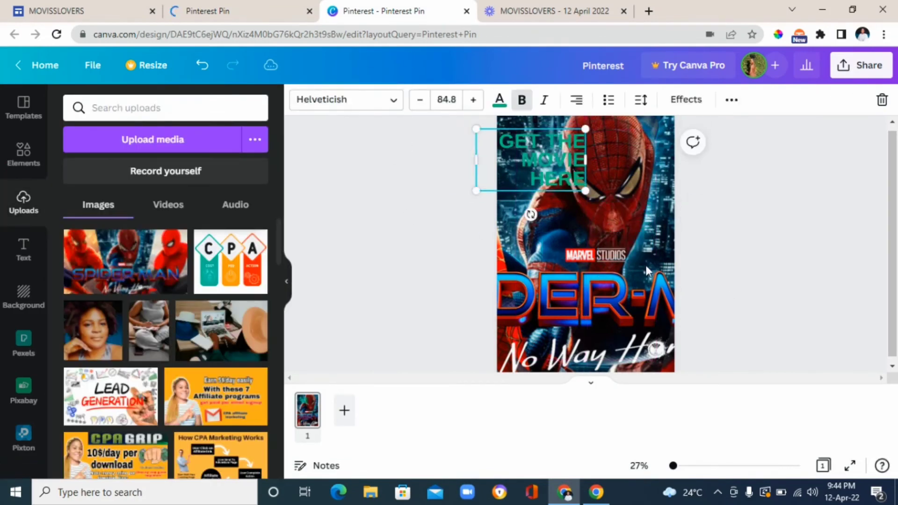
click(23, 152)
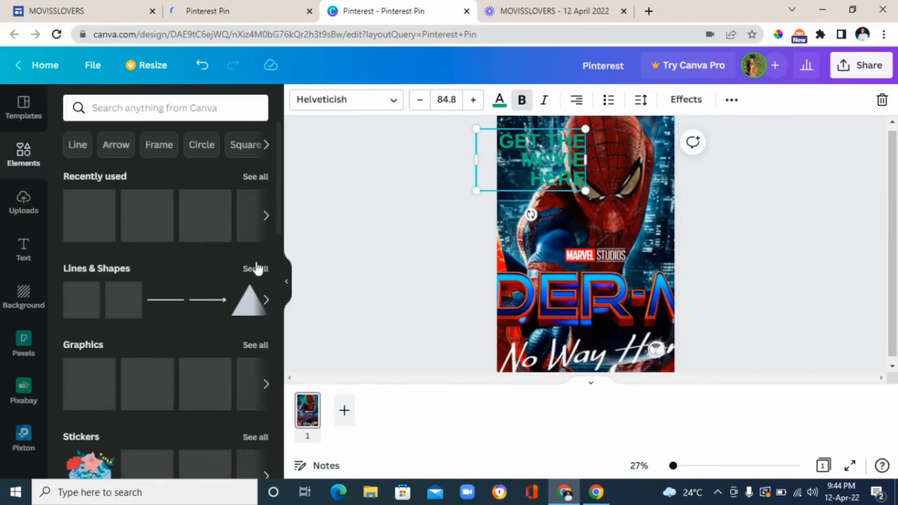
scroll(276, 243, down, 1)
scroll(281, 224, up, 1)
click(738, 181)
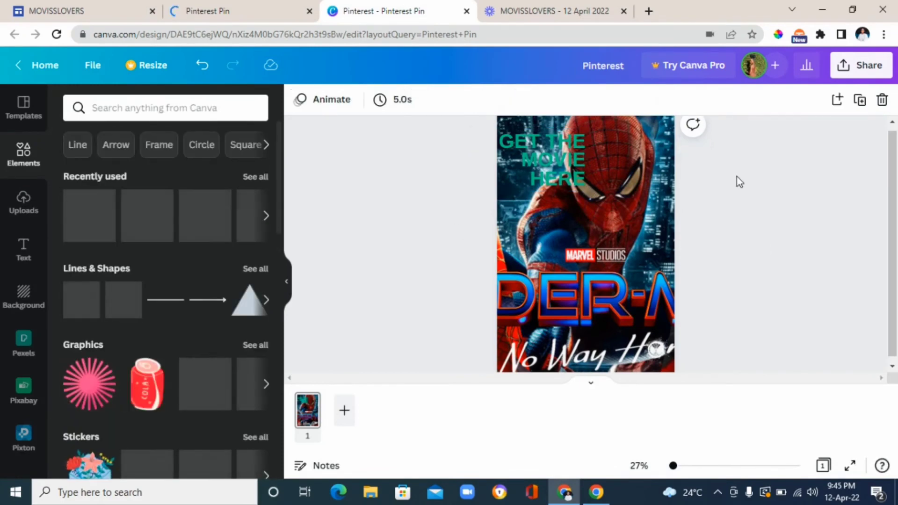
Preview the pin design full screen and return to the editor
click(537, 136)
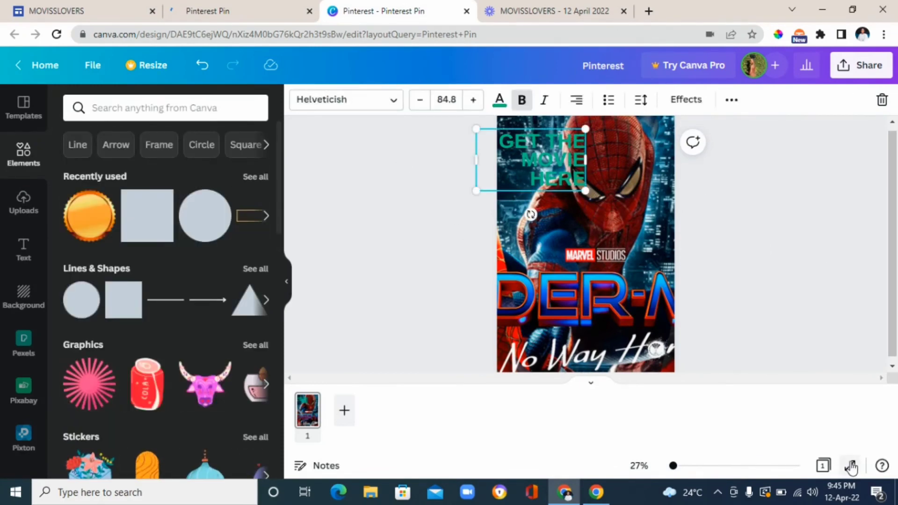
click(852, 467)
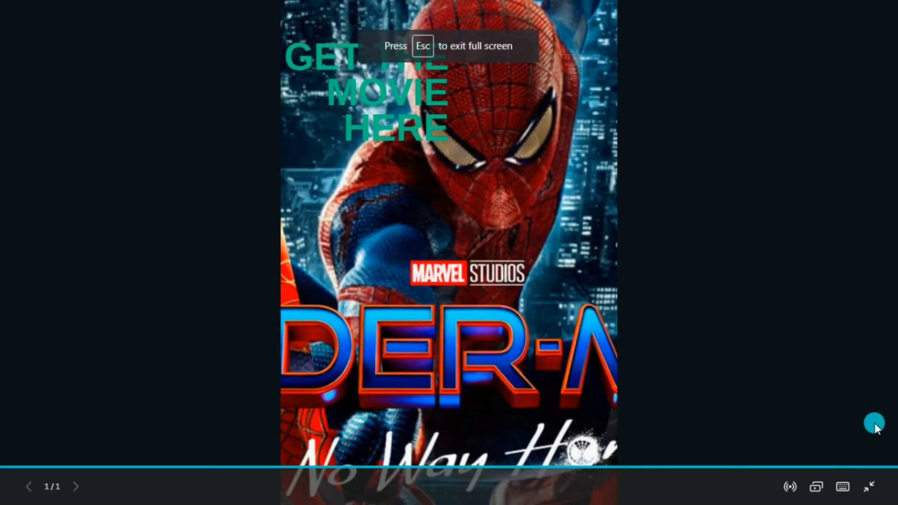
click(871, 490)
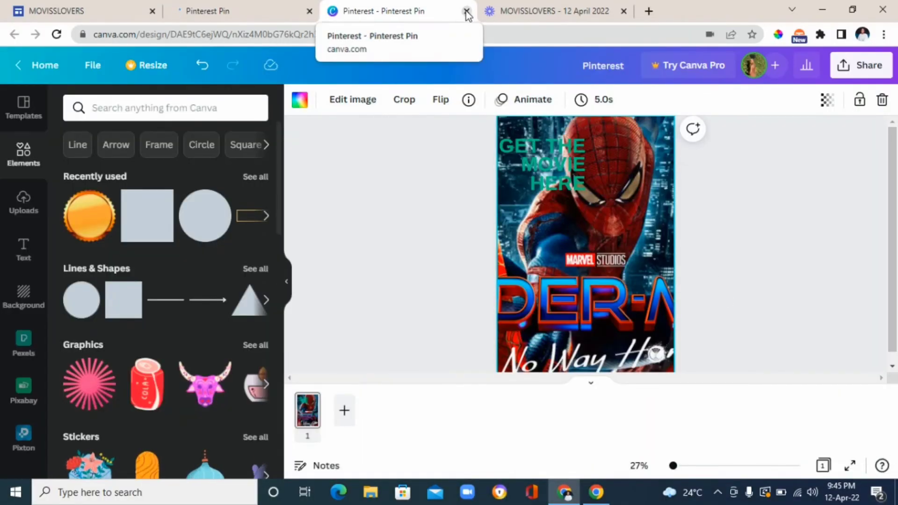
click(89, 215)
click(14, 180)
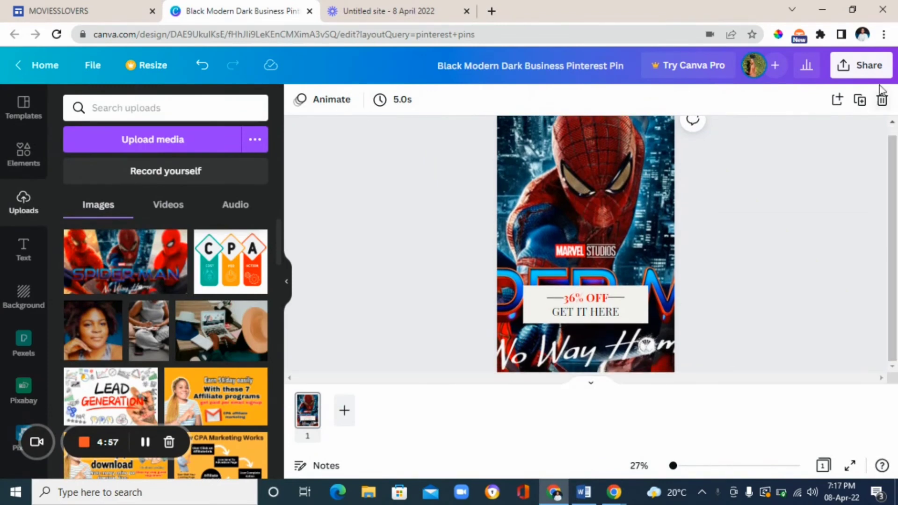
Open the sharing and download options for the Spider-Man pin design with the "36% OFF GET IT HERE" label
click(867, 68)
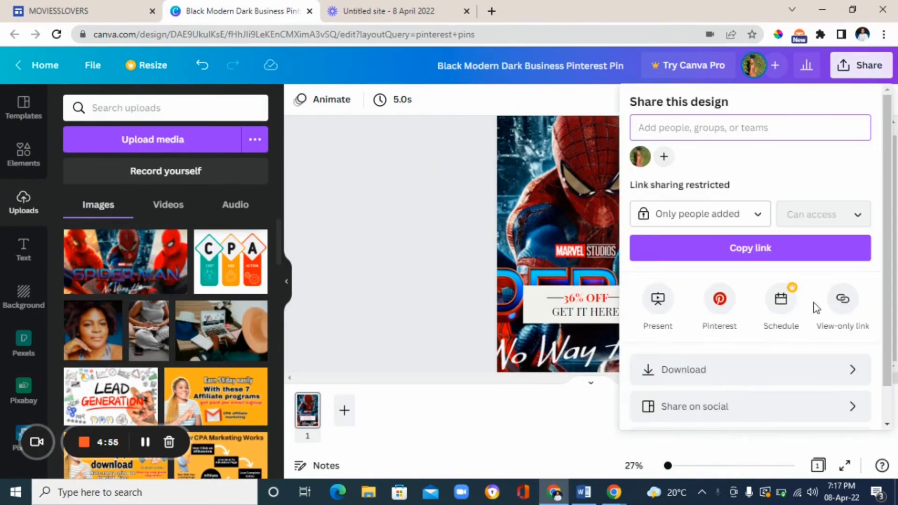
scroll(887, 379, down, 2)
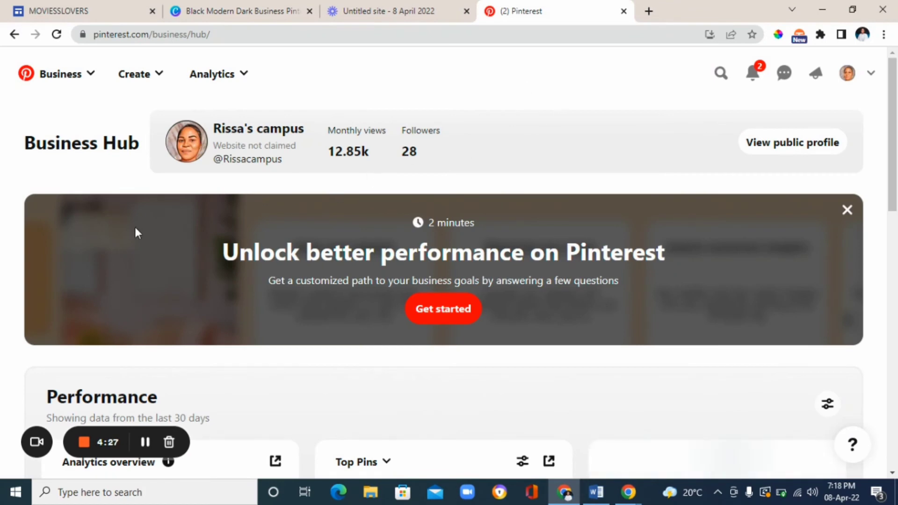
Start a new pin in Pinterest and upload the image "Black Modern Dark Business Pinterest Pin"
click(164, 77)
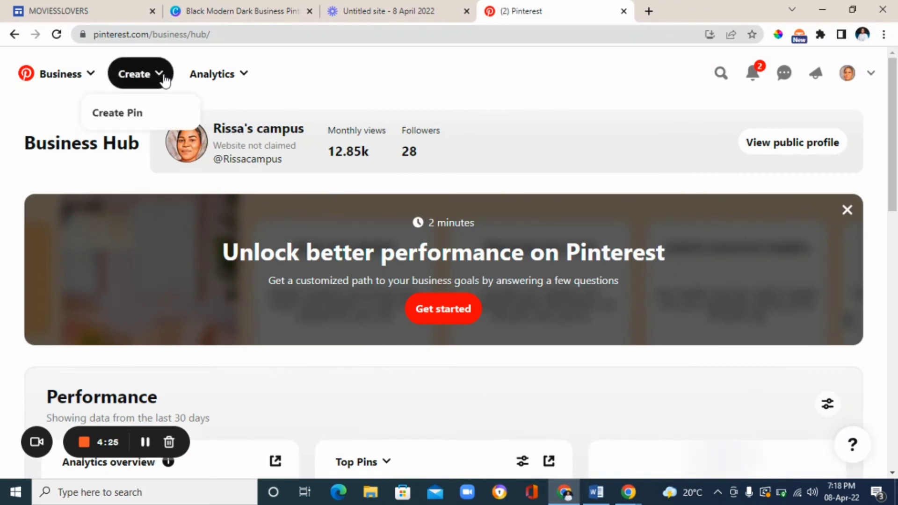
click(152, 114)
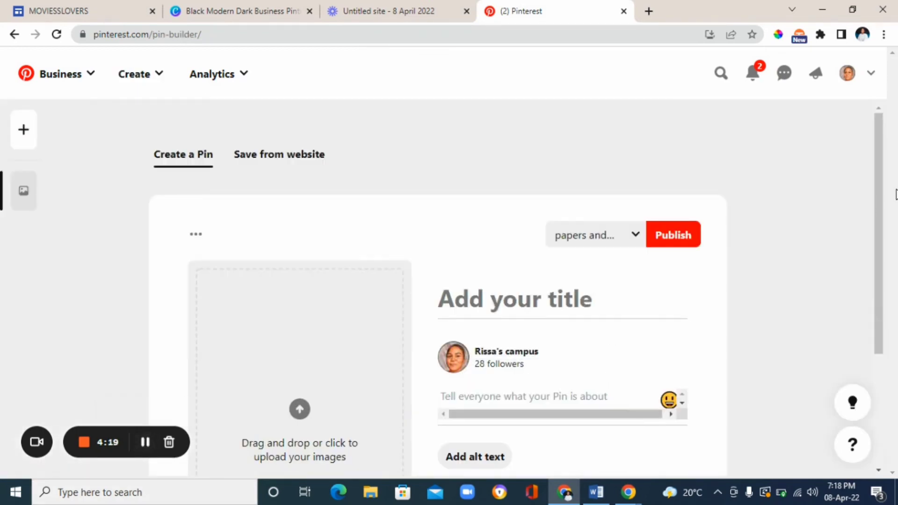
drag(880, 219, 882, 257)
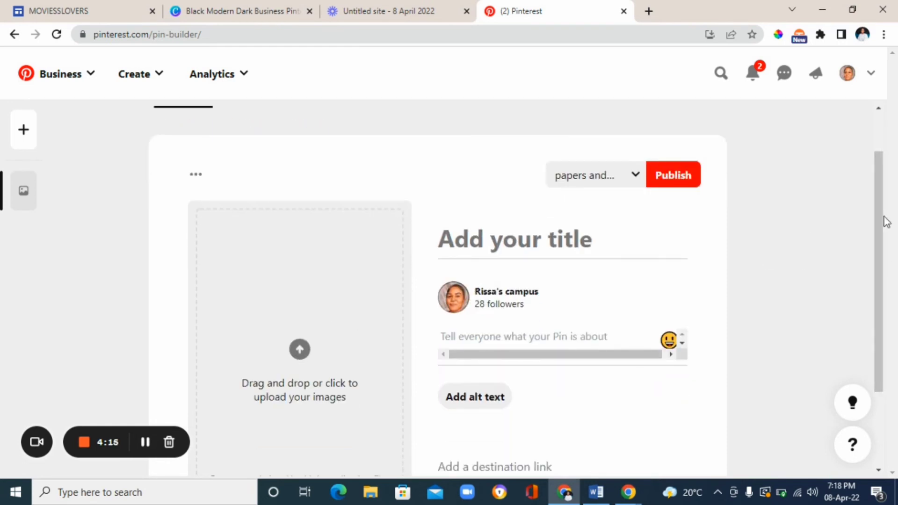
drag(885, 221, 884, 270)
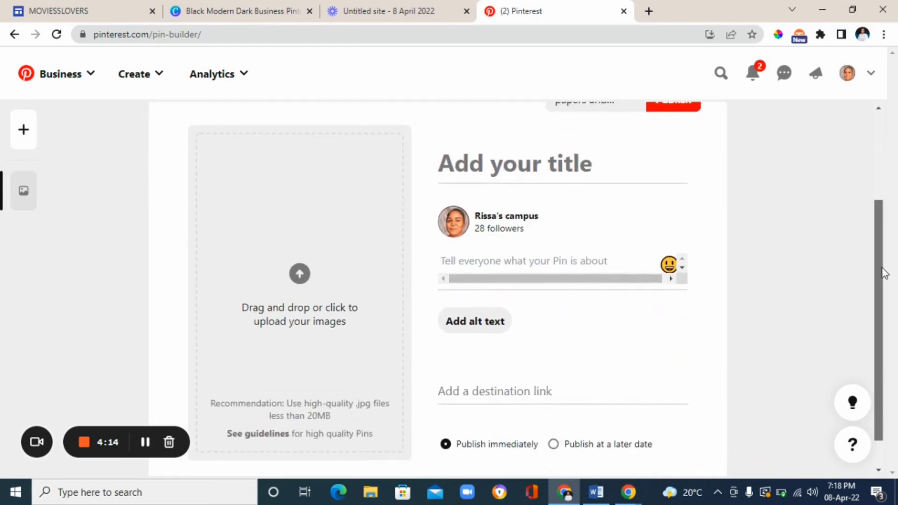
click(299, 276)
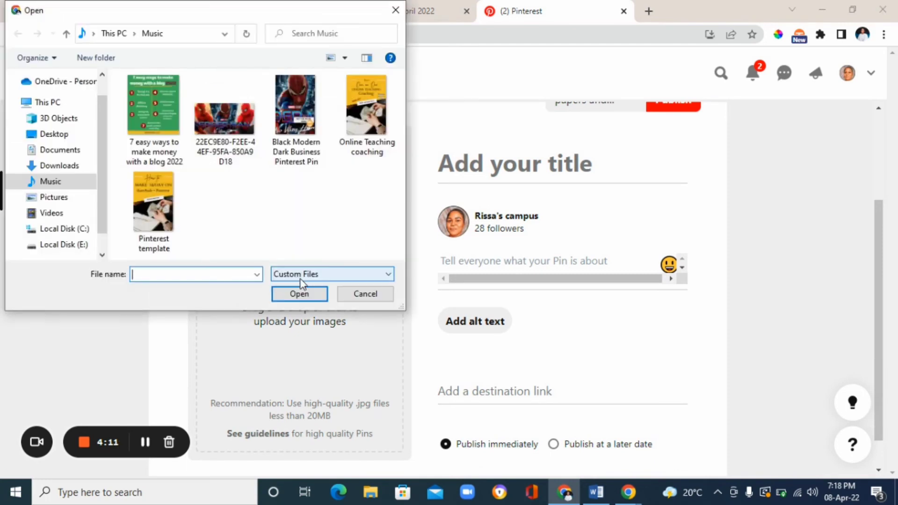
click(296, 117)
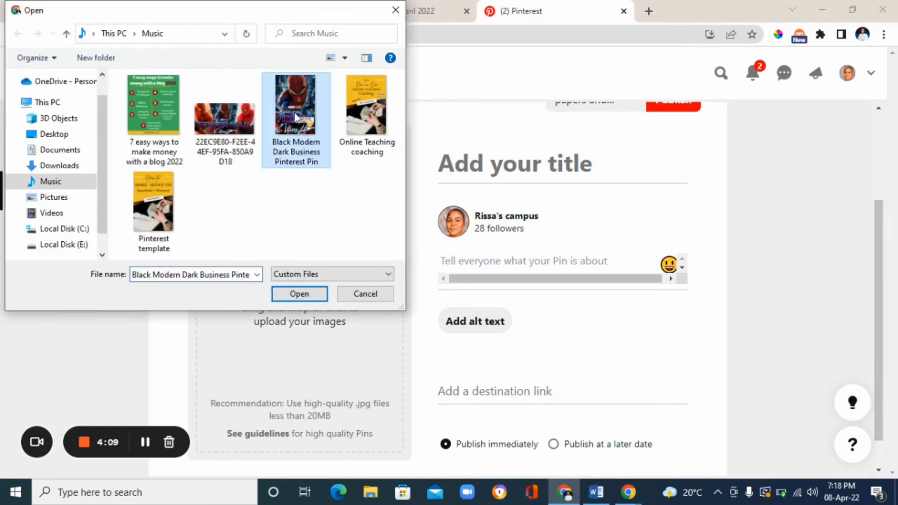
click(299, 294)
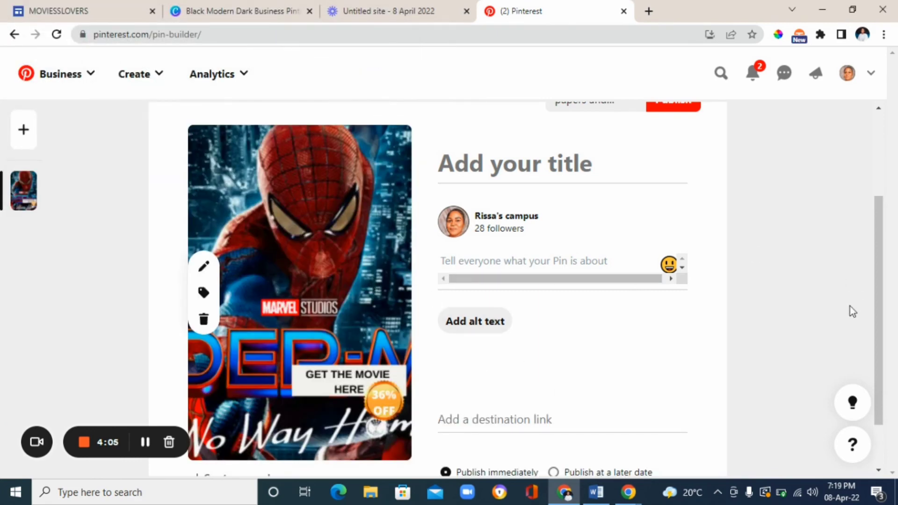
Title the pin "Spider-Man No Way Home Movie"
scroll(878, 224, down, 2)
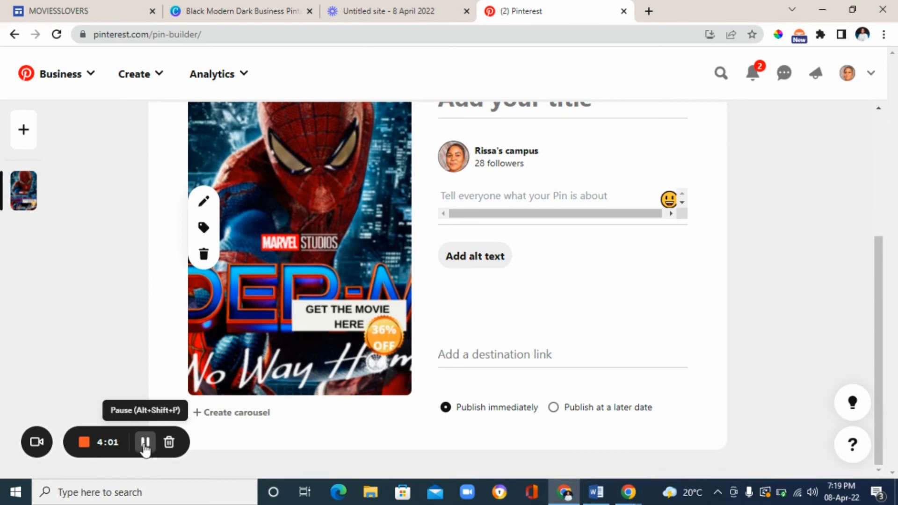
drag(875, 327, 878, 260)
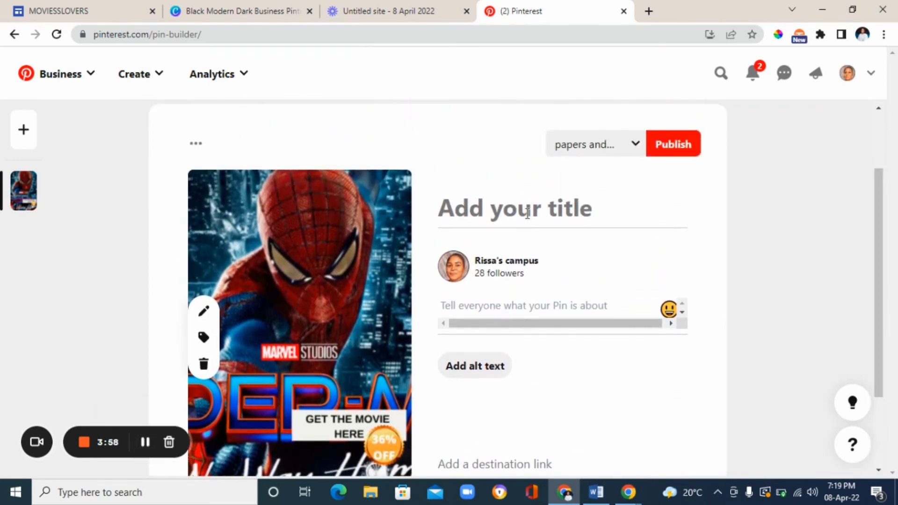
click(465, 204)
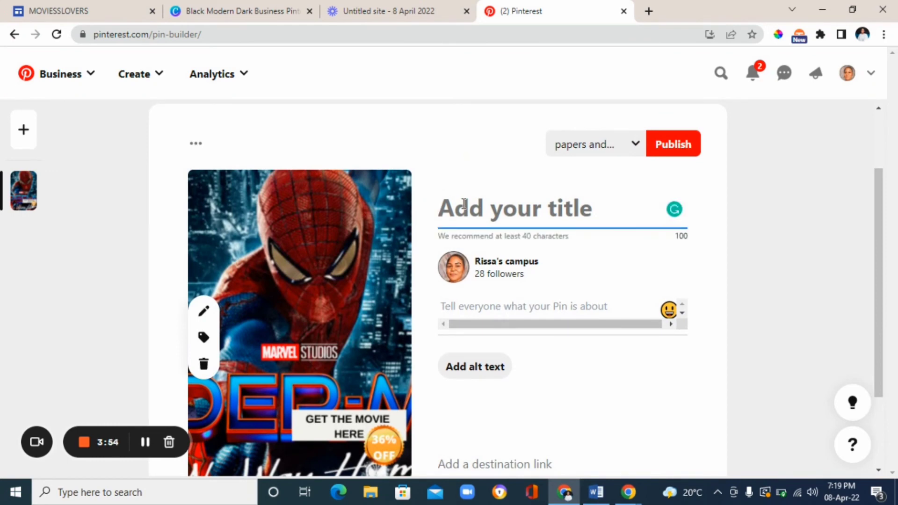
text(S)
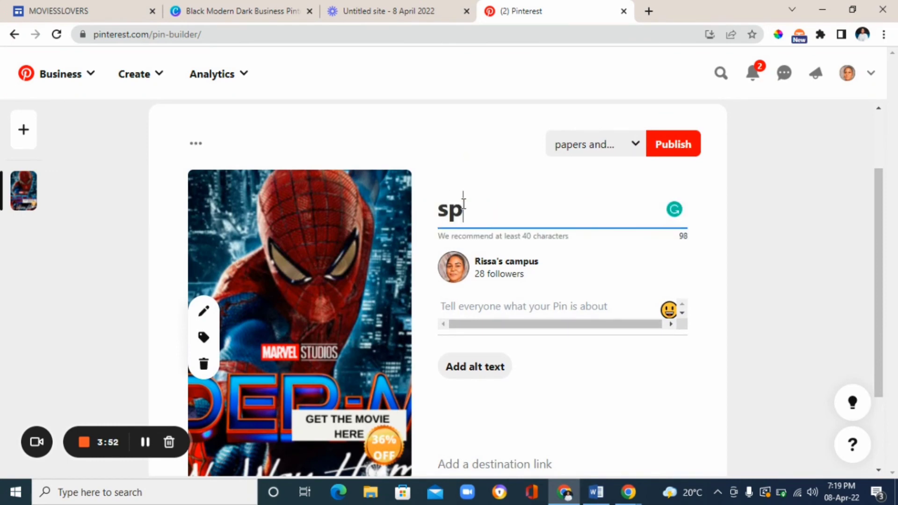
text(piderm)
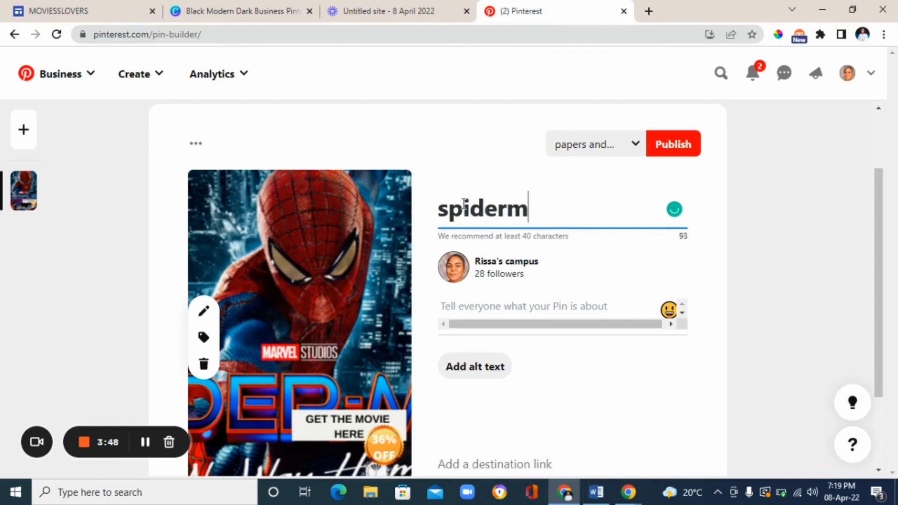
key(BackSpace)
key(BackSpace)
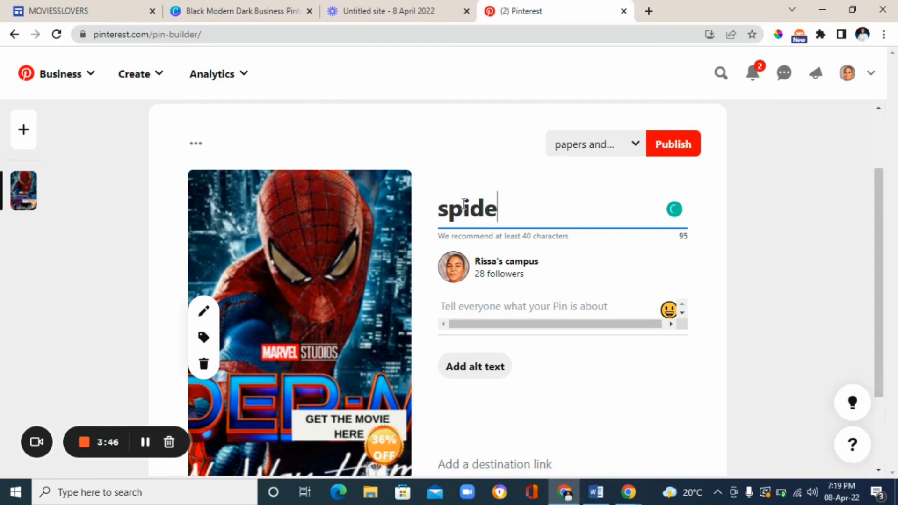
text(r ma)
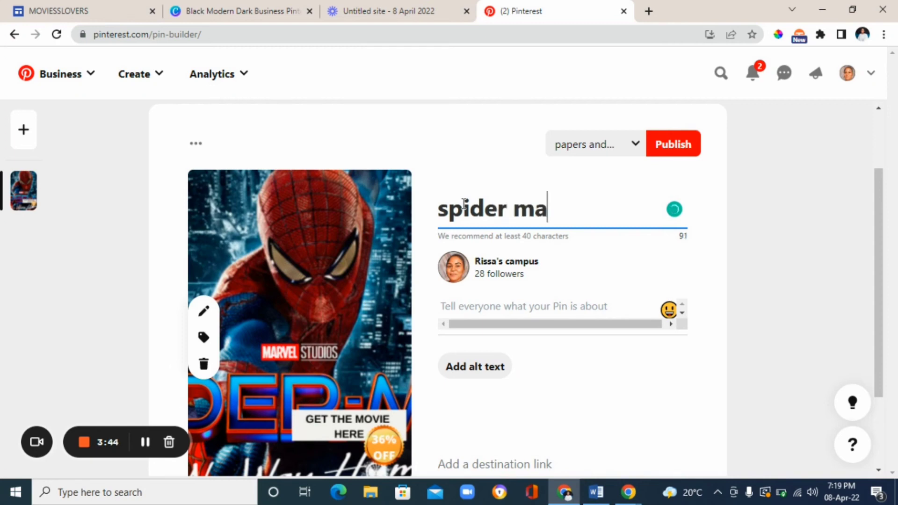
text(n )
text(n)
text(N)
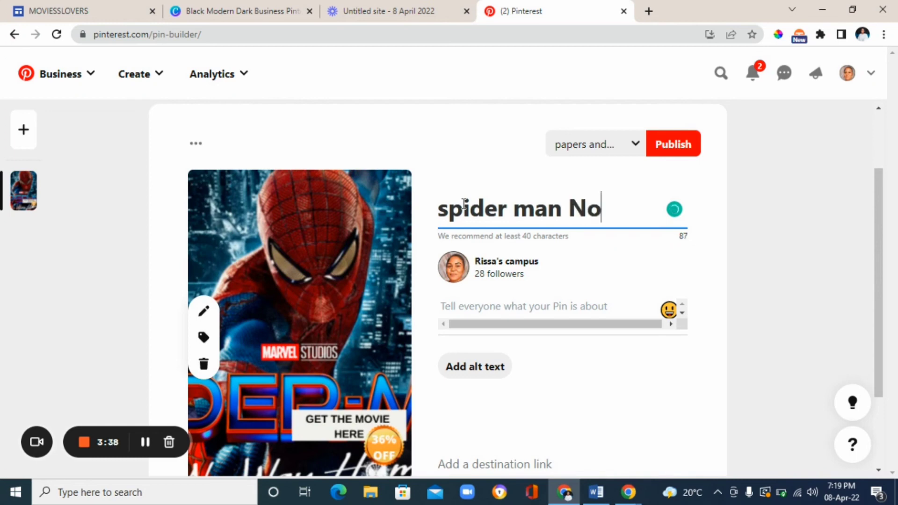
text(o Way )
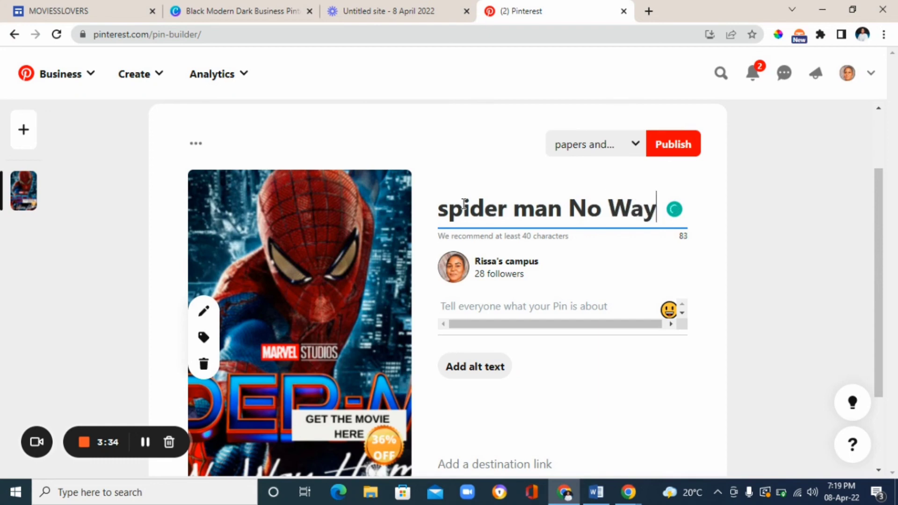
text(H)
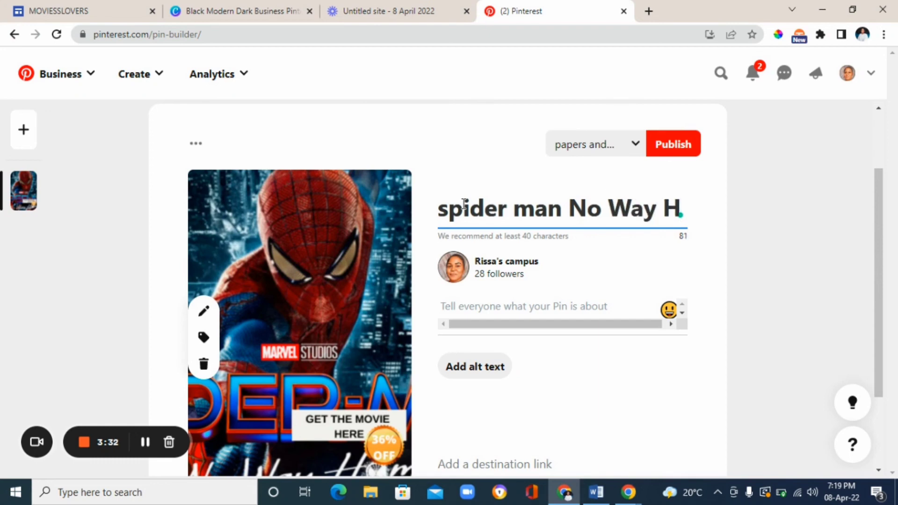
text(ome)
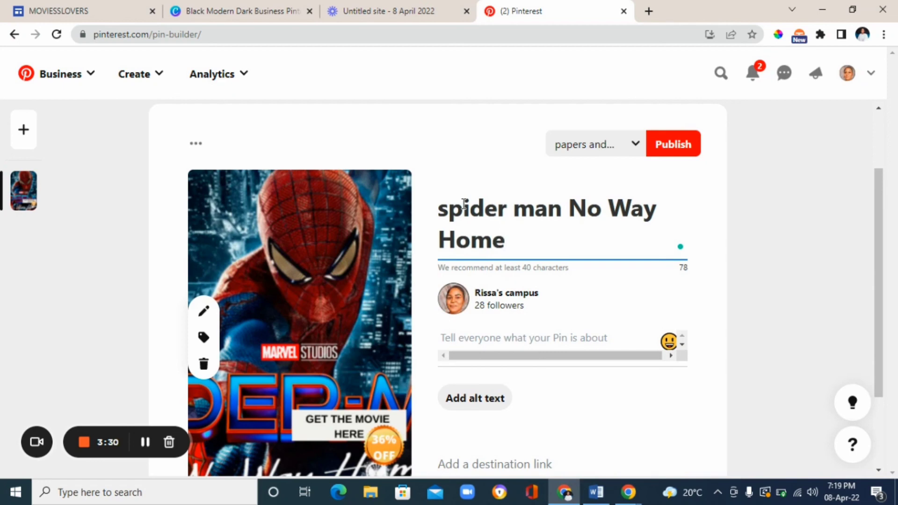
click(145, 442)
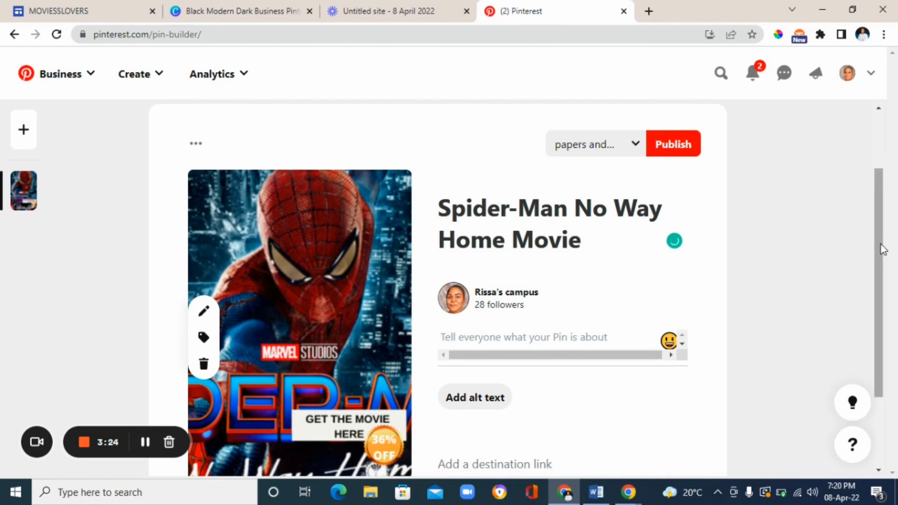
drag(882, 246, 888, 330)
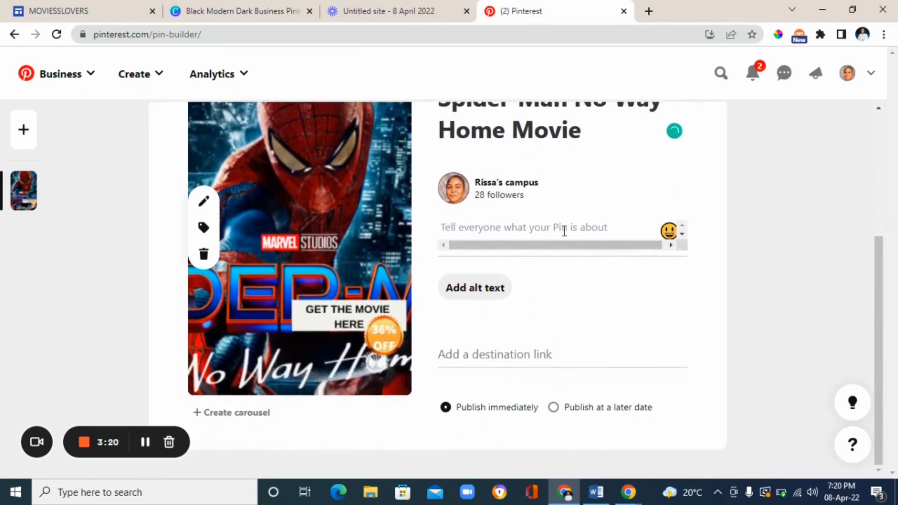
click(142, 442)
click(451, 399)
click(109, 1)
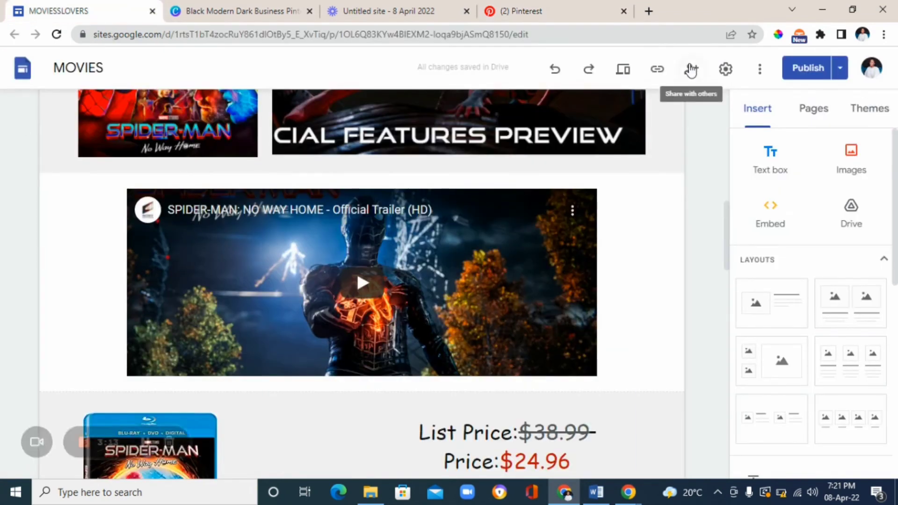
click(838, 68)
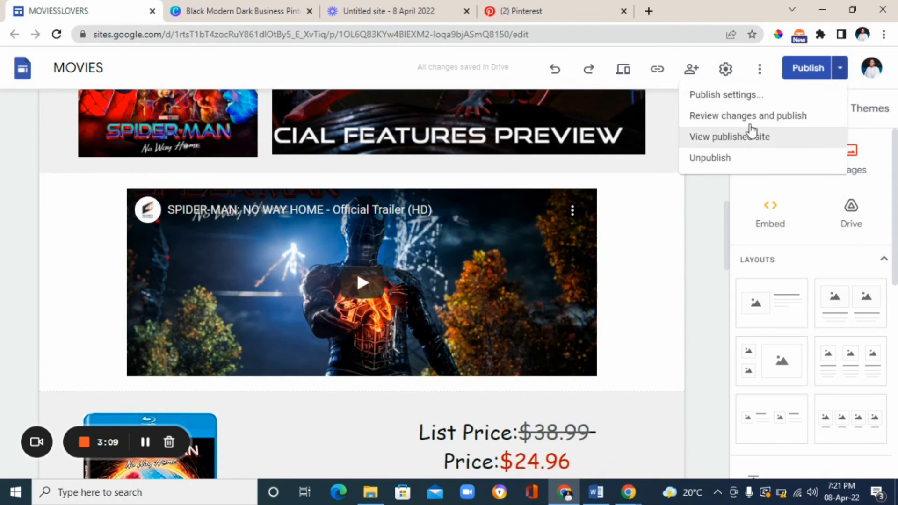
click(726, 138)
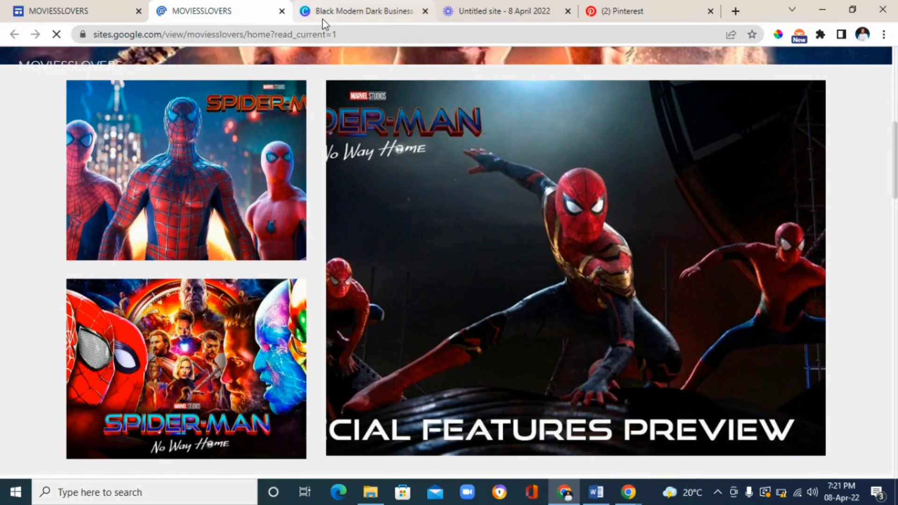
click(345, 33)
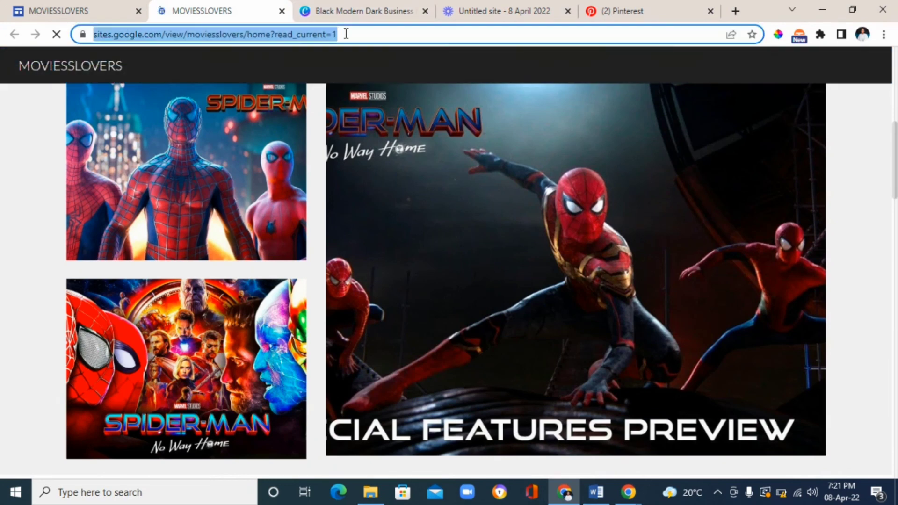
click(298, 34)
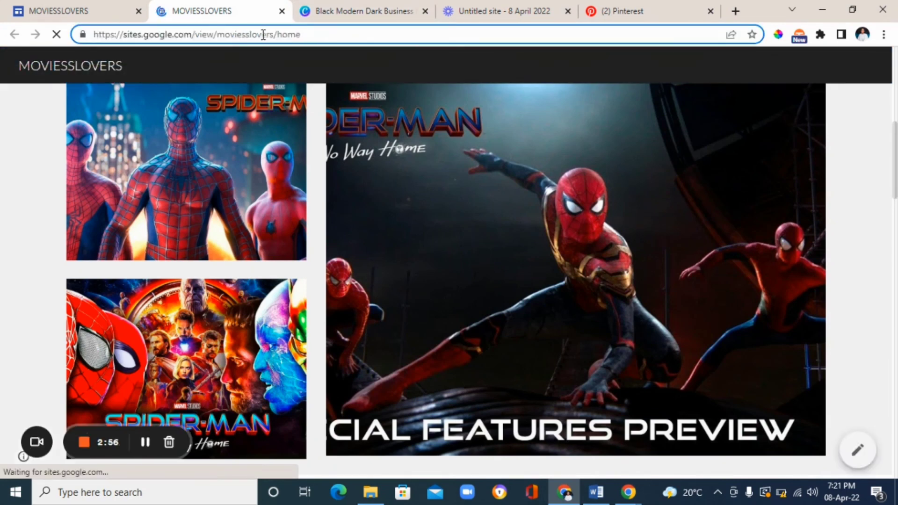
drag(303, 34, 90, 34)
right_click(178, 35)
click(225, 126)
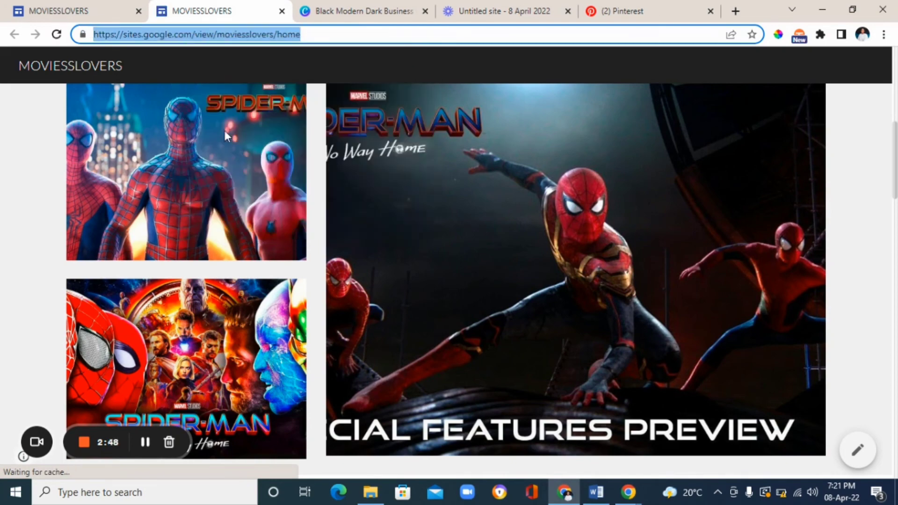
Switch to Pinterest and paste the copied site address as the Spider-Man pin's destination link
click(625, 9)
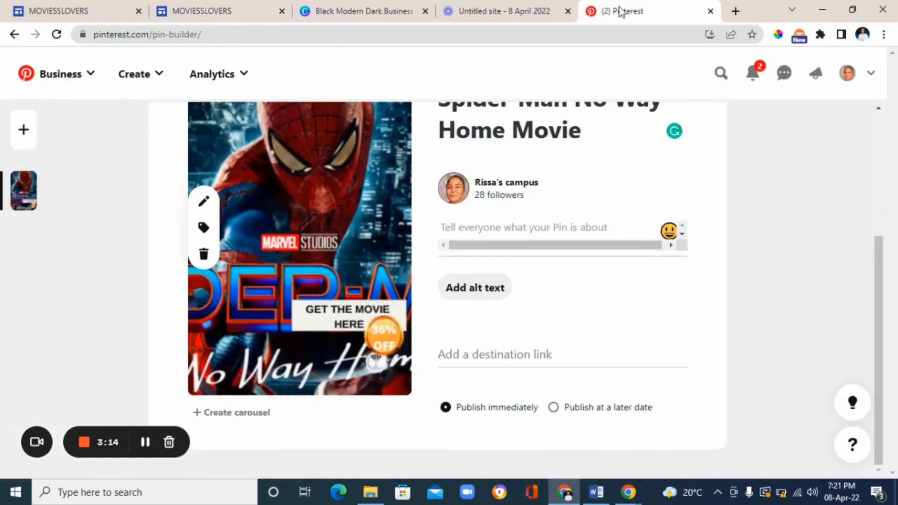
click(470, 359)
right_click(470, 359)
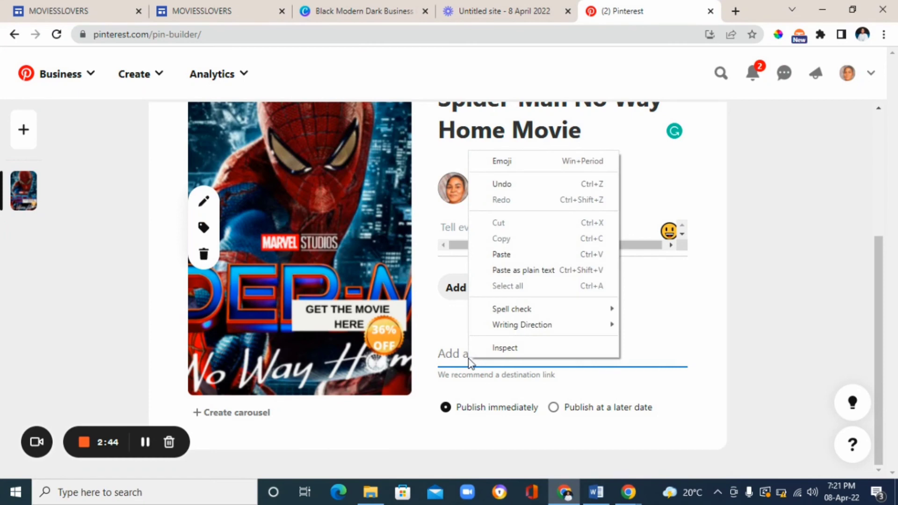
click(516, 257)
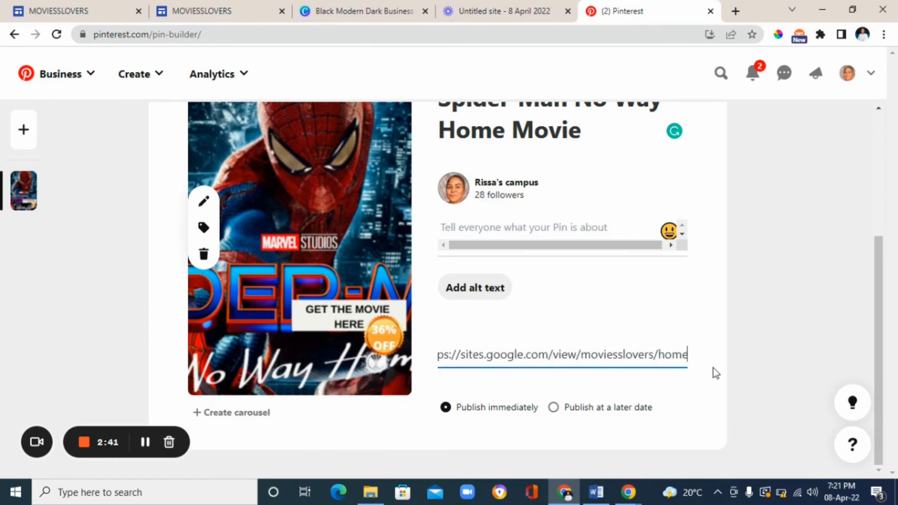
Check the pin's title and link, and publish the Spider-Man No Way Home pin immediately
scroll(886, 291, up, 1)
scroll(887, 280, up, 2)
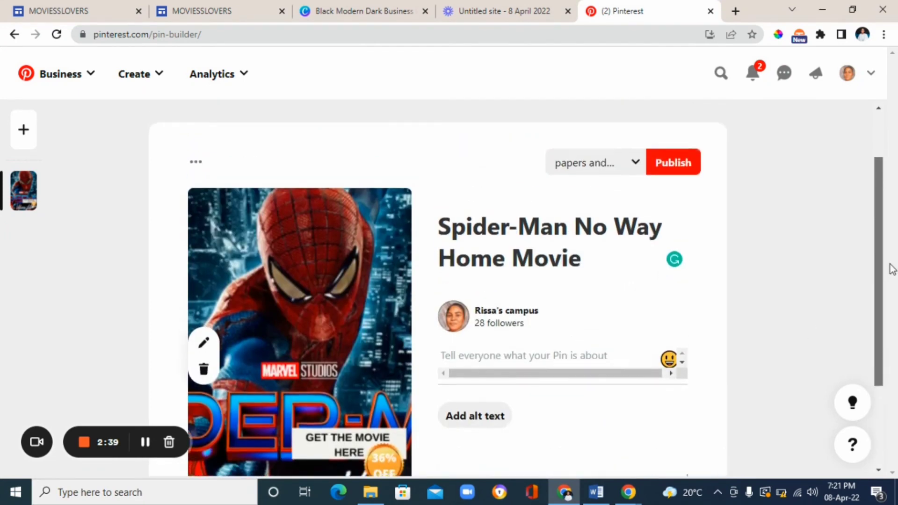
scroll(889, 299, down, 2)
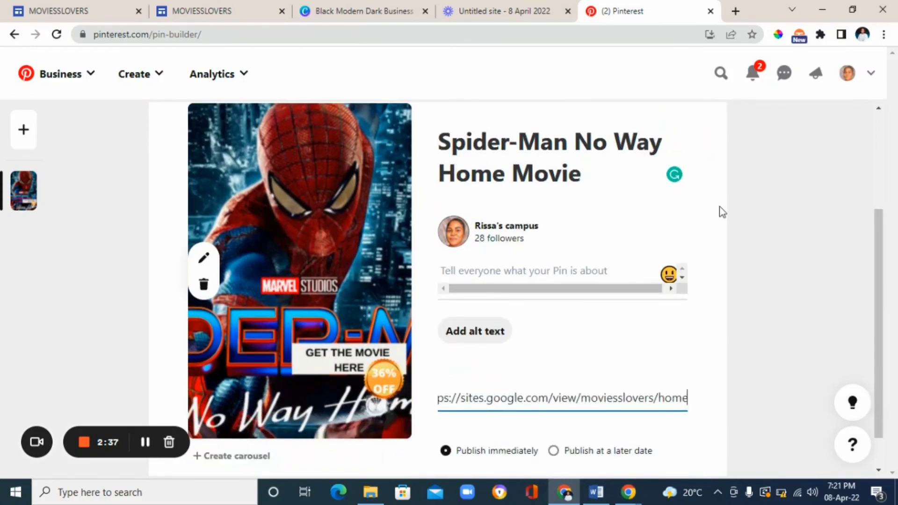
drag(875, 264, 878, 196)
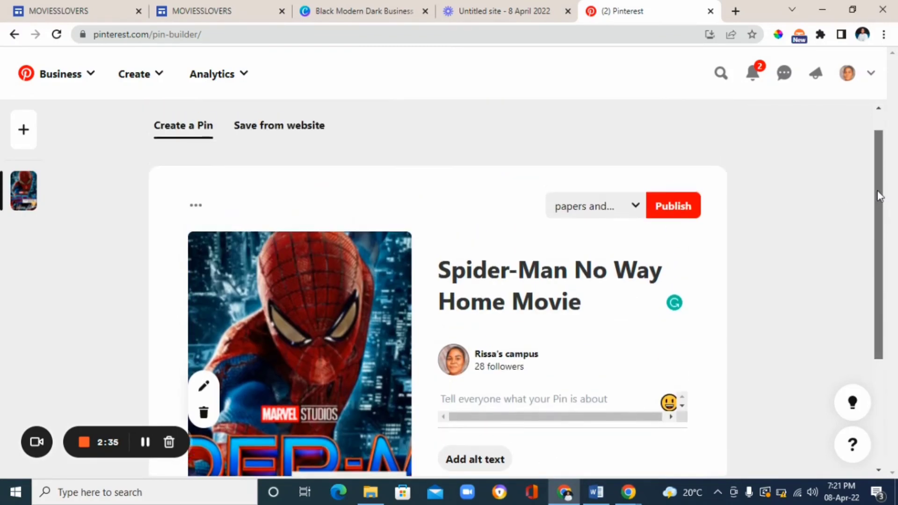
click(673, 207)
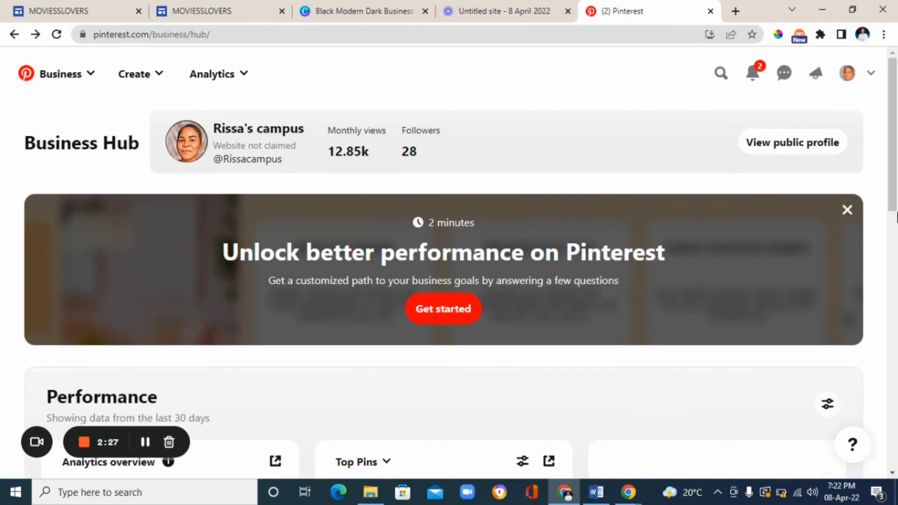
Go to the Pinterest profile's created pins and open the newly published Spider-Man pin
scroll(896, 264, down, 5)
scroll(896, 265, up, 5)
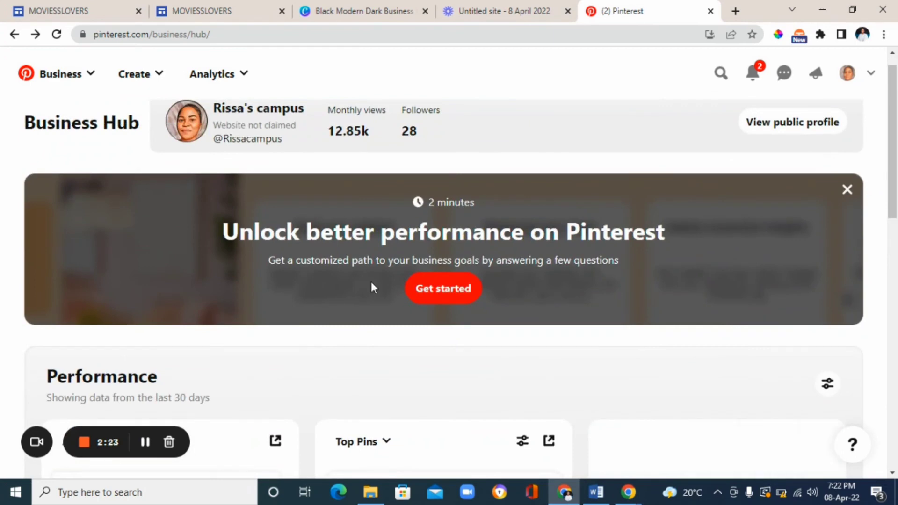
click(145, 447)
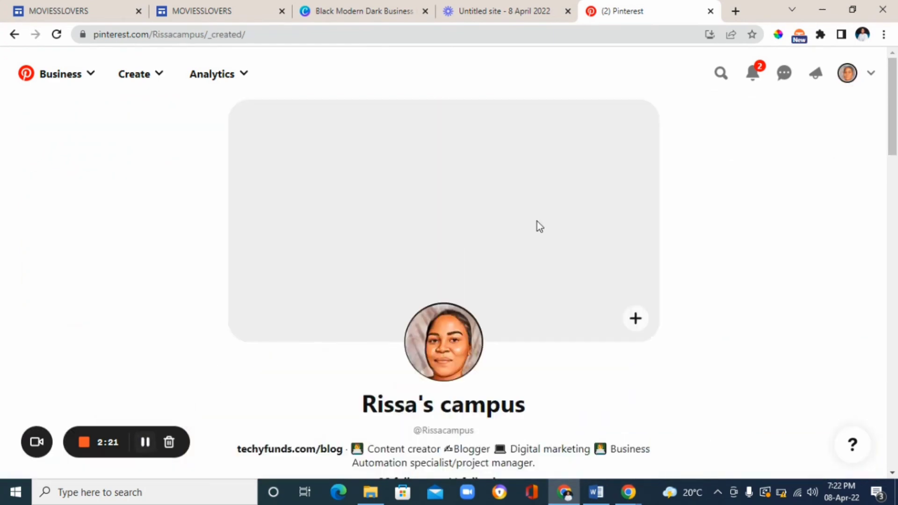
drag(896, 109, 894, 238)
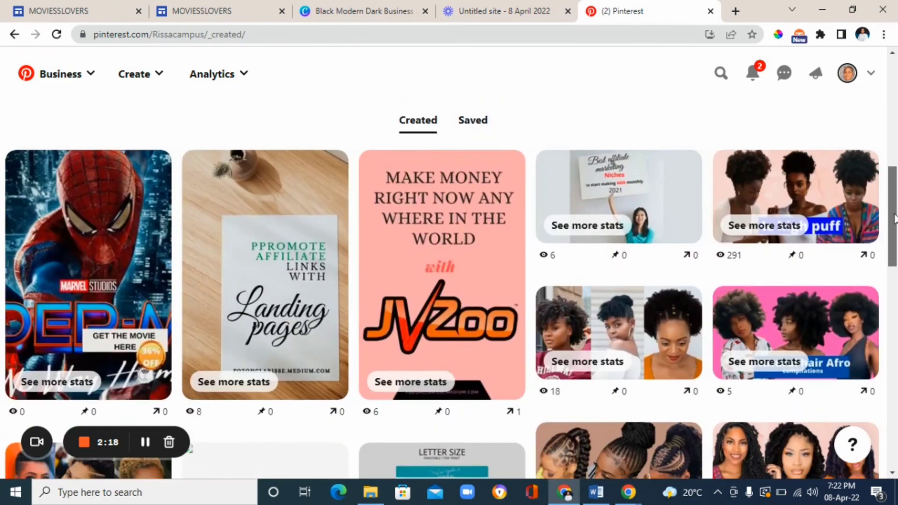
click(84, 285)
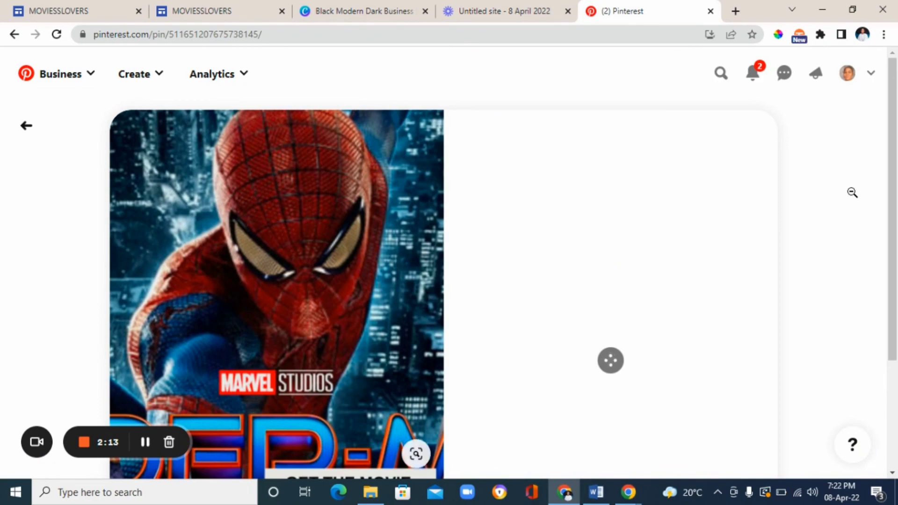
Examine the published pin's details, statistics and the similar Spider-Man pins listed beneath it
scroll(896, 191, down, 3)
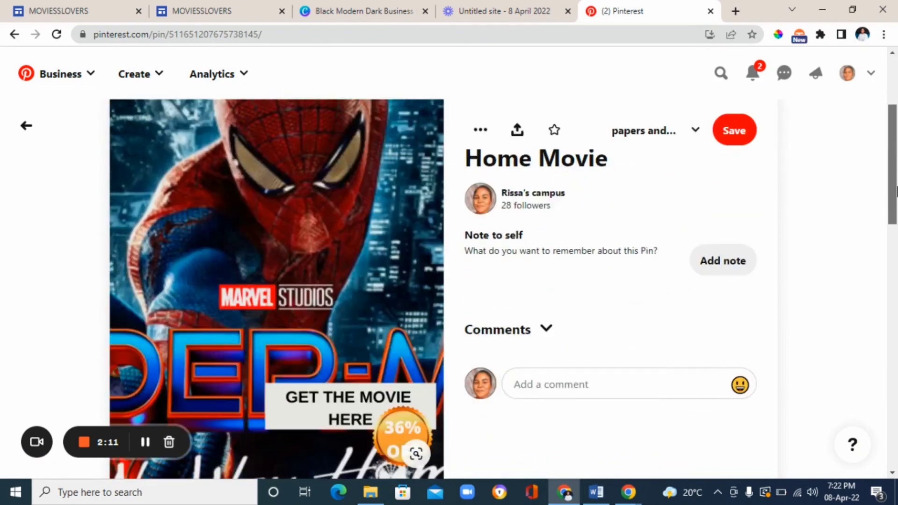
drag(895, 192, 896, 407)
scroll(692, 471, up, 2)
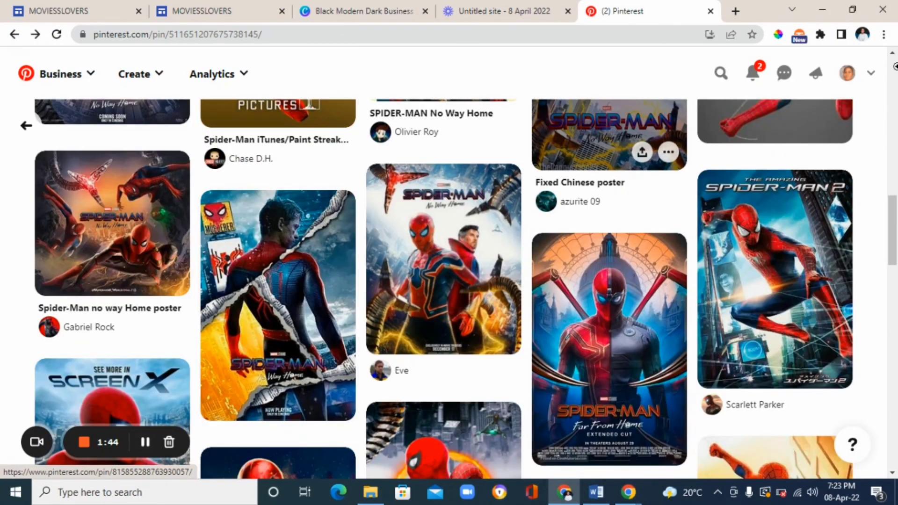
scroll(894, 66, up, 10)
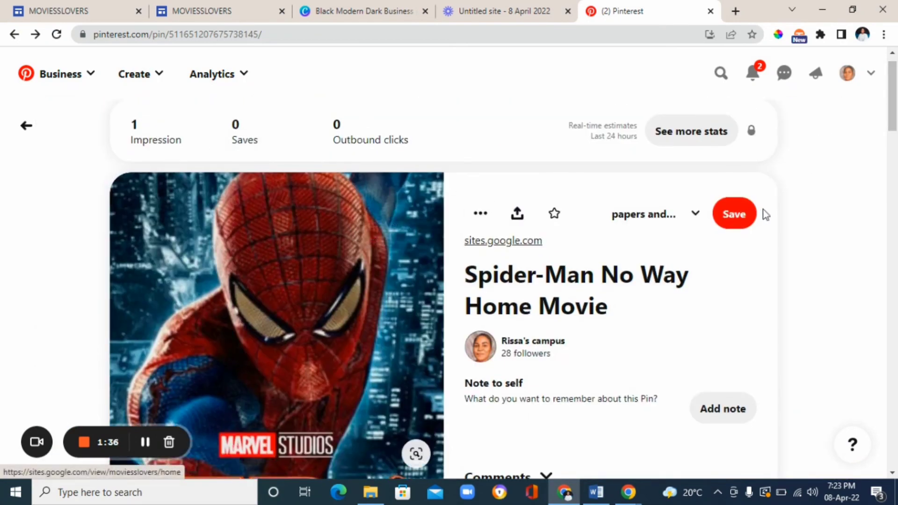
scroll(895, 162, down, 2)
scroll(896, 162, down, 5)
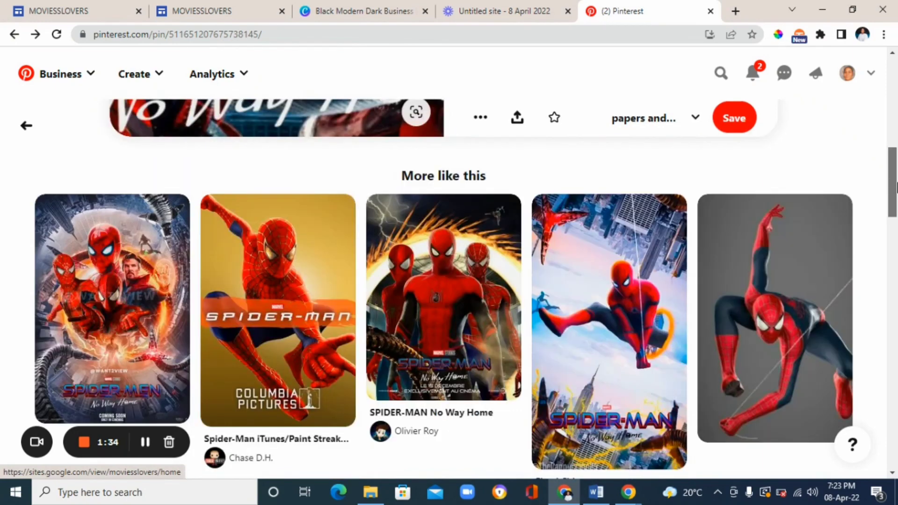
scroll(897, 187, up, 3)
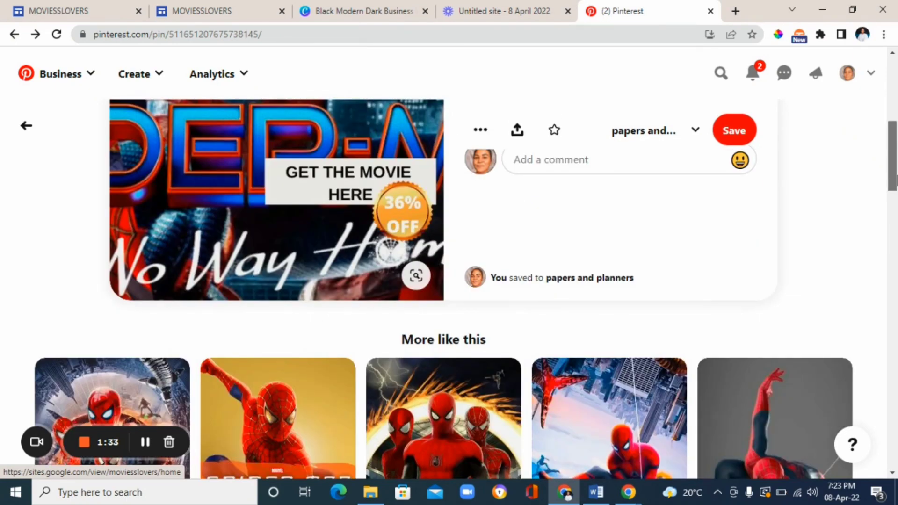
scroll(896, 180, up, 5)
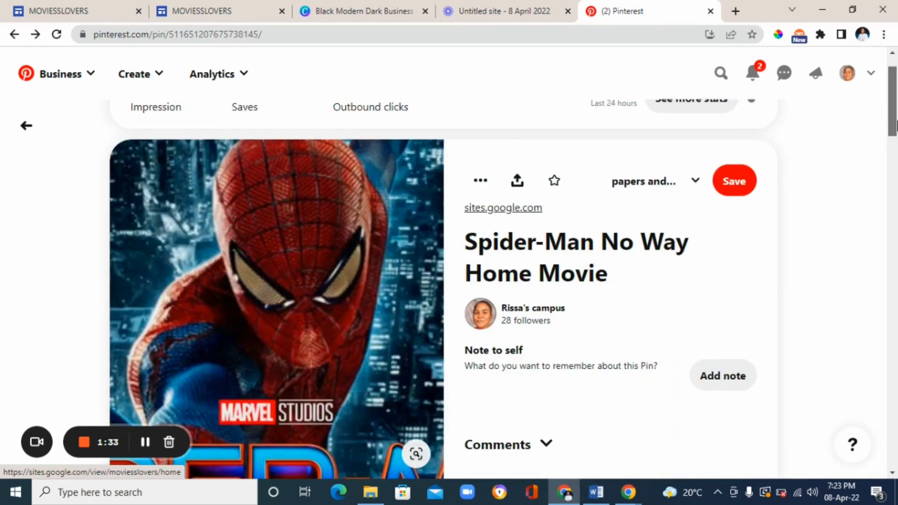
Follow the pin's sites.google.com link, look through the MOVIESSLOVERS landing page and return to Pinterest
click(514, 214)
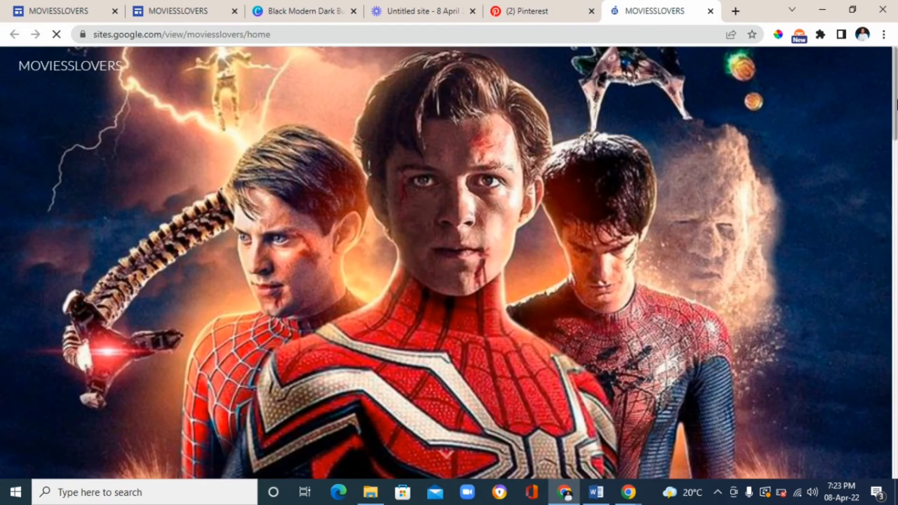
scroll(895, 105, down, 10)
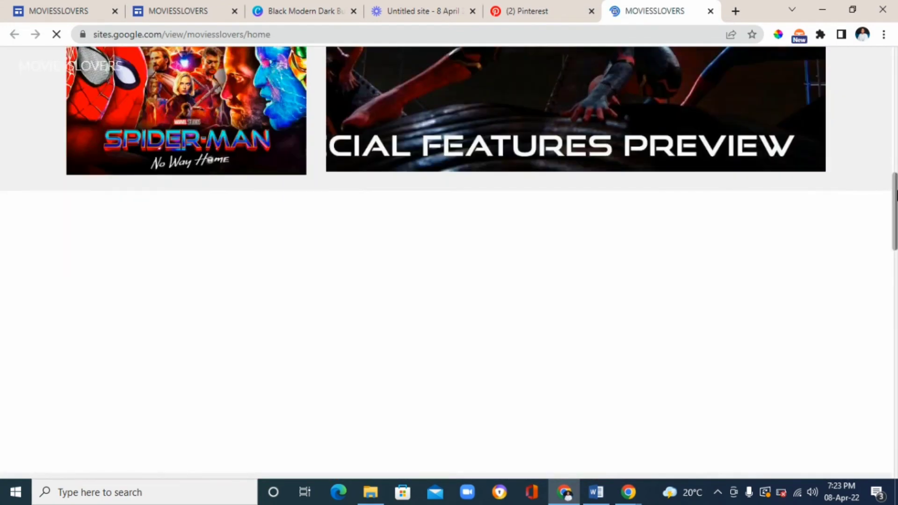
scroll(896, 194, up, 5)
scroll(896, 210, down, 4)
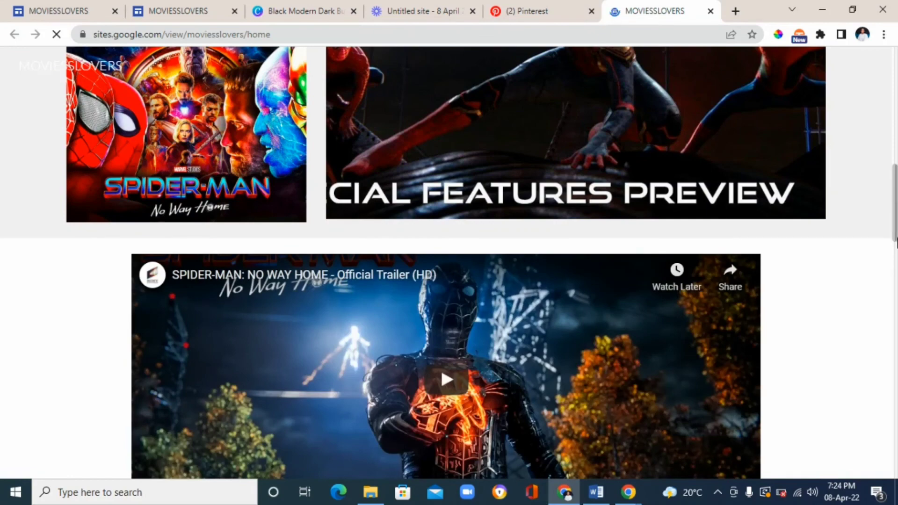
scroll(896, 182, up, 1)
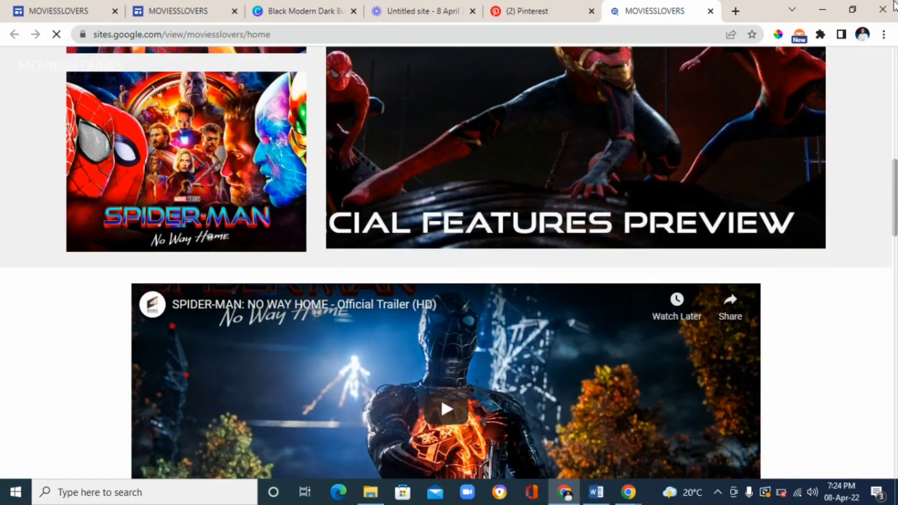
scroll(897, 259, up, 3)
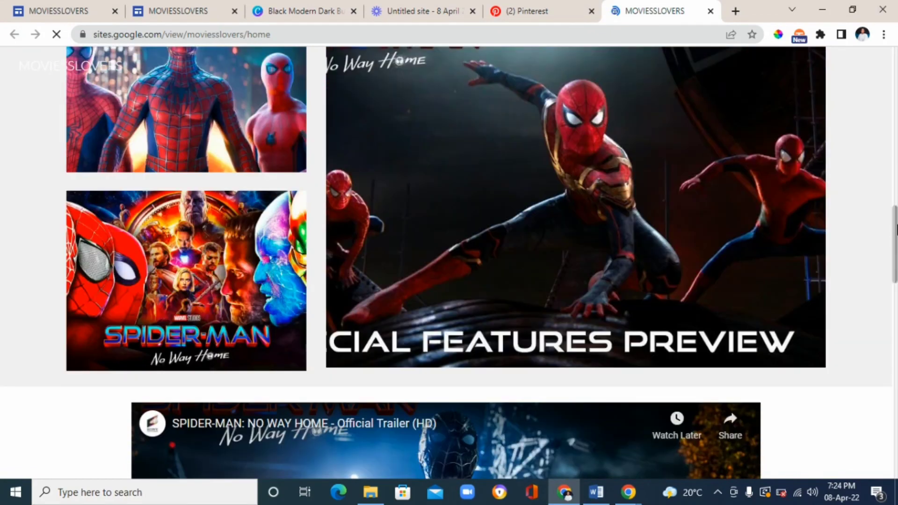
scroll(855, 228, up, 15)
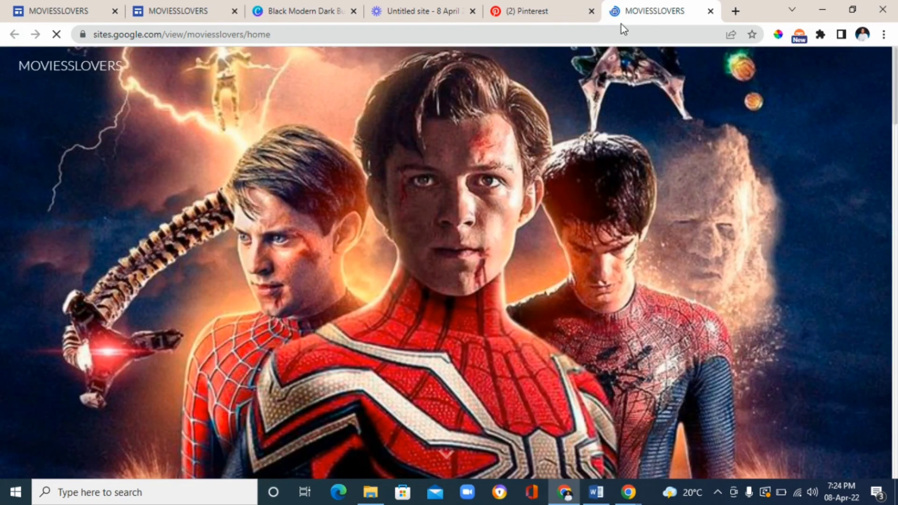
click(538, 10)
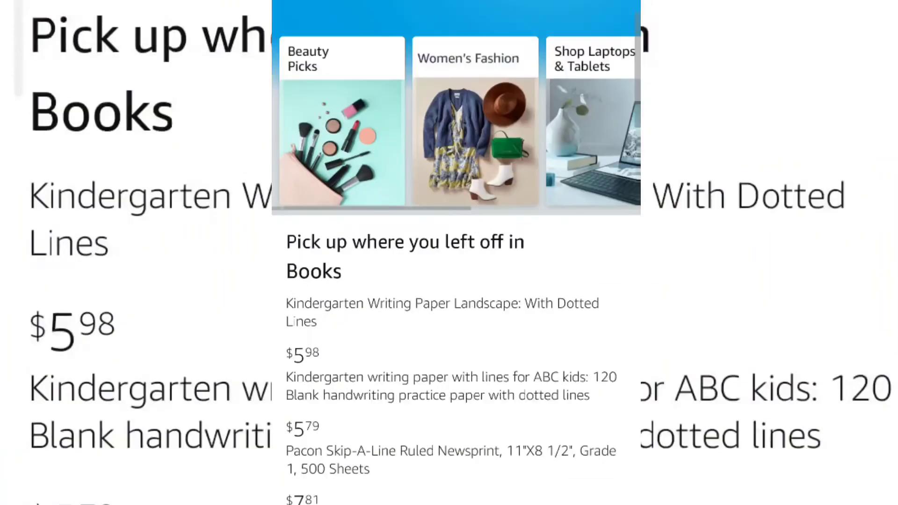
Browse the Amazon mobile home page, search the store for "clothes" and look through the listed products
scroll(456, 253, down, 20)
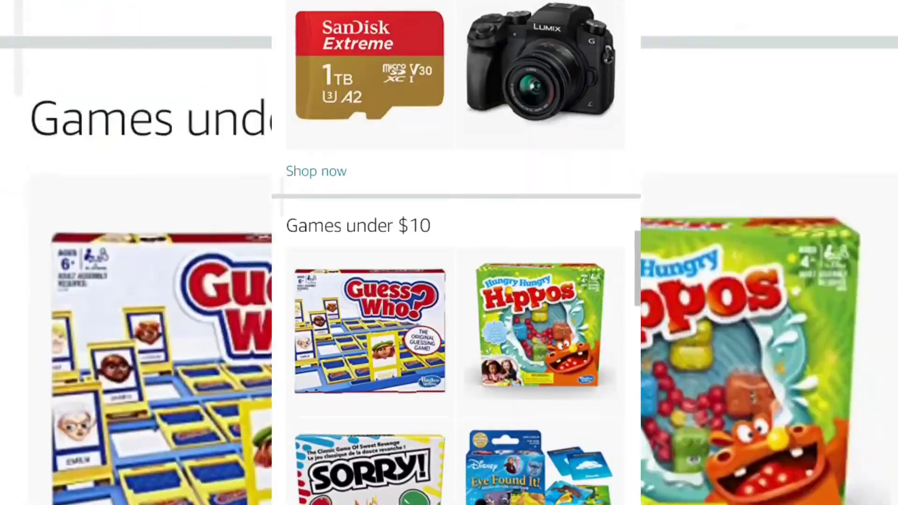
scroll(456, 253, down, 10)
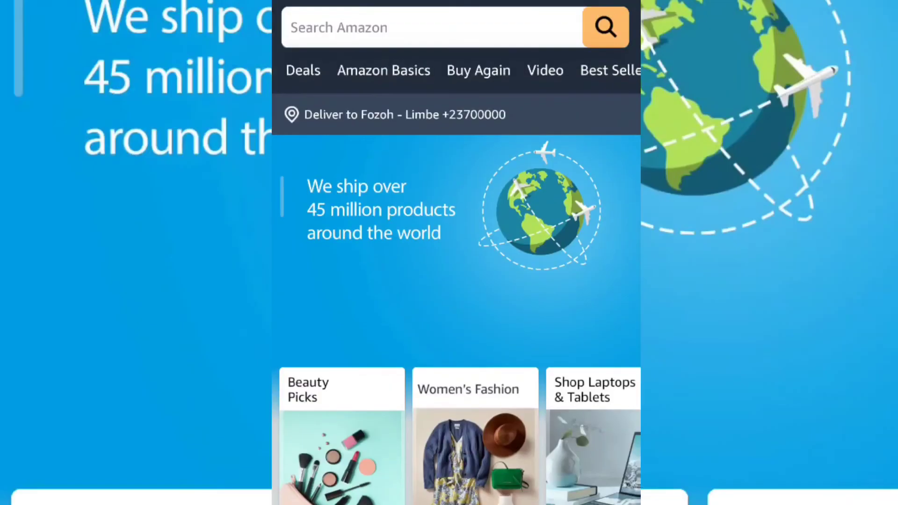
click(432, 27)
text(clothes)
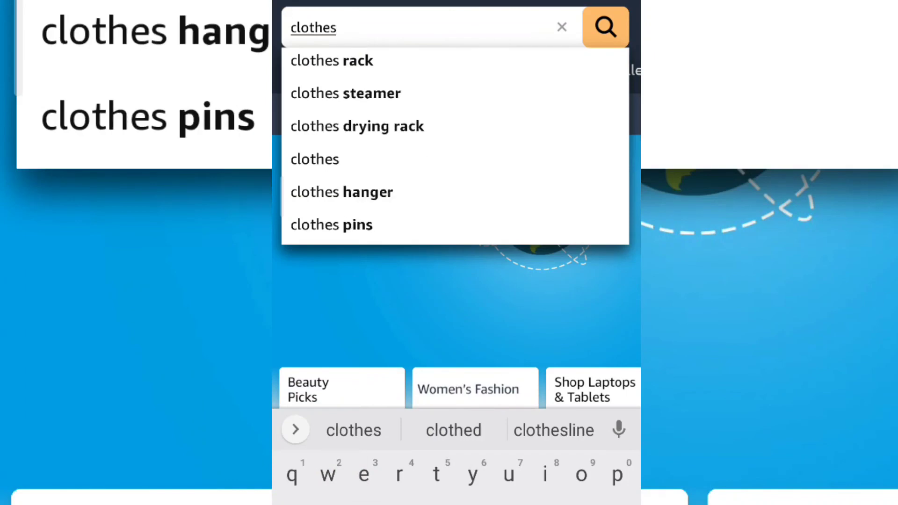
key(Return)
scroll(456, 253, down, 15)
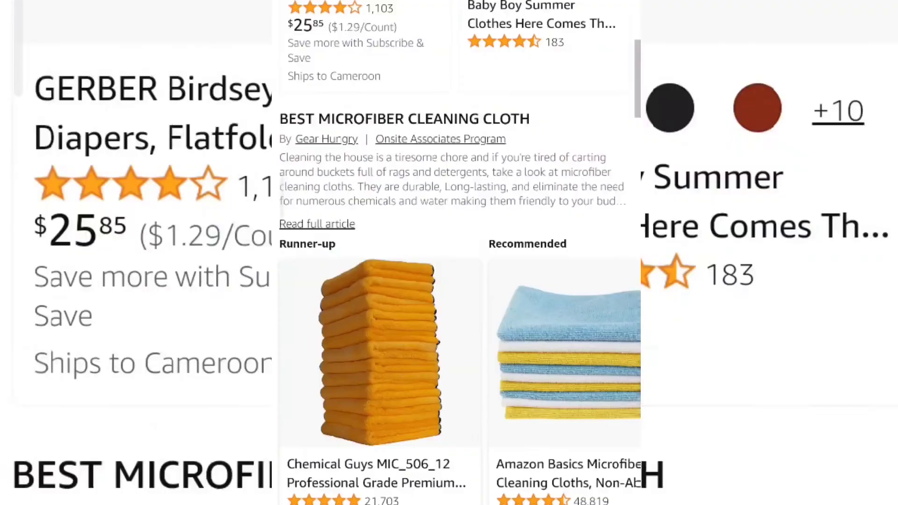
scroll(456, 253, down, 15)
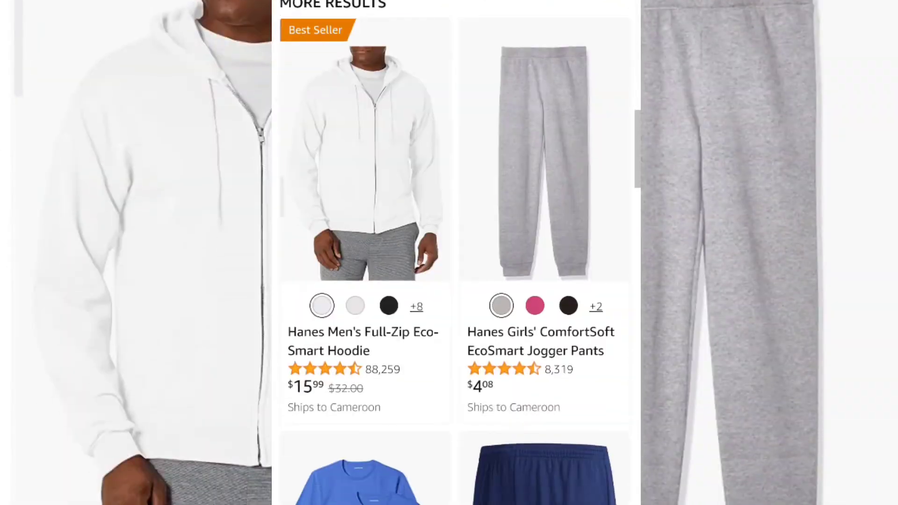
Finish browsing the clothes results, search the store for "4c hair" instead and look through the listed hair products
scroll(456, 253, down, 15)
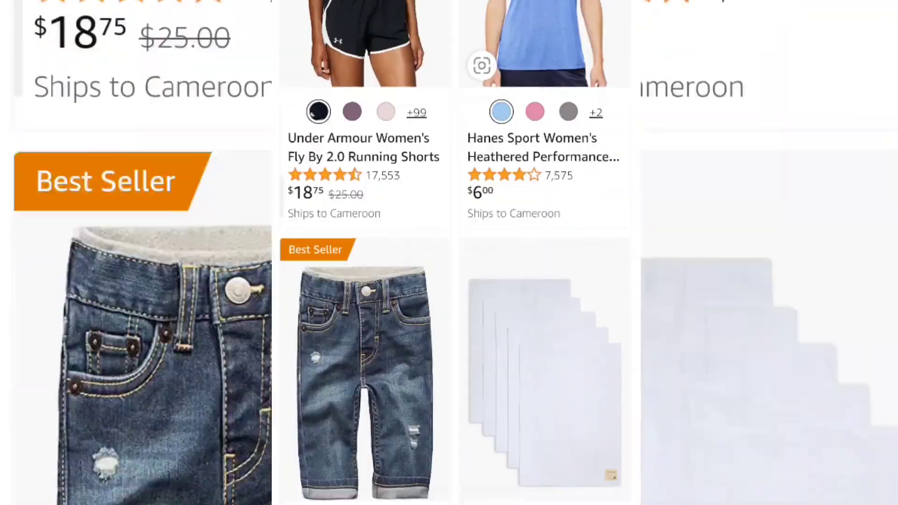
scroll(456, 253, up, 15)
click(412, 27)
key(BackSpace)
key(BackSpace)
key(BackSpace)
key(BackSpace)
key(BackSpace)
key(BackSpace)
key(BackSpace)
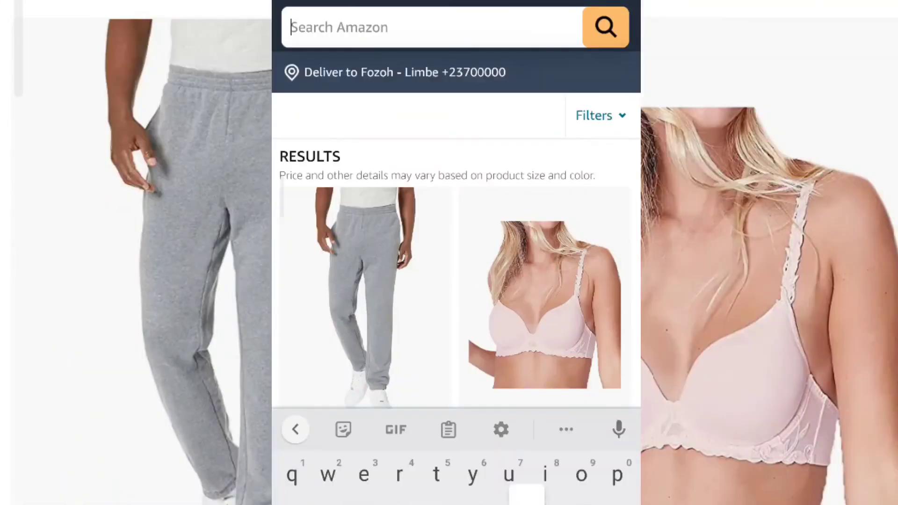
text(4c hair)
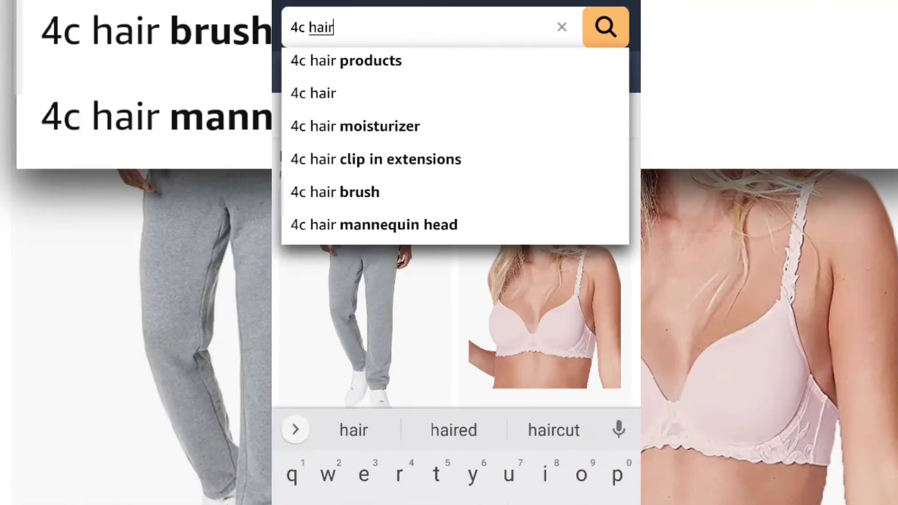
key(Return)
scroll(456, 252, down, 10)
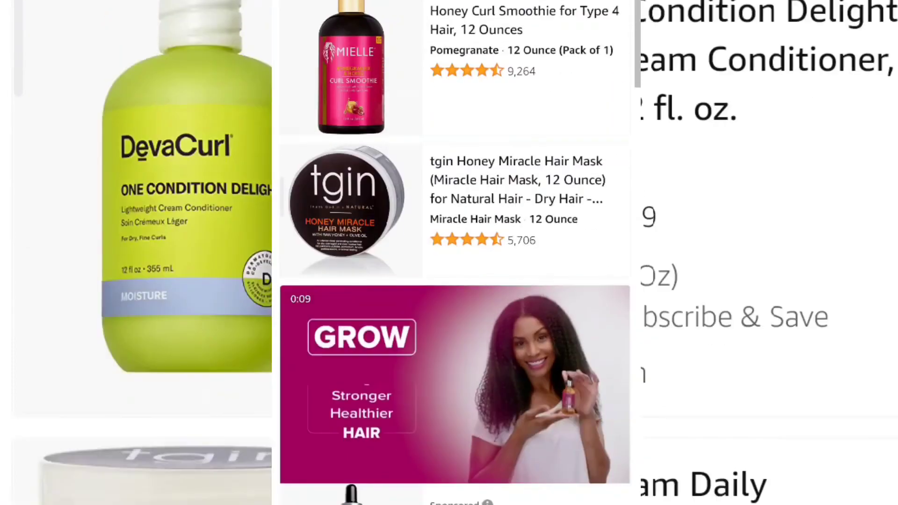
scroll(456, 252, up, 5)
scroll(457, 252, down, 5)
scroll(456, 253, down, 10)
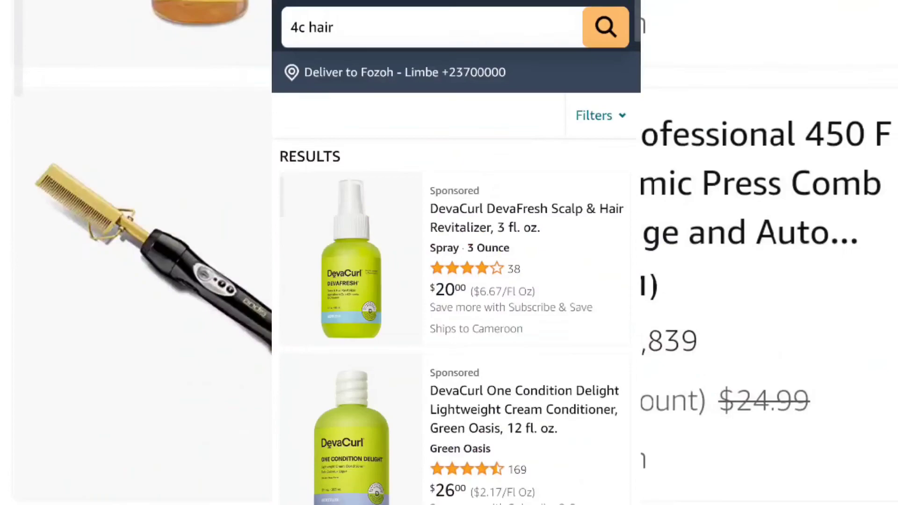
Replace the hair search with a search for "baby essentials"
click(334, 28)
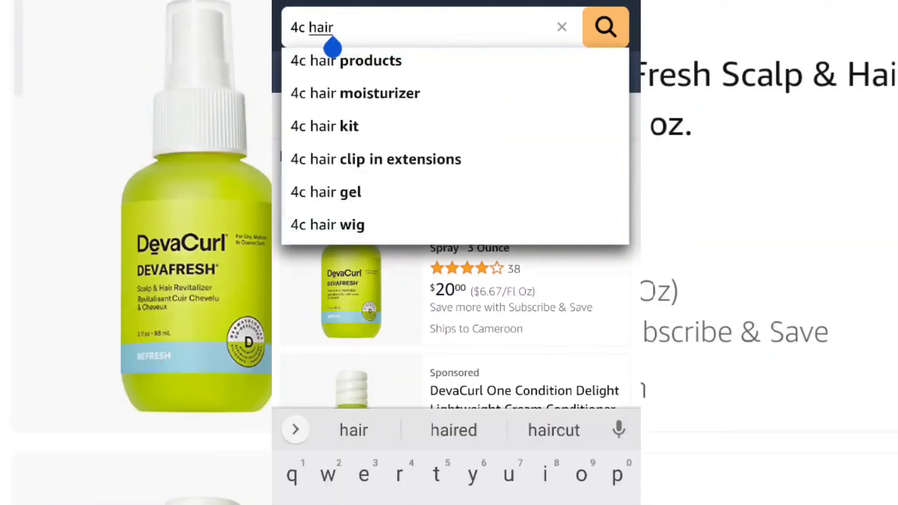
click(562, 26)
text(baby)
click(343, 192)
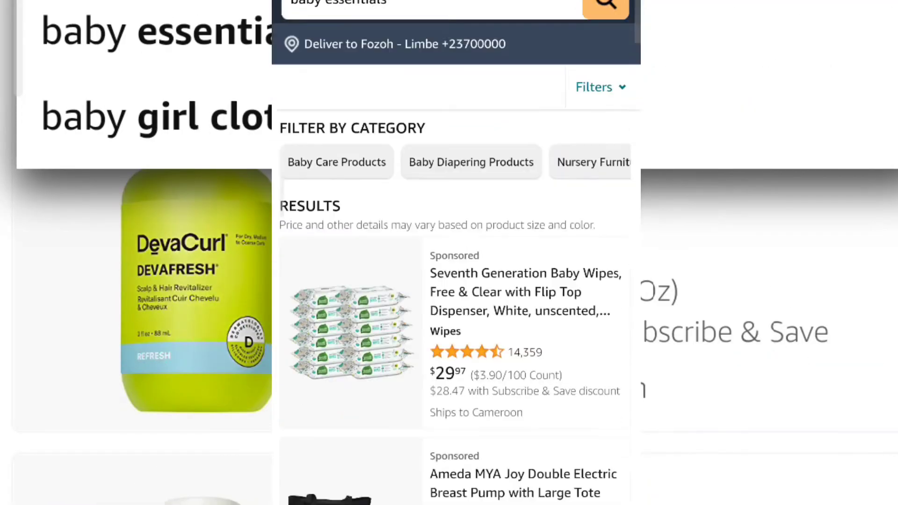
Look through the baby essentials results, open the Fisher-Price On-the-Go Baby Dome and read its product details
scroll(456, 252, down, 15)
scroll(457, 253, down, 6)
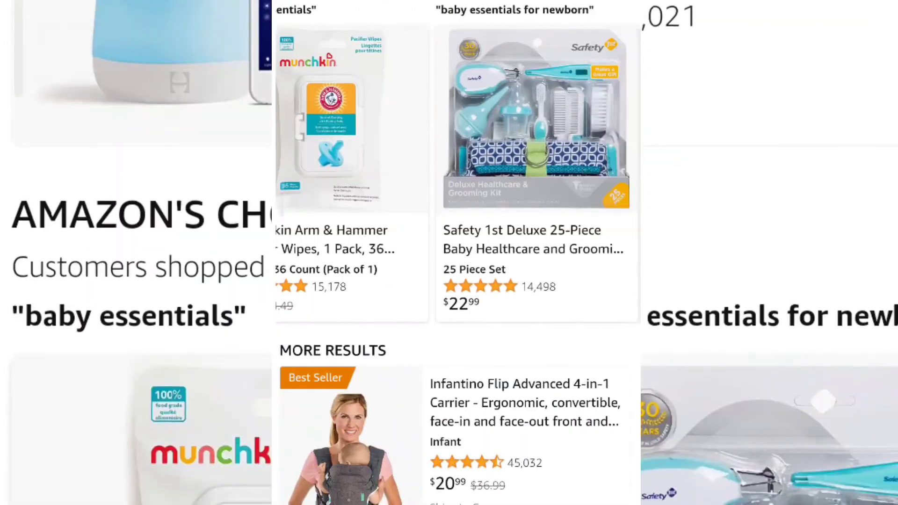
scroll(456, 253, down, 15)
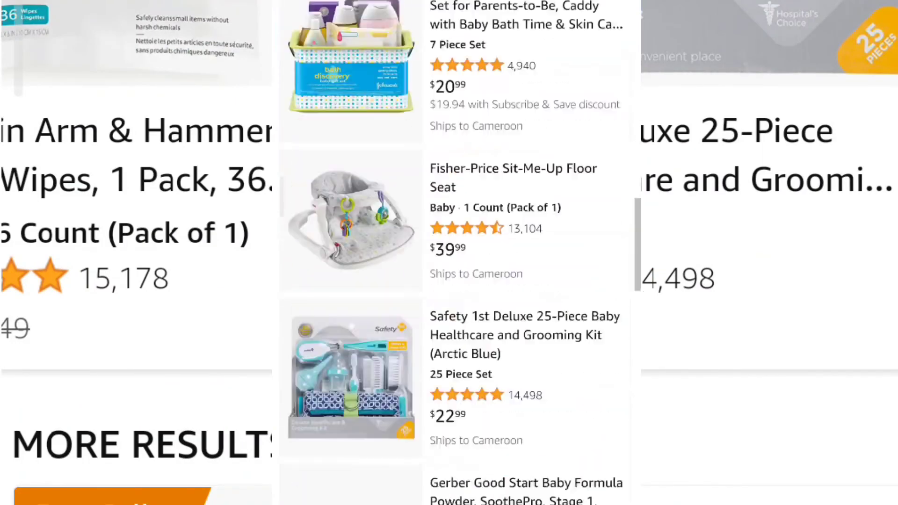
scroll(456, 253, down, 15)
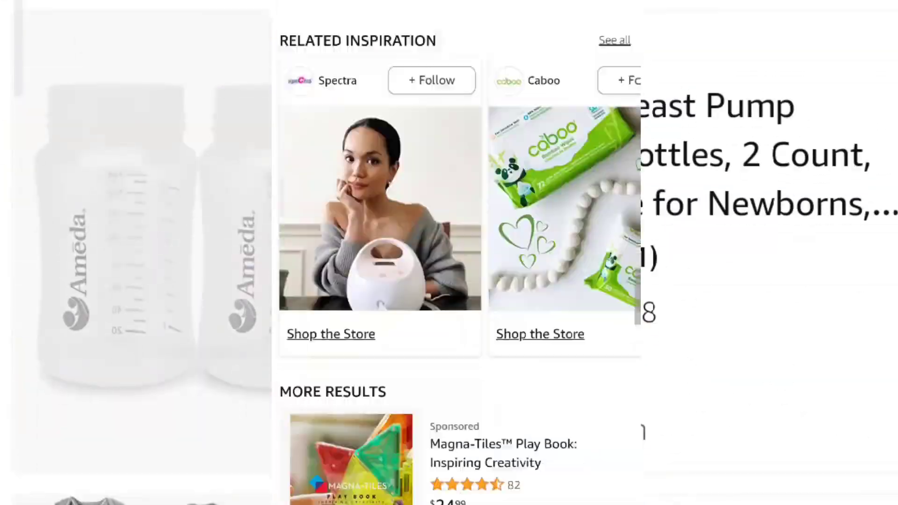
scroll(456, 253, down, 5)
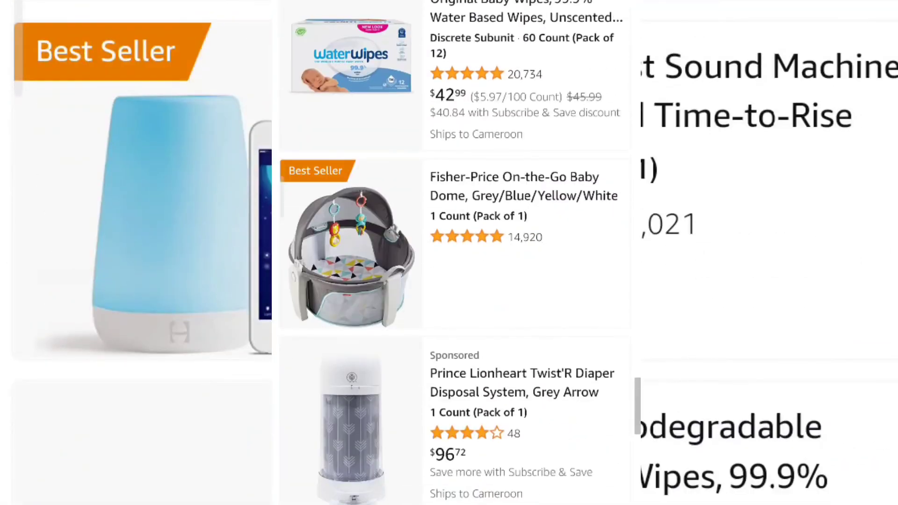
click(491, 183)
scroll(456, 253, down, 5)
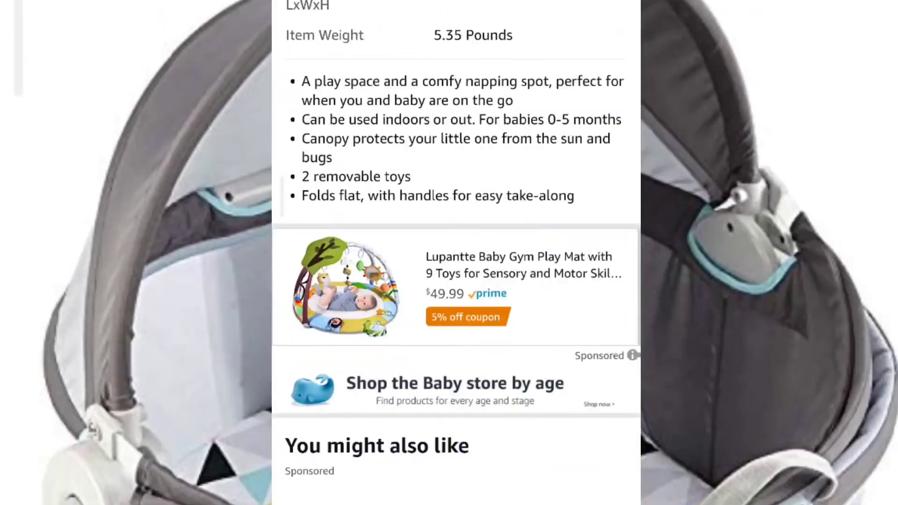